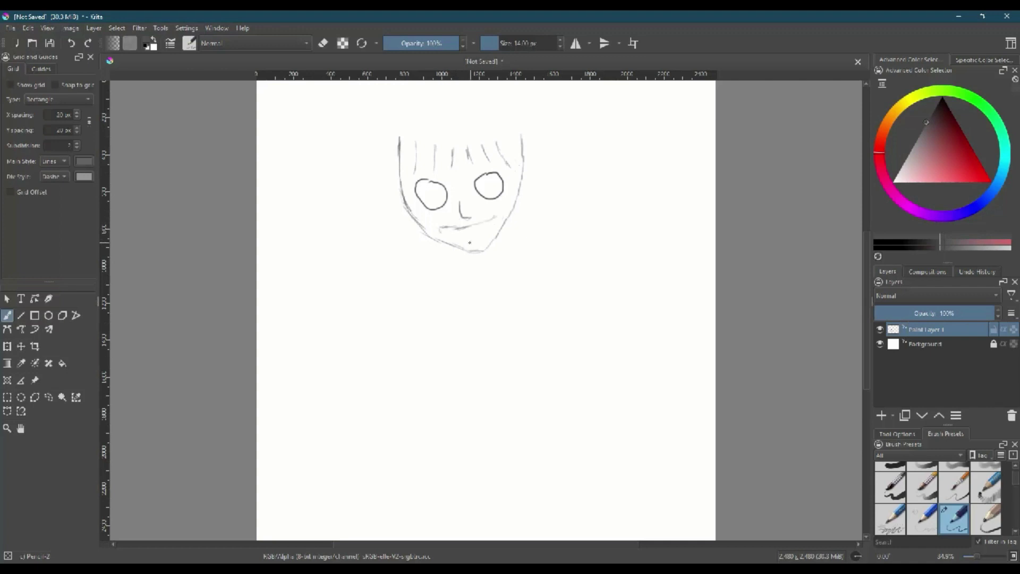
Erase the round eyes and sketch flatter oval eyes and an open grin in their place.
key("e")
mouse_move(417, 191)
left_mouse_down()
mouse_move(445, 192)
mouse_move(418, 203)
mouse_move(485, 204)
mouse_move(428, 201)
left_mouse_up()
key("e")
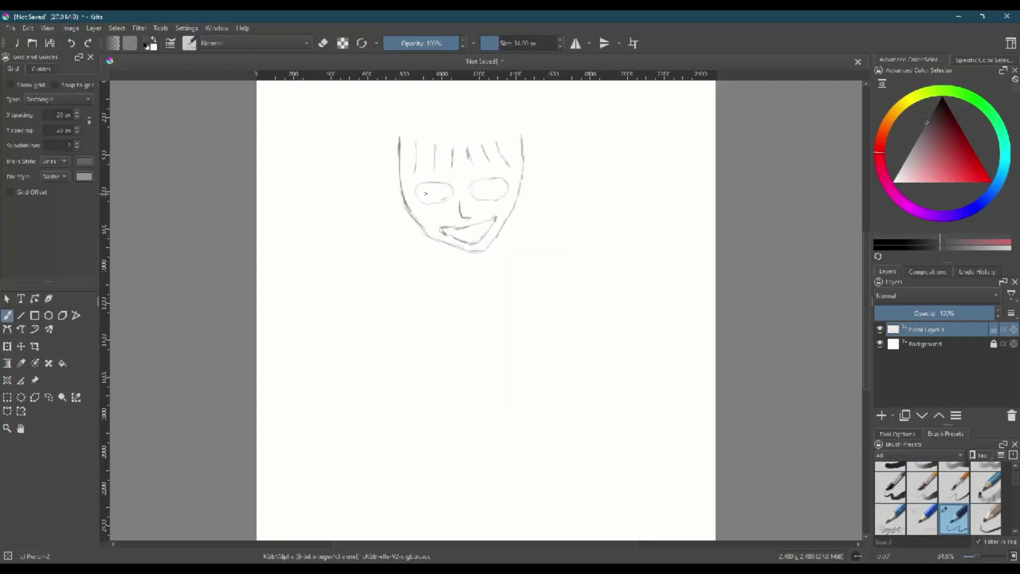
Sketch an eyebrow above each eye and clean up the rough upper line of the mouth with the eraser.
key("ctrl+plus")
key("ctrl+plus")
left_click_drag(382, 369, 382, 502)
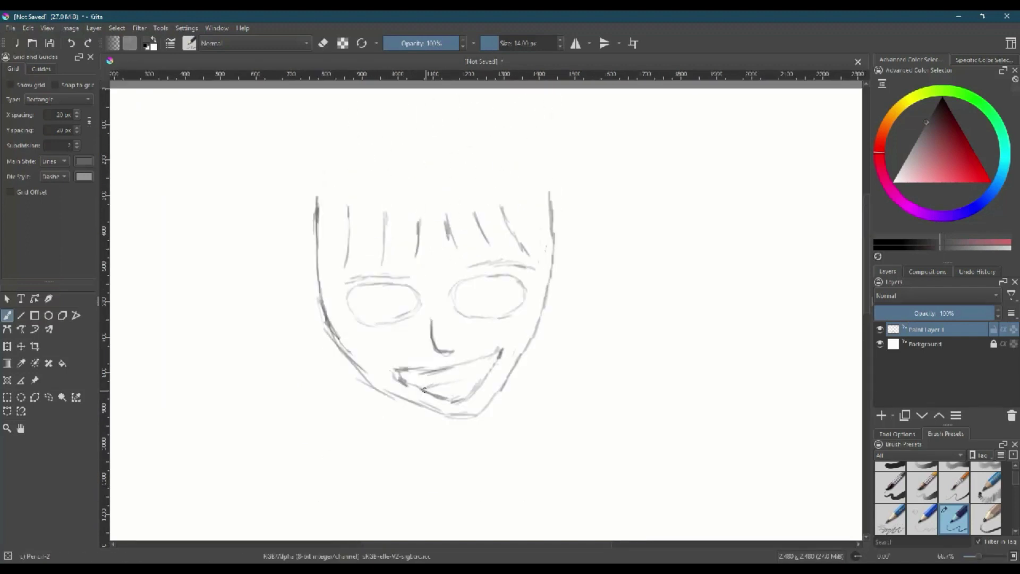
key("e")
left_click_drag(481, 357, 404, 371)
key("e")
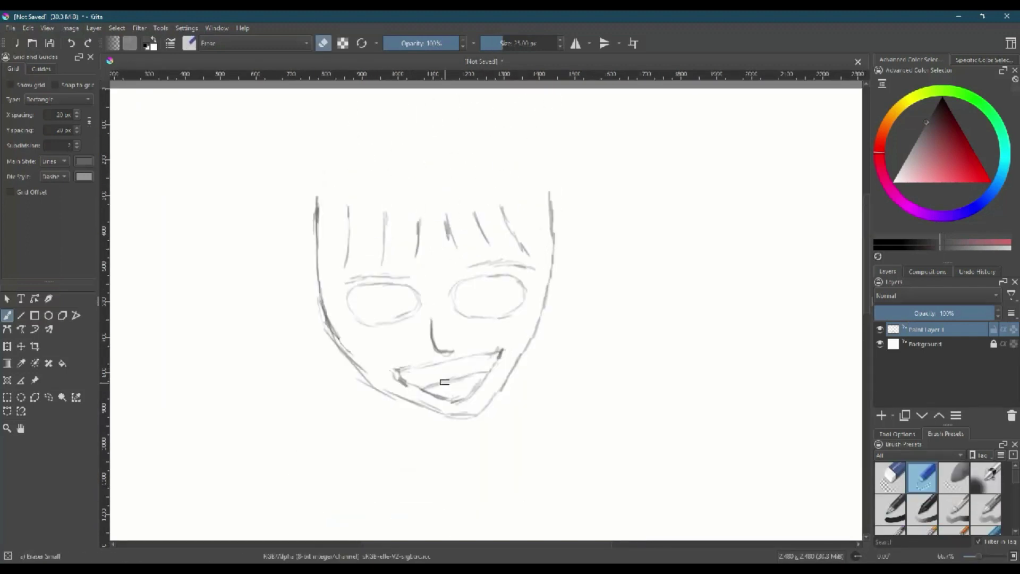
Sketch an ear on each side of the head and turn the fringe strands into coiled locs made of small loops.
key("ctrl+z")
mouse_move(554, 255)
left_mouse_down()
mouse_move(575, 268)
mouse_move(542, 319)
left_mouse_up()
key("ctrl+z")
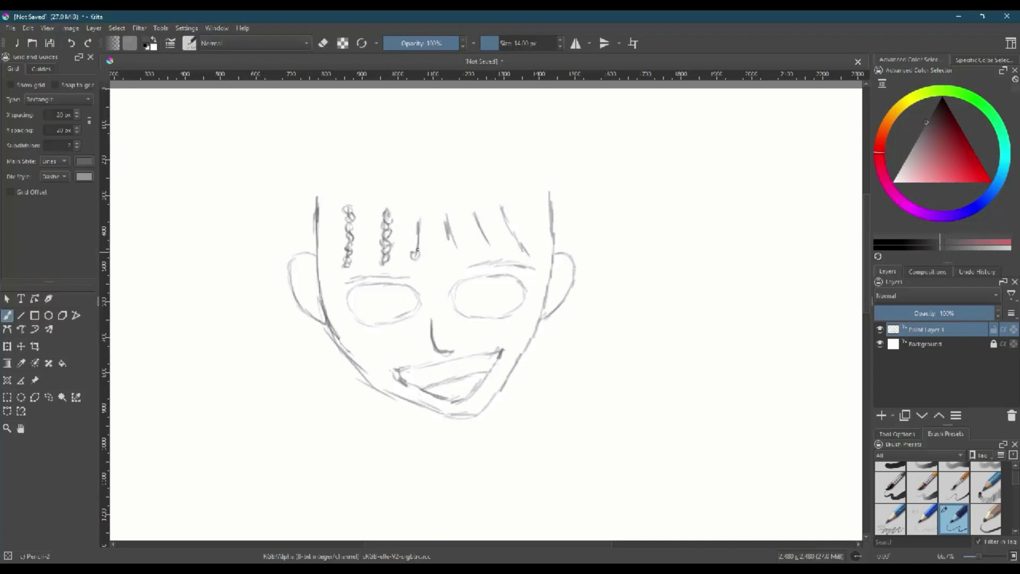
left_click_drag(419, 238, 425, 249)
left_click_drag(446, 214, 462, 251)
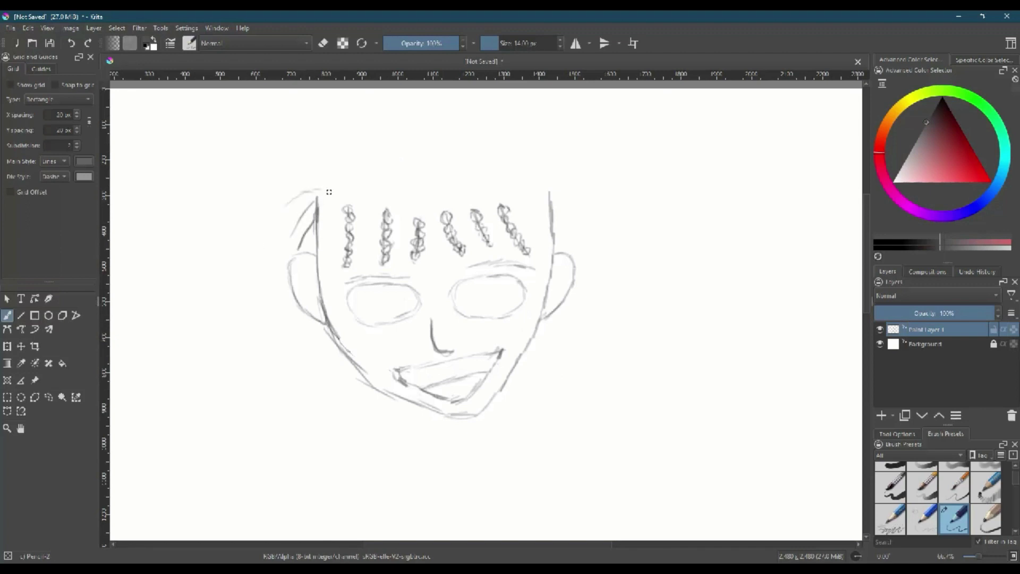
Sketch short guide strands for the hair across the top and right side of the head.
left_click_drag(309, 174, 329, 187)
left_click_drag(349, 159, 346, 191)
left_click_drag(451, 158, 447, 192)
left_click_drag(523, 153, 514, 186)
left_click_drag(564, 157, 536, 183)
left_click_drag(539, 230, 580, 242)
left_click_drag(436, 184, 427, 219)
left_click_drag(460, 217, 463, 191)
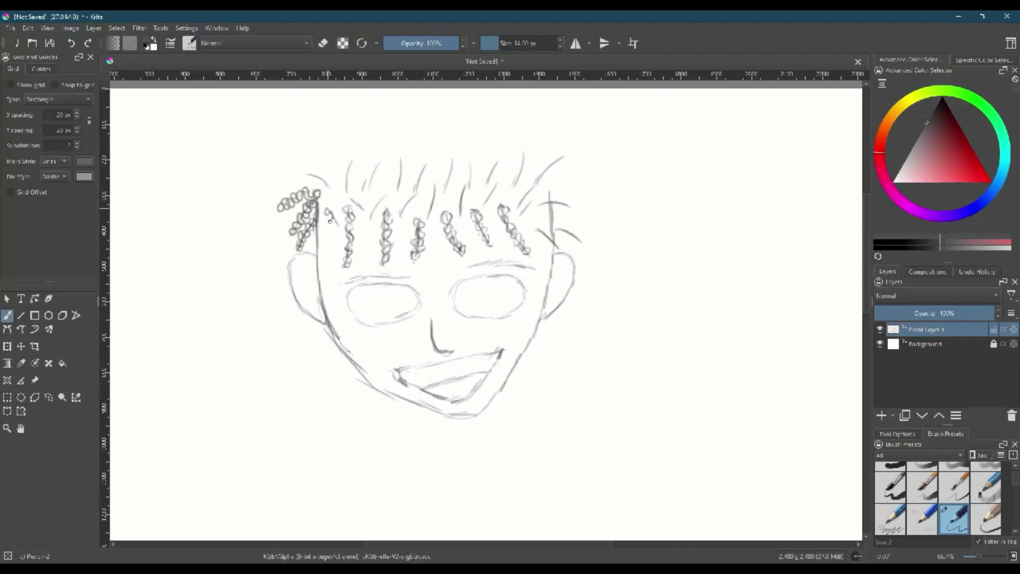
Turn the hair strands at both sides of the head into coiled locs and lengthen the guide strands on top.
key("ctrl+z")
mouse_move(306, 161)
left_mouse_down()
mouse_move(333, 195)
mouse_move(334, 257)
left_mouse_up()
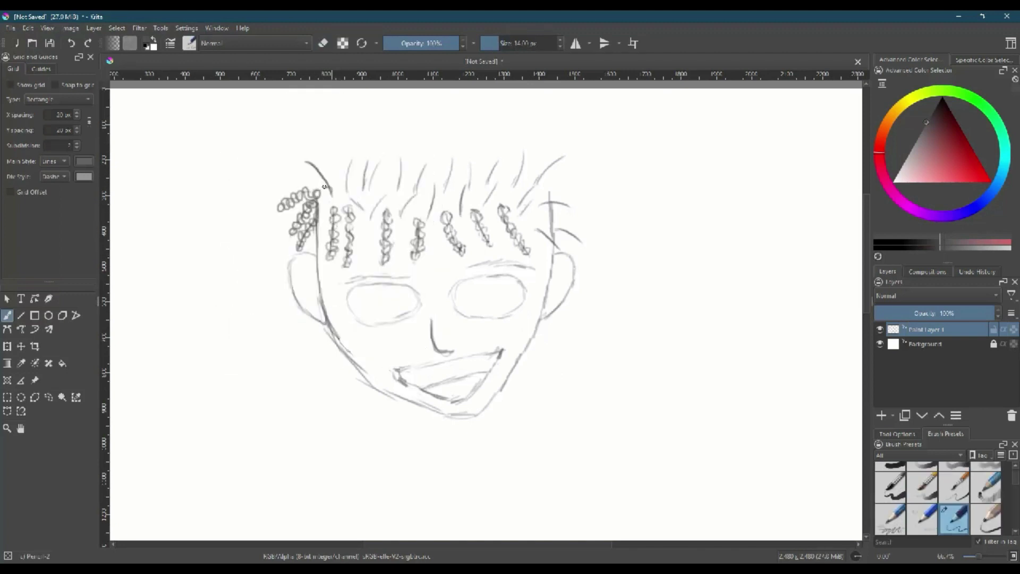
left_click_drag(306, 160, 333, 194)
left_click_drag(536, 227, 555, 240)
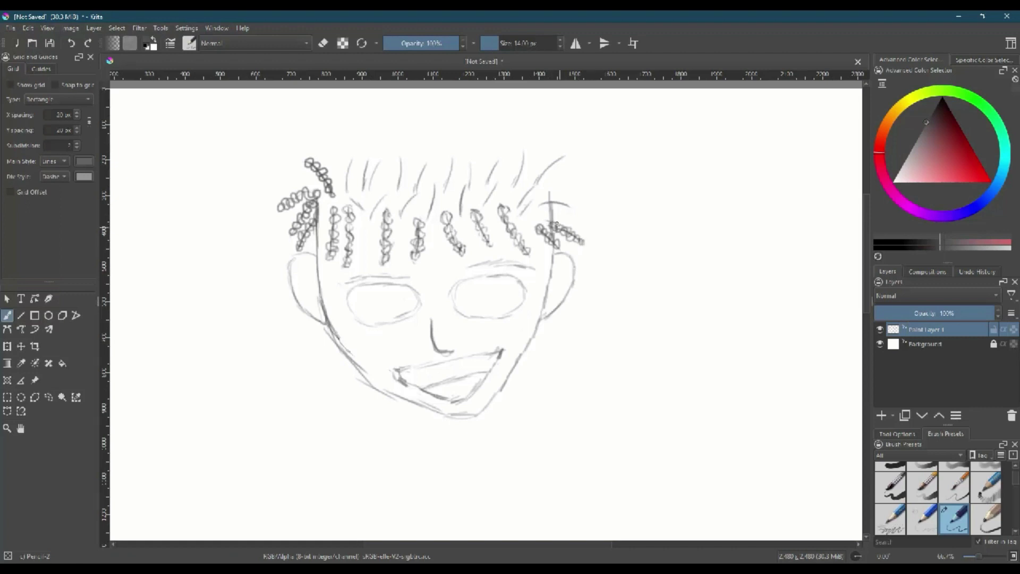
left_click_drag(543, 204, 583, 218)
left_click_drag(494, 165, 511, 141)
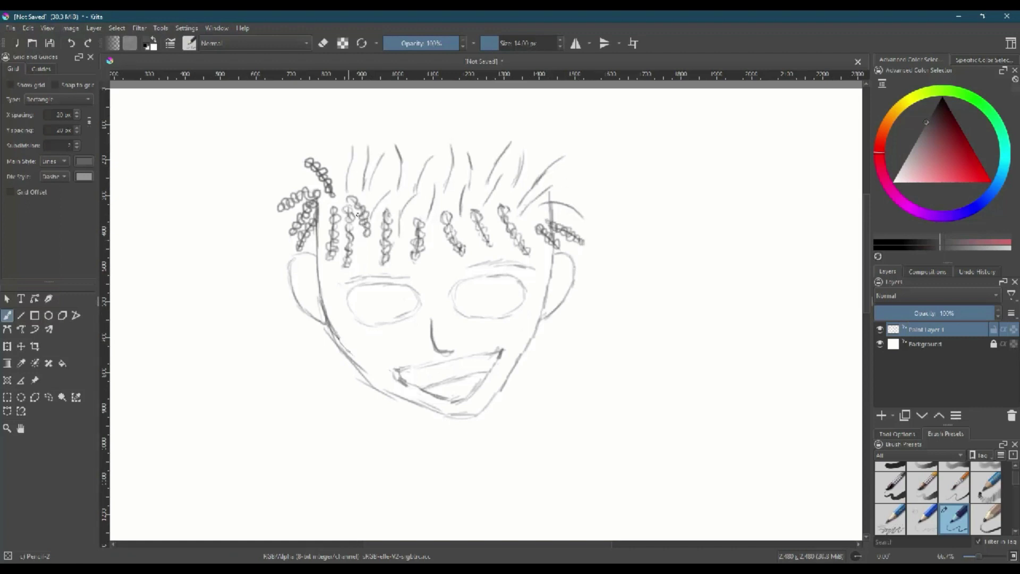
Draw small loops along the guide strands on top and in the middle of the hair to form coiled locs.
mouse_move(348, 169)
left_mouse_down()
mouse_move(355, 149)
mouse_move(371, 146)
mouse_move(364, 189)
left_mouse_up()
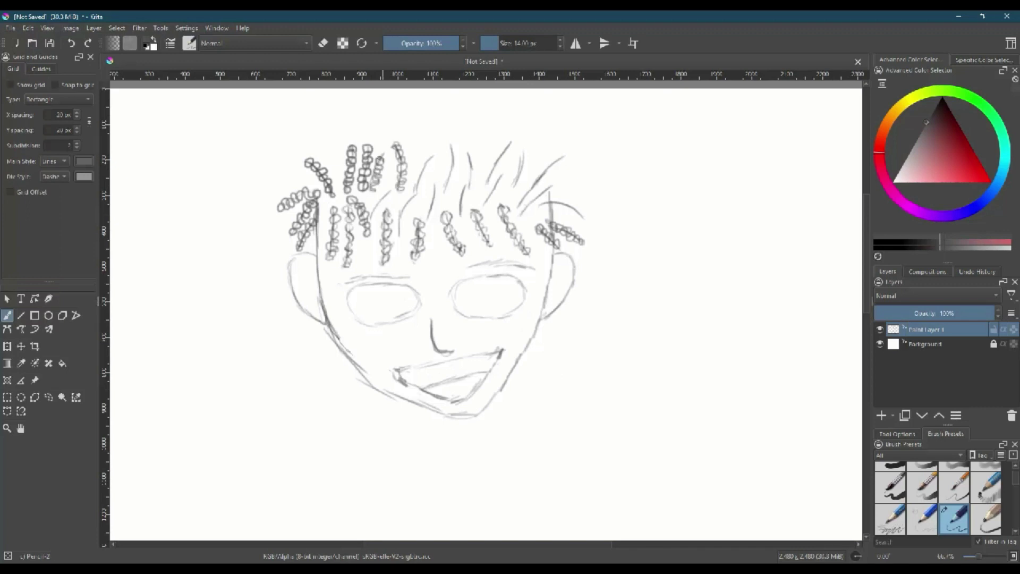
mouse_move(430, 151)
left_mouse_down()
mouse_move(417, 186)
mouse_move(428, 142)
left_mouse_up()
right_click(419, 193)
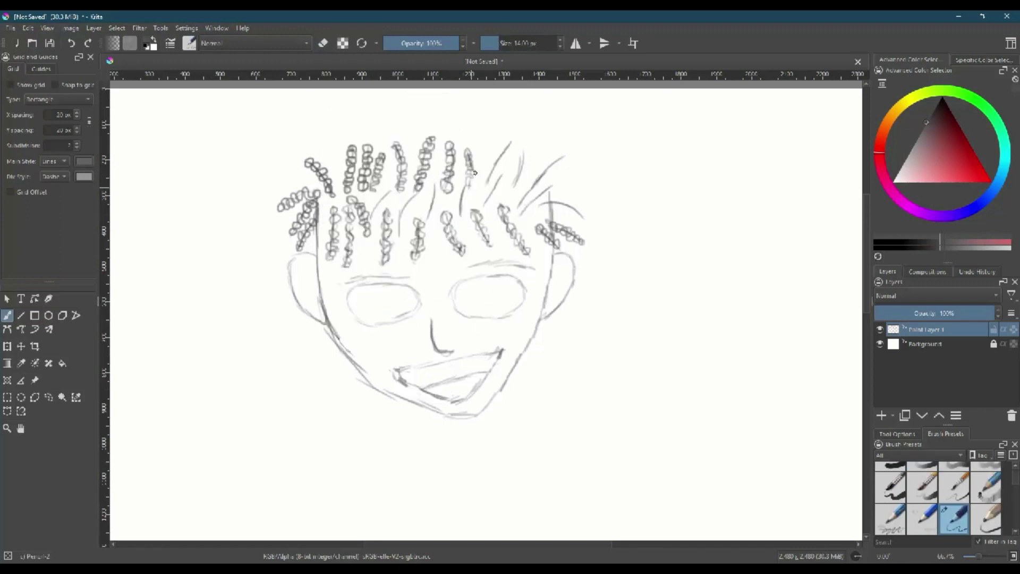
mouse_move(485, 185)
left_mouse_down()
mouse_move(513, 144)
mouse_move(524, 212)
left_mouse_up()
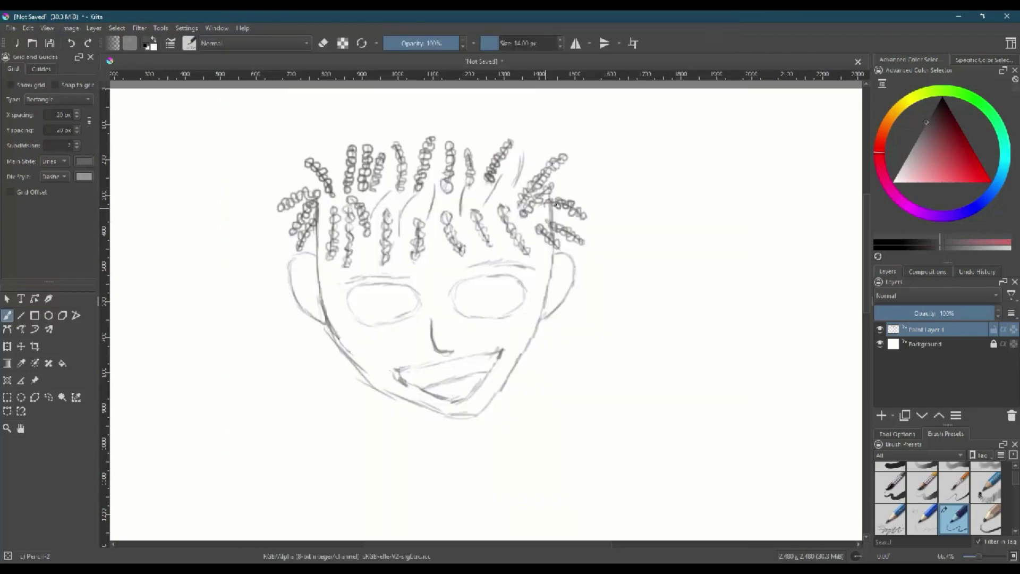
left_click_drag(523, 152, 517, 183)
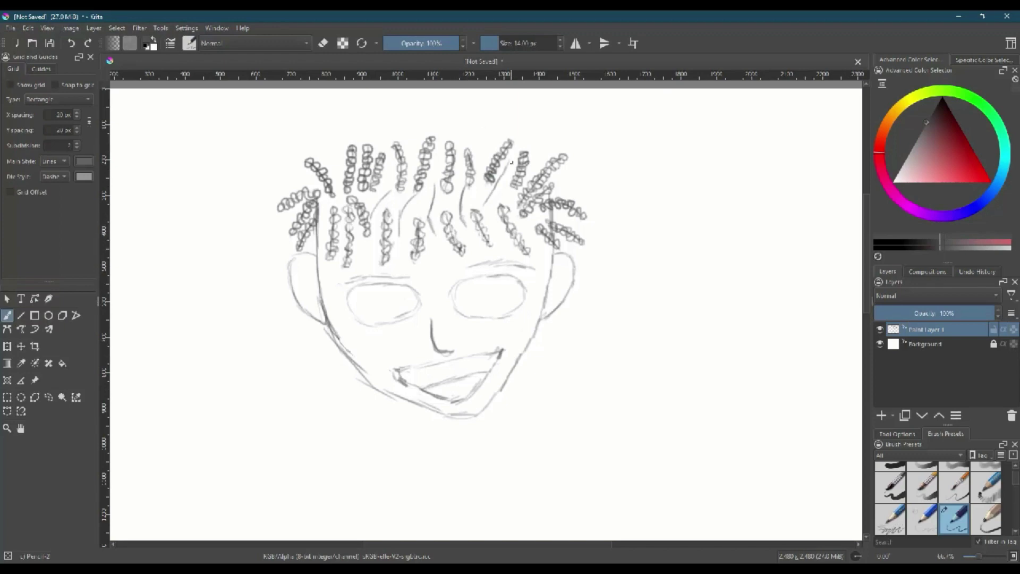
mouse_move(431, 231)
left_mouse_down()
mouse_move(435, 185)
mouse_move(400, 232)
mouse_move(414, 199)
mouse_move(393, 190)
left_mouse_up()
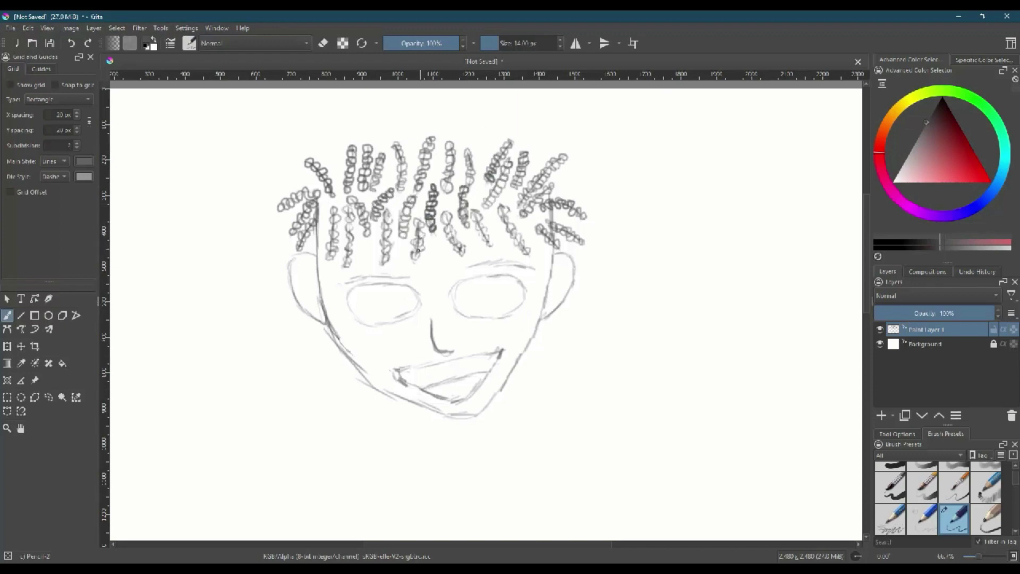
Draw coiled locs hanging beside both ears and add fine filler strands between the locs on top.
left_click_drag(567, 292, 580, 332)
mouse_move(291, 270)
left_mouse_down()
mouse_move(283, 328)
mouse_move(285, 270)
left_mouse_up()
left_click_drag(309, 351, 304, 317)
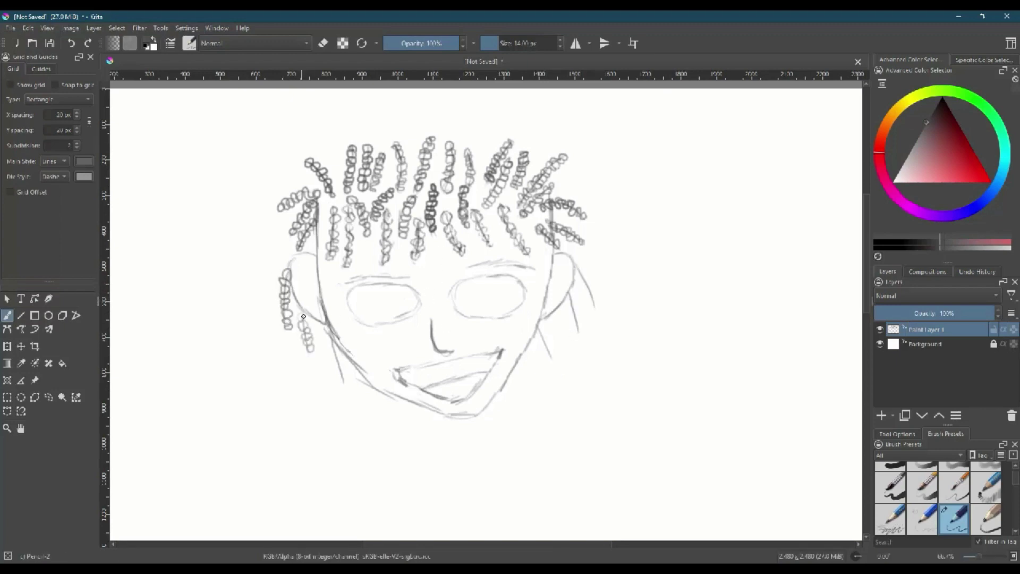
left_click_drag(288, 269, 292, 241)
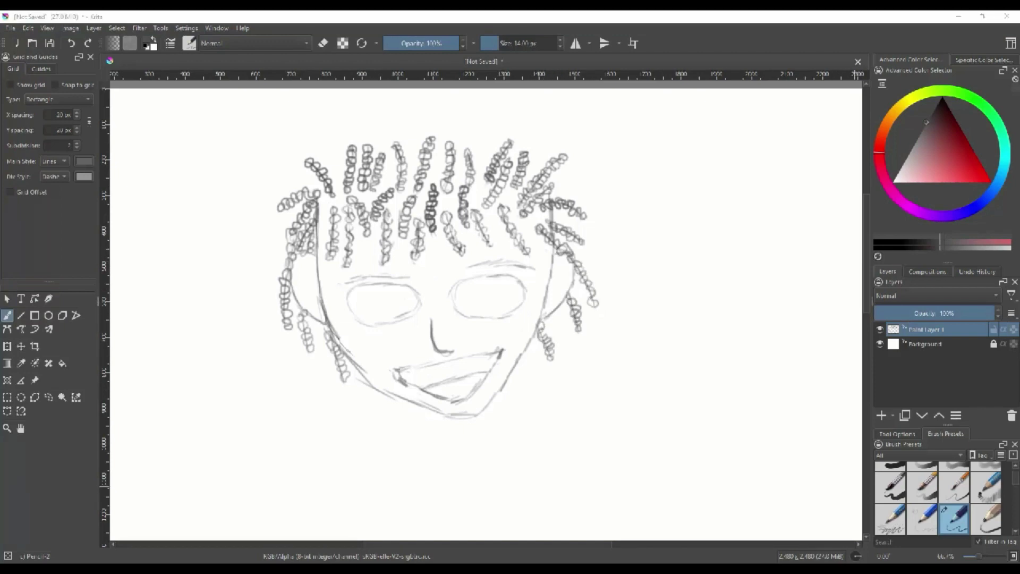
left_click_drag(556, 310, 571, 354)
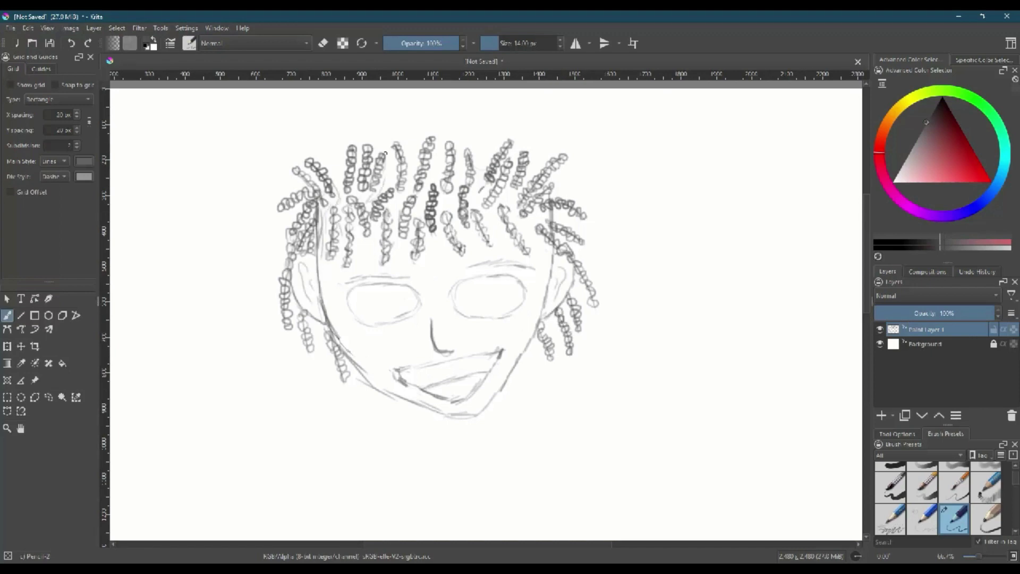
left_click_drag(445, 162, 483, 205)
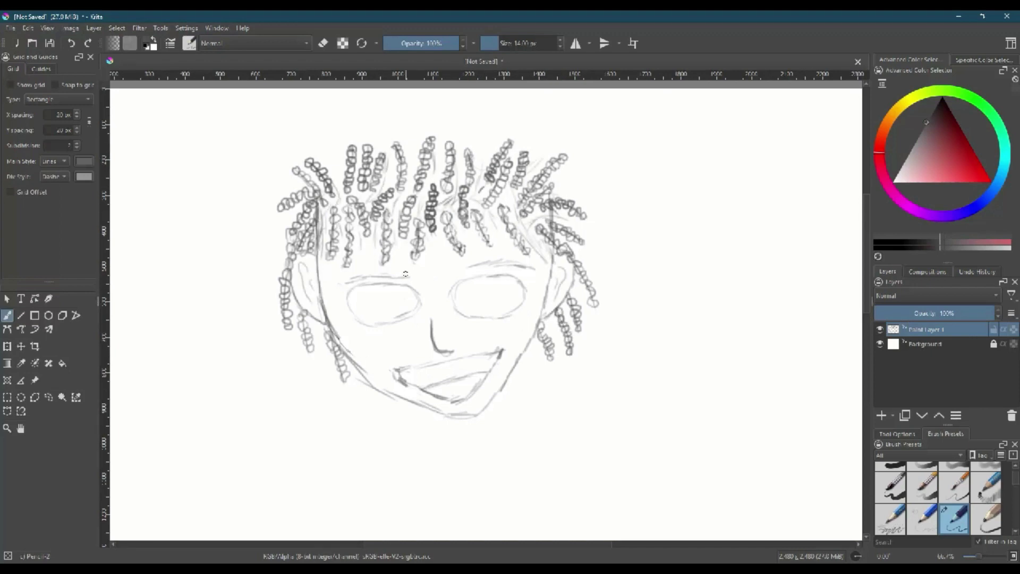
Draw curved iris sides in both eyes, then outline a keyhole-shaped pupil in each with a 4 px pencil.
key("plus")
key("plus")
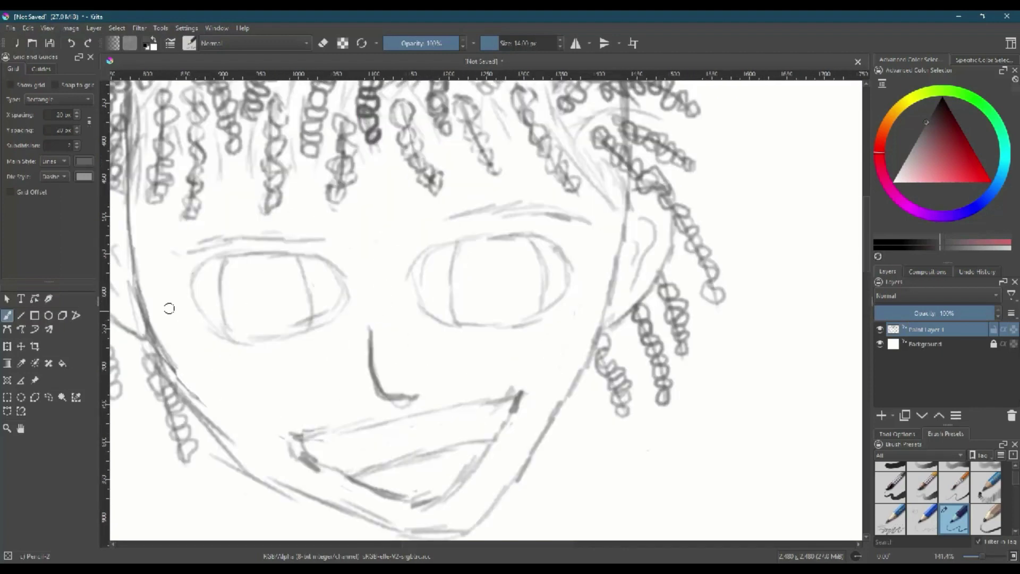
key("bracketleft")
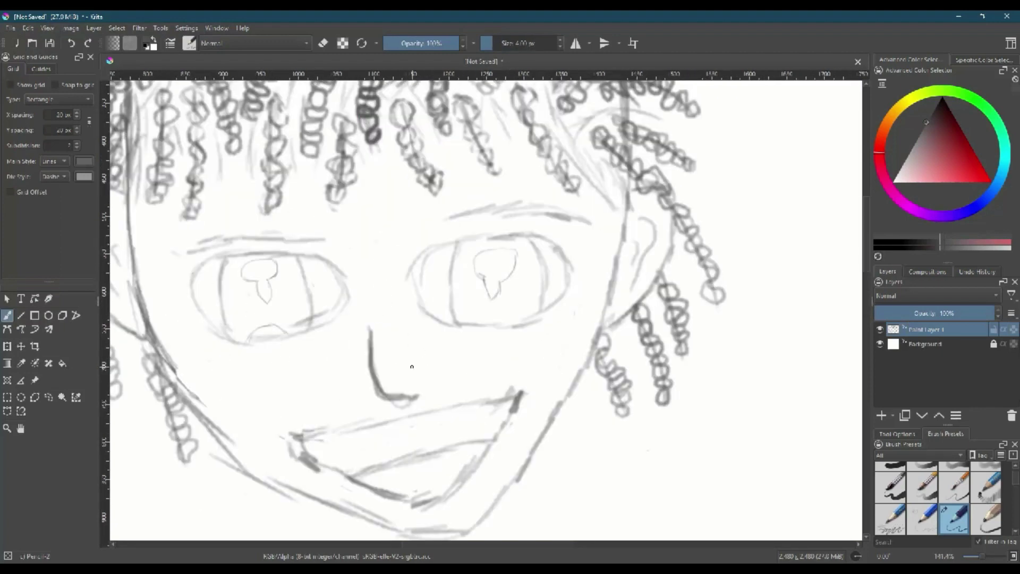
Erase and redraw the left eye's pupil shape, and outline a small mound beneath the pupil in both eyes.
key("e")
left_click_drag(260, 269, 264, 328)
right_click(298, 276)
left_click(282, 311)
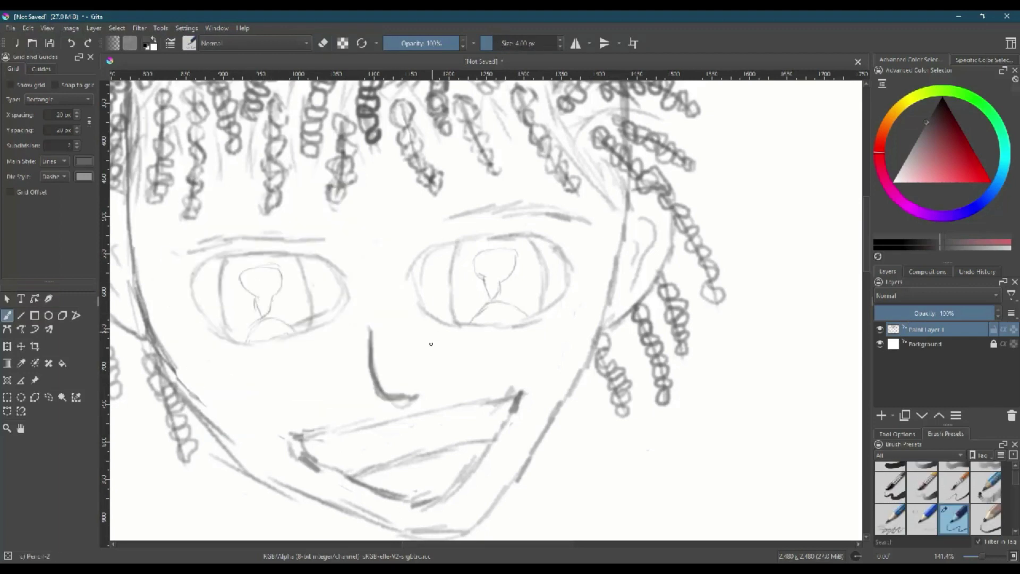
Erase the rough dark lines at the left corner of the mouth.
left_click_drag(270, 361, 287, 387)
key("e")
left_click_drag(298, 436, 316, 467)
Duplicate the sketch layer several times and try brown Wet Paint strokes over the eyes.
right_click(221, 398)
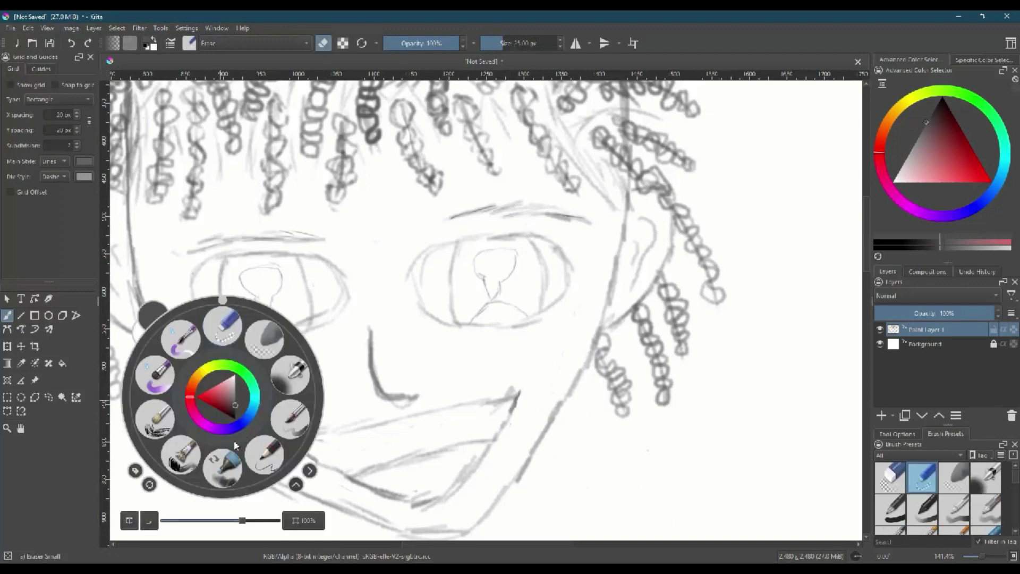
key("minus")
right_click(455, 398)
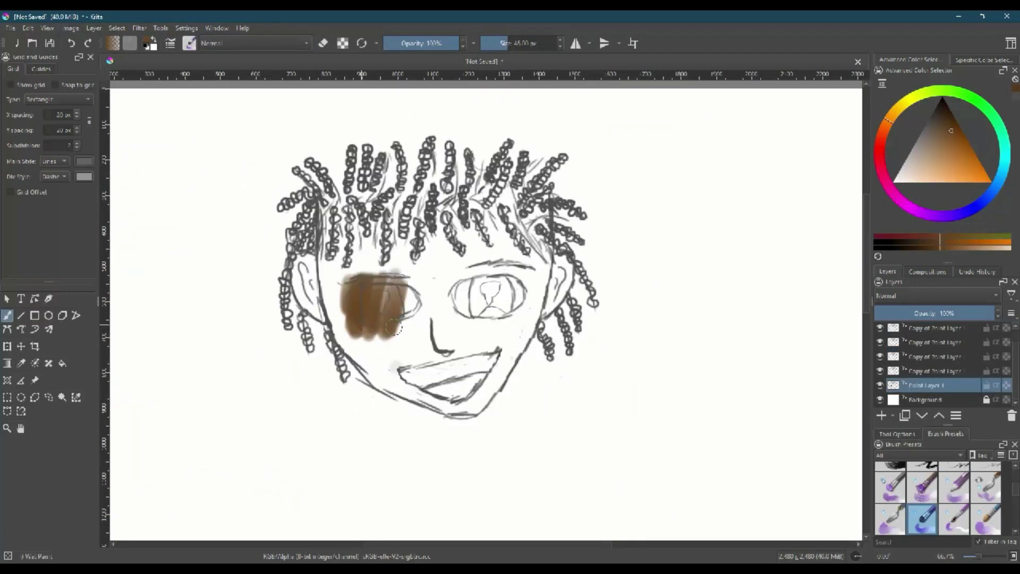
left_click_drag(478, 277, 451, 326)
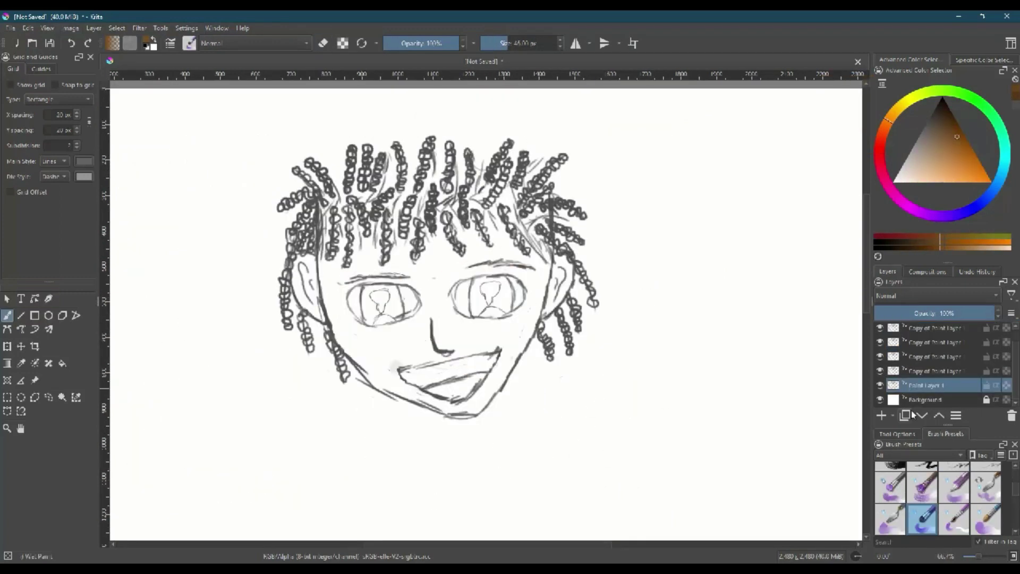
Paint the face and ears brown up to the hairline on a copy of the paint layer.
mouse_move(340, 281)
left_mouse_down()
mouse_move(415, 277)
mouse_move(434, 366)
mouse_move(319, 308)
mouse_move(478, 383)
mouse_move(468, 318)
mouse_move(543, 306)
mouse_move(563, 266)
mouse_move(478, 276)
left_mouse_up()
key("plus")
key("plus")
scroll(478, 319, "up", 5)
left_click_drag(298, 372, 604, 366)
Set the painting colour to a muted green for the hair.
right_click(336, 397)
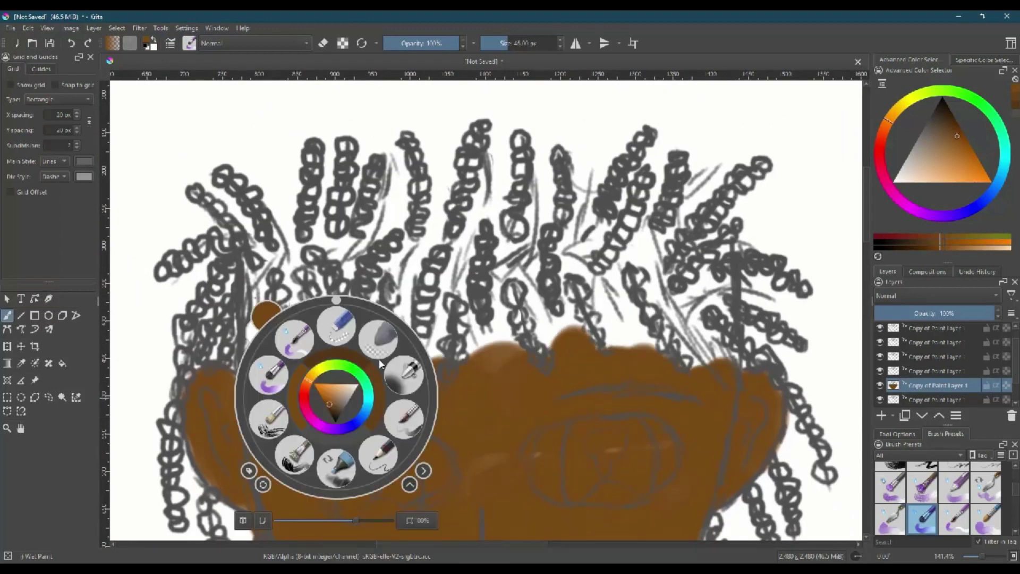
left_click_drag(940, 107, 925, 126)
left_click(999, 125)
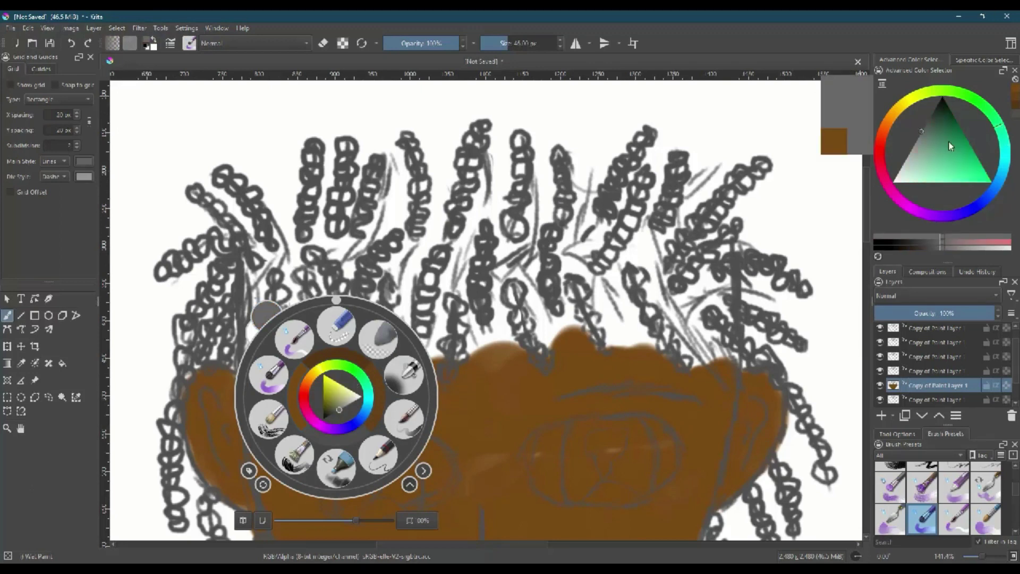
left_click(304, 282)
mouse_move(305, 282)
left_mouse_down()
mouse_move(181, 346)
mouse_move(239, 159)
mouse_move(393, 367)
left_mouse_up()
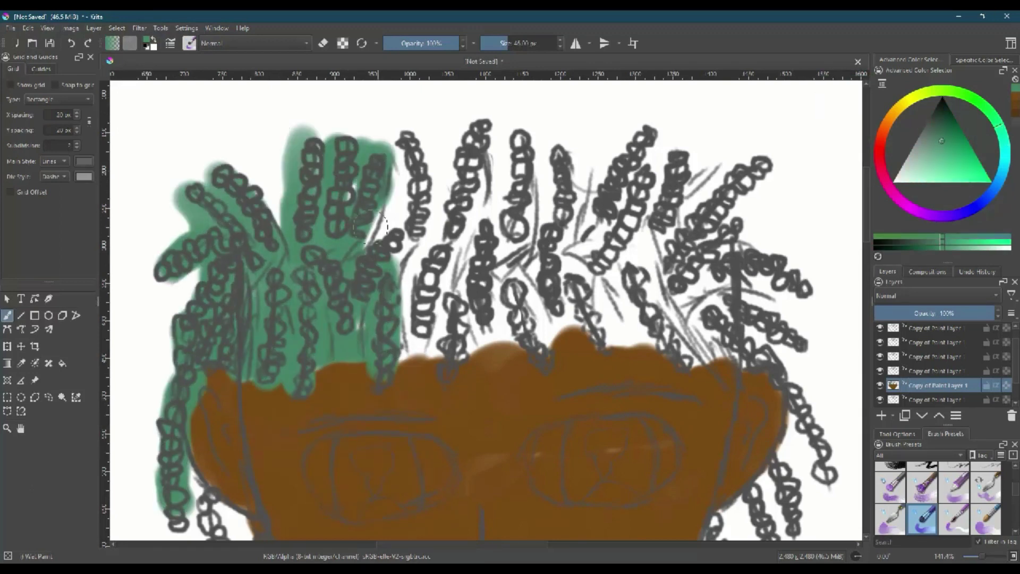
key("ctrl+z")
Paint all the hair green with a textured brush, covering the top, the fringe and the locs hanging beside the ears.
right_click(321, 325)
left_click(275, 330)
mouse_move(319, 260)
left_mouse_down()
mouse_move(265, 372)
mouse_move(701, 319)
mouse_move(776, 350)
left_mouse_up()
mouse_move(415, 266)
left_mouse_down()
mouse_move(255, 310)
mouse_move(690, 298)
mouse_move(276, 213)
mouse_move(717, 202)
mouse_move(382, 164)
left_mouse_up()
key("bracketleft")
mouse_move(228, 169)
left_mouse_down()
mouse_move(372, 380)
mouse_move(797, 319)
mouse_move(499, 160)
mouse_move(332, 170)
mouse_move(216, 348)
mouse_move(199, 425)
mouse_move(130, 287)
mouse_move(34, 282)
left_mouse_up()
mouse_move(585, 425)
left_mouse_down()
mouse_move(638, 276)
mouse_move(611, 325)
left_mouse_up()
left_click_drag(532, 239, 797, 340)
Erase the stray green paint around the ears and outer locs with the small eraser.
key("e")
left_click_drag(319, 207, 343, 300)
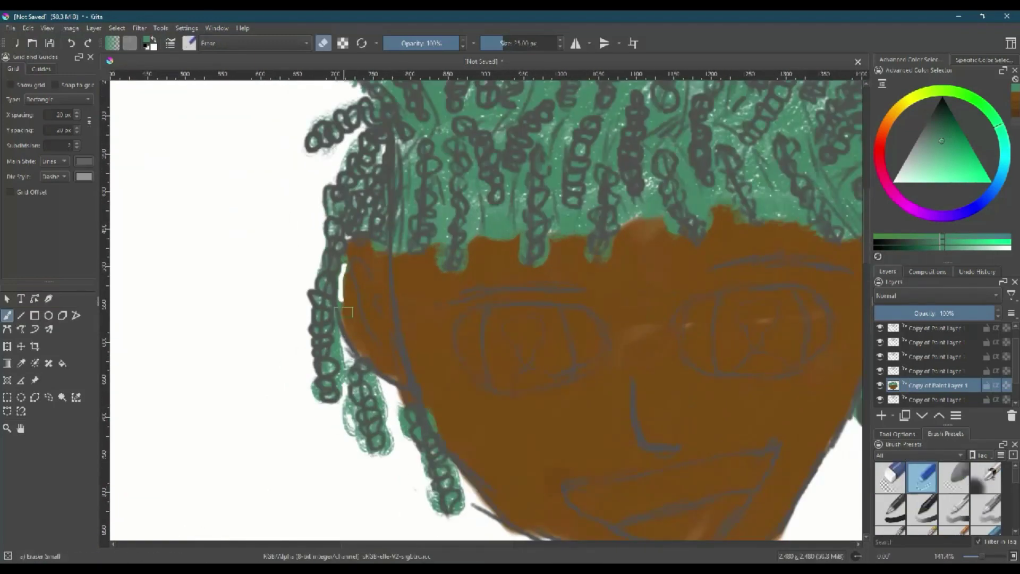
left_click_drag(329, 170, 298, 308)
scroll(671, 244, "down", 4)
scroll(426, 308, "up", 4)
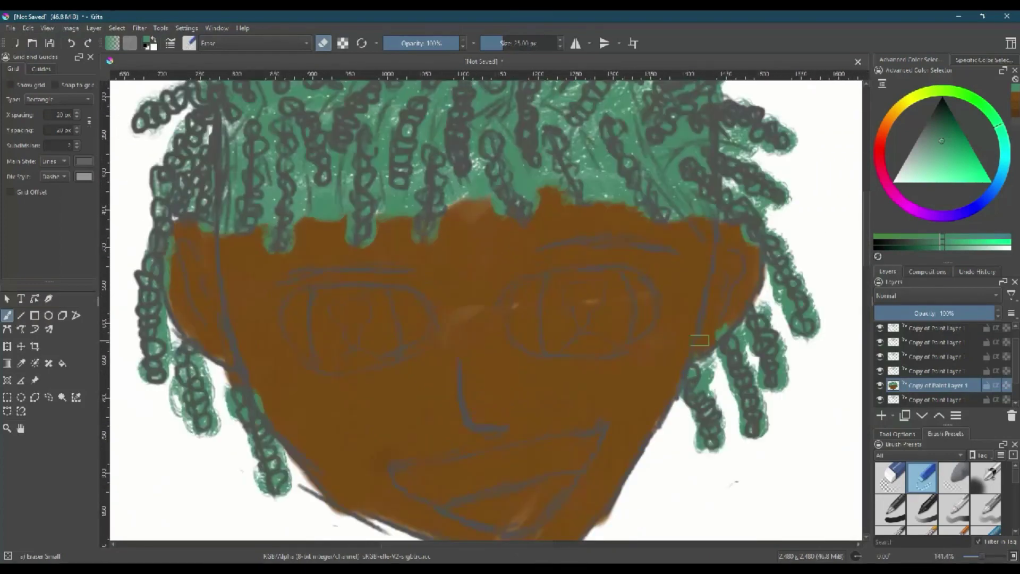
Paint two purple earring dots on each ear with a smaller Wet Paint brush on the next layer copy.
right_click(425, 307)
left_click(436, 337)
left_click(358, 287)
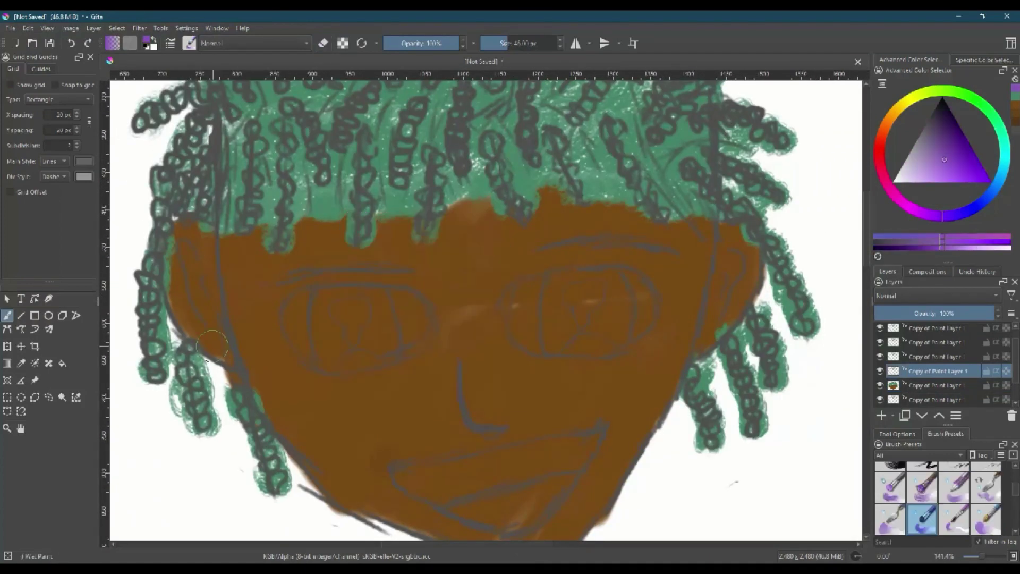
key("bracketleft")
left_click(186, 323)
left_click(222, 353)
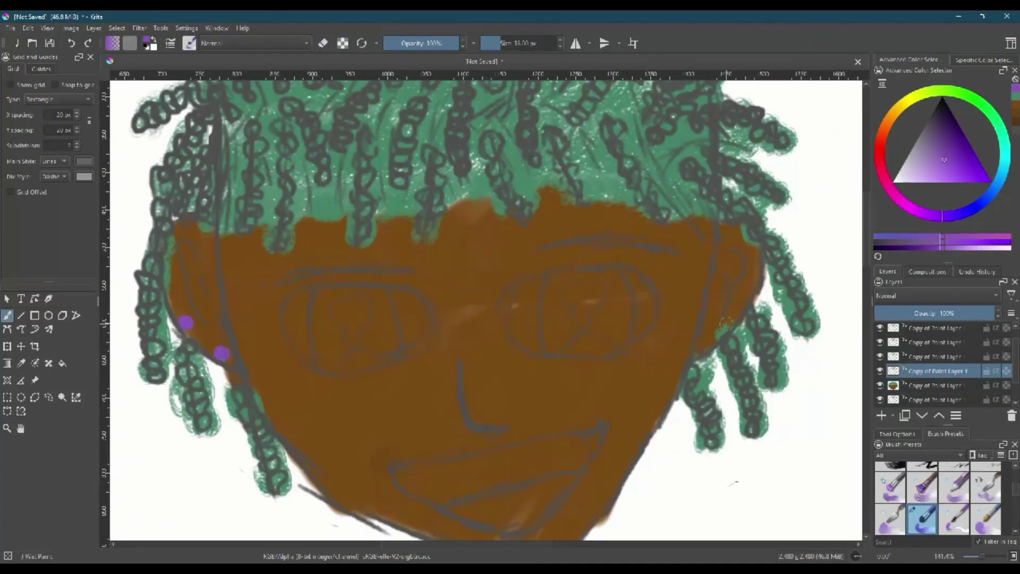
Shade the green hair with black Dry Brushing strokes on the next layer copy up.
left_click(976, 357)
right_click(428, 319)
left_click(485, 277)
scroll(372, 319, "up", 3)
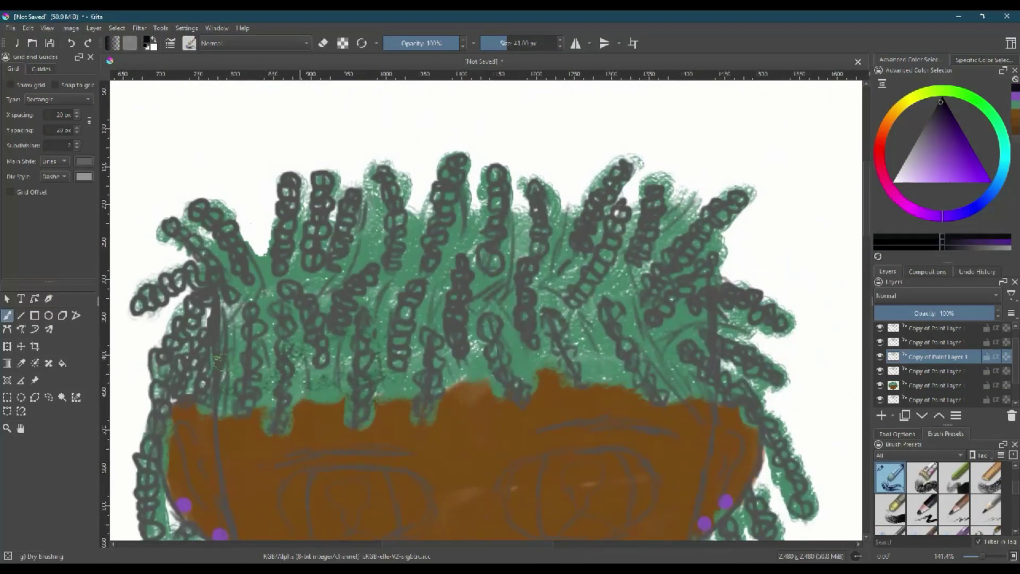
mouse_move(217, 360)
left_mouse_down()
mouse_move(312, 261)
mouse_move(397, 340)
mouse_move(688, 346)
mouse_move(764, 374)
left_mouse_up()
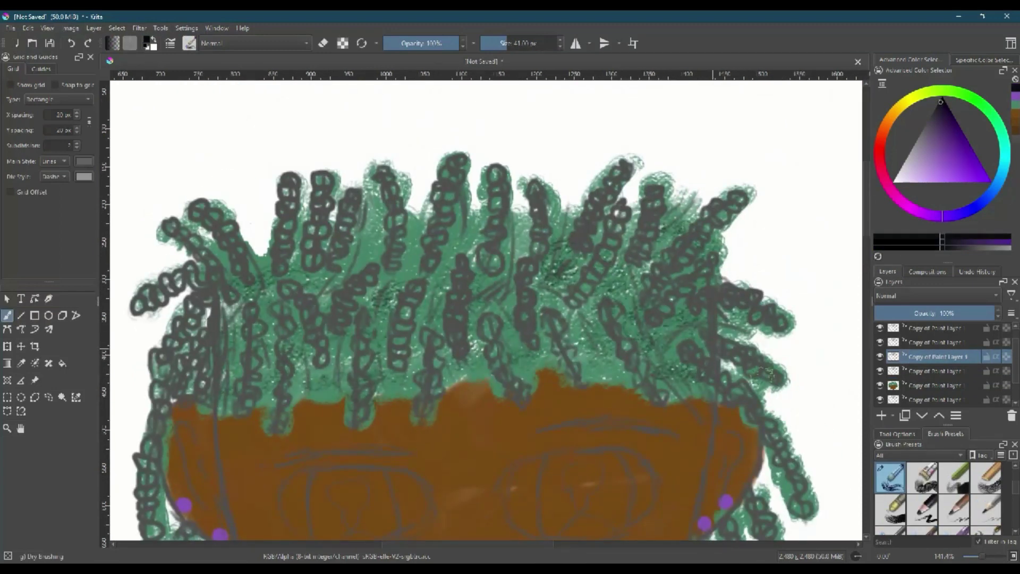
key("minus")
left_click_drag(256, 263, 429, 244)
left_click_drag(517, 255, 617, 223)
key("minus")
key("minus")
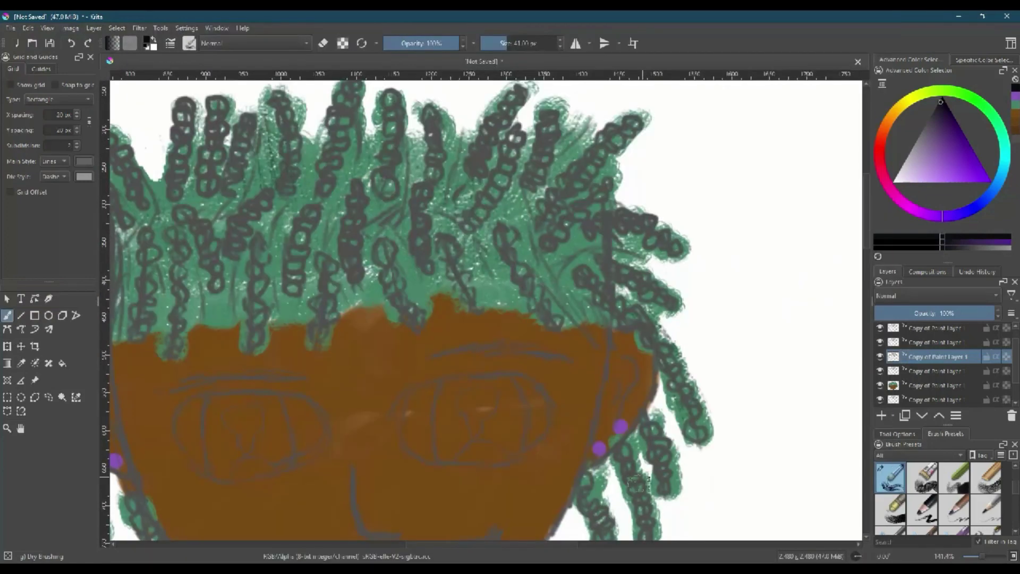
Fill the pupil shapes and the mounds beneath them in both eyes with white on the next layer copy.
key("plus")
key("plus")
right_click(353, 255)
mouse_move(330, 331)
left_mouse_down()
mouse_move(303, 332)
mouse_move(322, 327)
mouse_move(326, 394)
mouse_move(372, 404)
left_mouse_up()
mouse_move(643, 317)
left_mouse_down()
mouse_move(644, 330)
mouse_move(631, 318)
mouse_move(665, 299)
mouse_move(652, 351)
mouse_move(691, 380)
mouse_move(672, 391)
left_mouse_up()
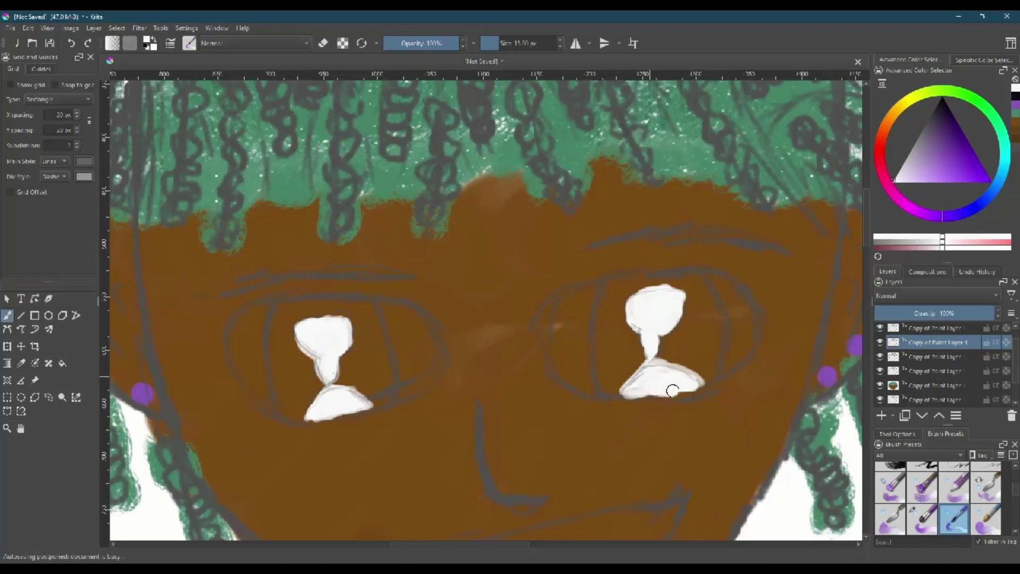
Duplicate Paint Layer 1 and outline the white pupil shapes and mounds in thin black with the Pencil-2 brush on the topmost copy.
right_click(361, 350)
left_click(324, 287)
key("Page_Down")
key("Page_Down")
key("Page_Down")
key("Page_Down")
key("Page_Down")
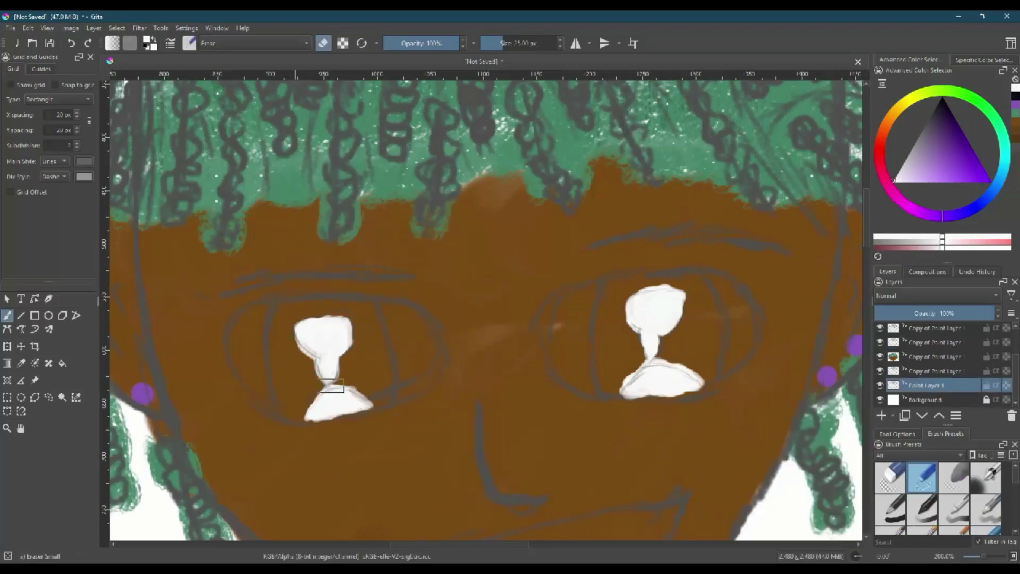
key("ctrl+j")
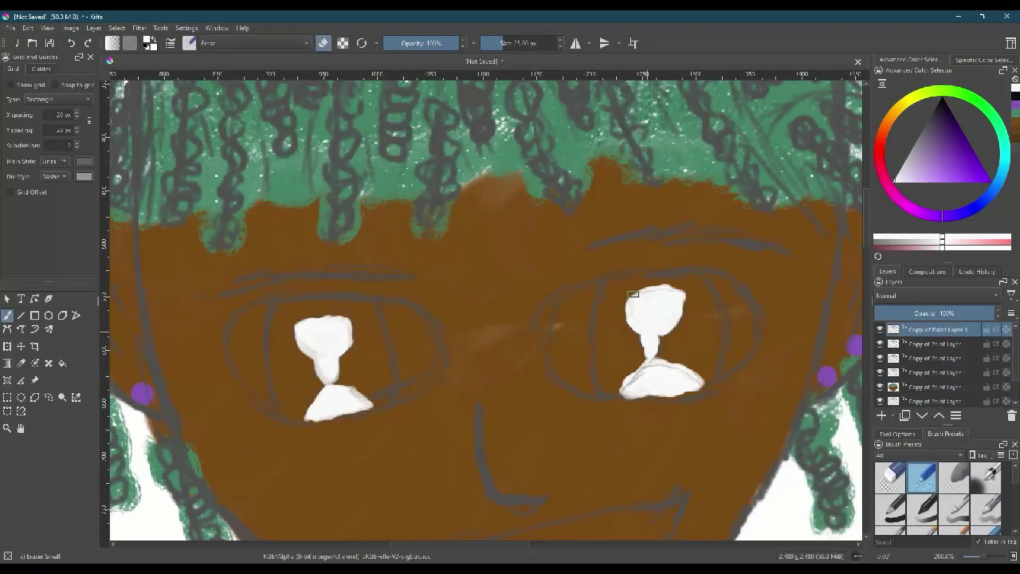
left_click_drag(531, 372, 491, 373)
right_click(492, 374)
left_click(456, 309)
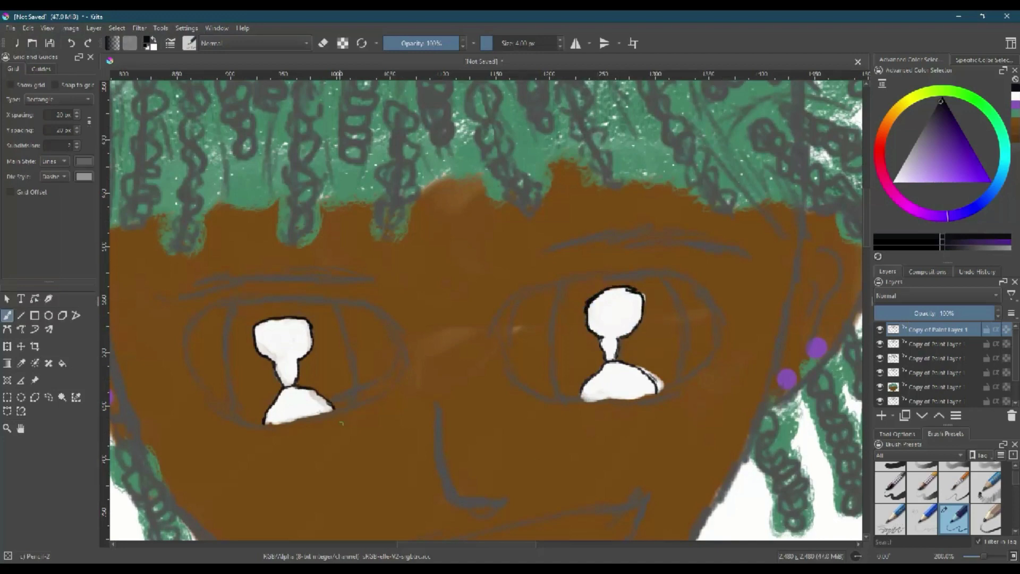
Trace the outlines of both eyes and the curved side edges of the irises in black with a 7 px brush.
left_click_drag(261, 425, 368, 401)
left_click_drag(506, 359, 720, 351)
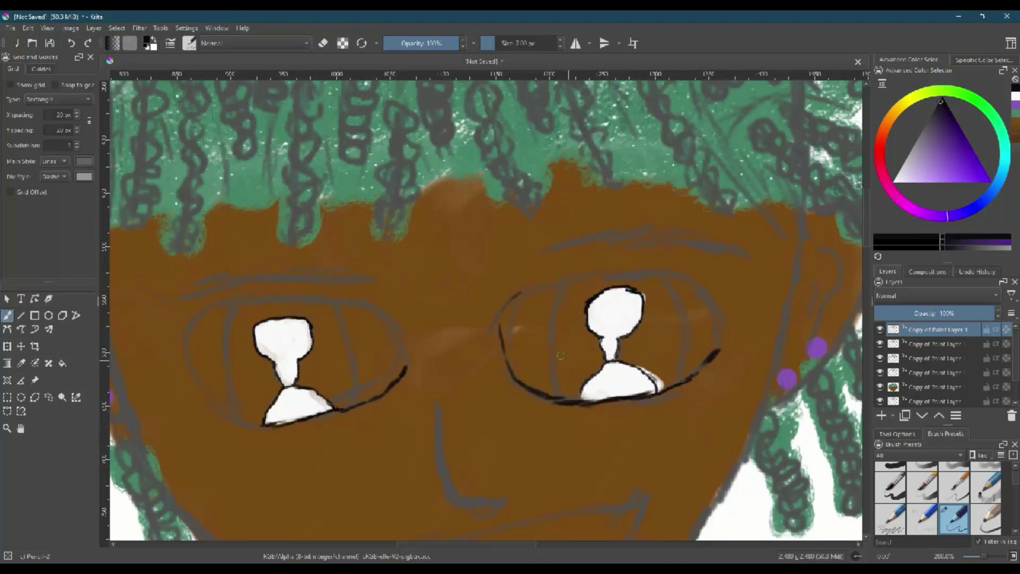
left_click_drag(501, 330, 718, 348)
mouse_move(264, 427)
left_mouse_down()
mouse_move(186, 340)
mouse_move(407, 367)
left_mouse_up()
left_click_drag(229, 307, 249, 422)
left_click_drag(335, 303, 354, 397)
left_click_drag(557, 281, 561, 396)
left_click_drag(665, 276, 683, 376)
Trace both eyebrows and the inner lines of the ears with black pencil strokes.
left_click_drag(547, 248, 731, 255)
left_click_drag(202, 274, 356, 277)
left_click_drag(821, 248, 822, 284)
scroll(822, 283, "down", 5)
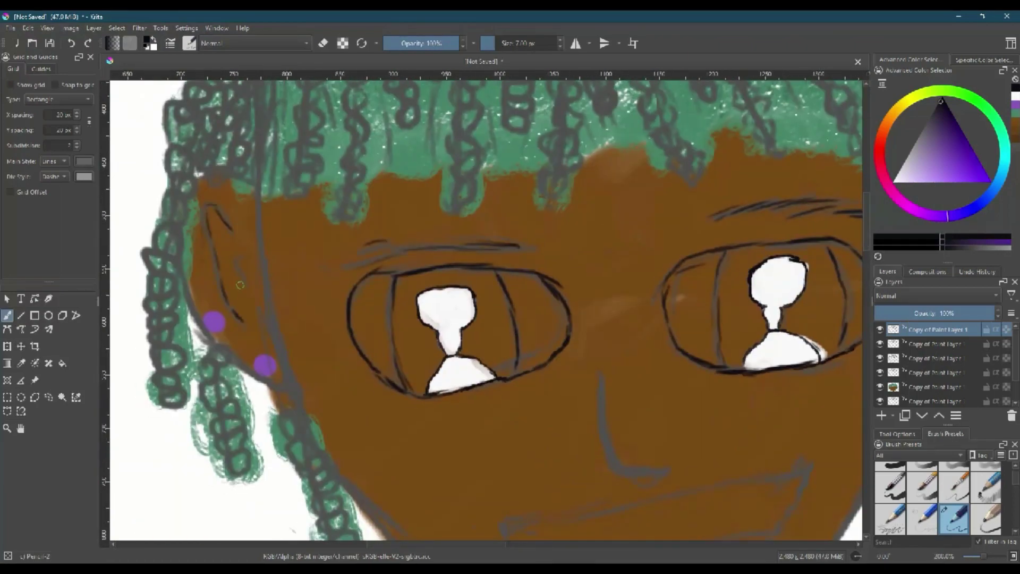
Trace the nose and the open grinning mouth with its tongue line in black.
left_click_drag(451, 244, 515, 335)
mouse_move(356, 394)
left_mouse_down()
mouse_move(654, 335)
mouse_move(637, 387)
left_mouse_up()
mouse_move(354, 396)
left_mouse_down()
mouse_move(520, 488)
mouse_move(643, 378)
left_mouse_up()
left_click_drag(422, 455, 613, 413)
Trace the jaw, the sides of the face and the ear edges in black.
scroll(614, 413, "down", 1)
left_click_drag(277, 329, 523, 478)
mouse_move(555, 465)
left_mouse_down()
mouse_move(687, 273)
mouse_move(720, 128)
left_mouse_up()
left_click_drag(746, 168, 710, 254)
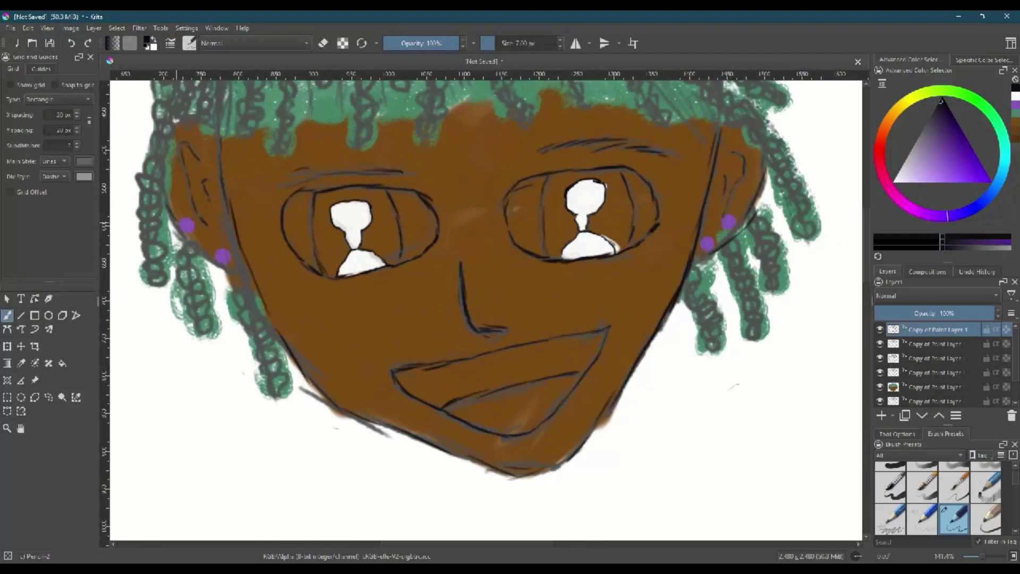
left_click_drag(181, 231, 231, 272)
Fill the left eye's iris with black around the white shapes, using the Wet Paint Details brush on the next layer down.
scroll(505, 321, "up", 1)
key("Page_Down")
right_click(375, 314)
left_click(340, 271)
scroll(486, 308, "up", 3)
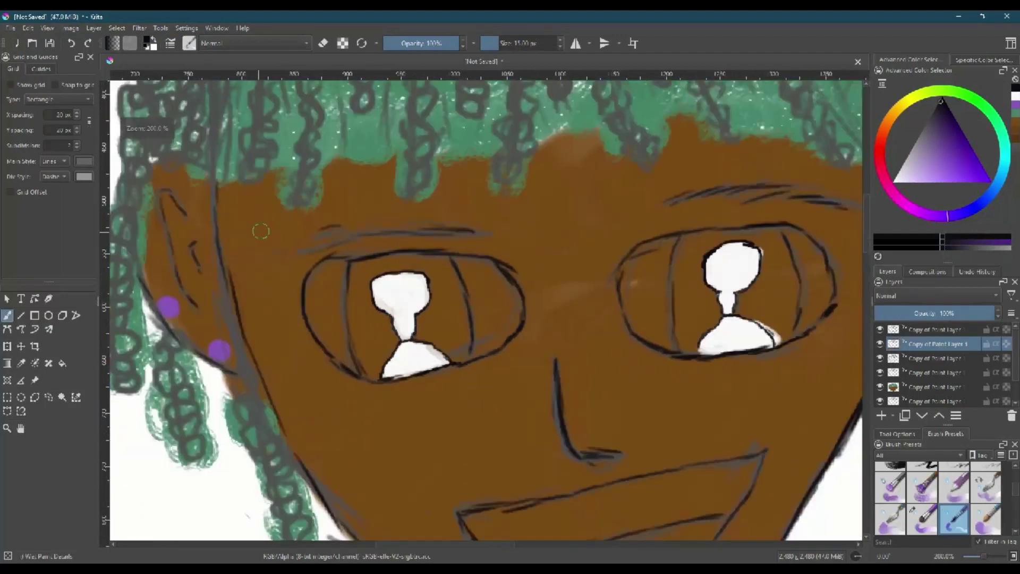
scroll(486, 308, "up", 1)
mouse_move(297, 260)
left_mouse_down()
mouse_move(304, 333)
mouse_move(428, 235)
mouse_move(457, 340)
mouse_move(452, 379)
left_mouse_up()
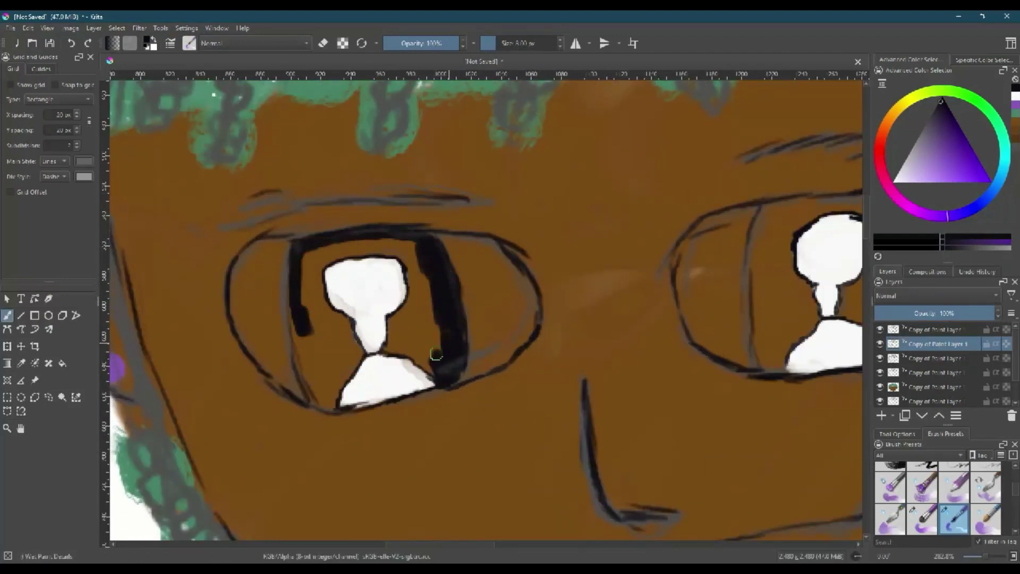
left_click_drag(428, 289, 430, 372)
mouse_move(409, 316)
left_mouse_down()
mouse_move(393, 343)
mouse_move(434, 319)
mouse_move(327, 250)
mouse_move(308, 388)
mouse_move(344, 377)
mouse_move(327, 298)
mouse_move(389, 348)
left_mouse_up()
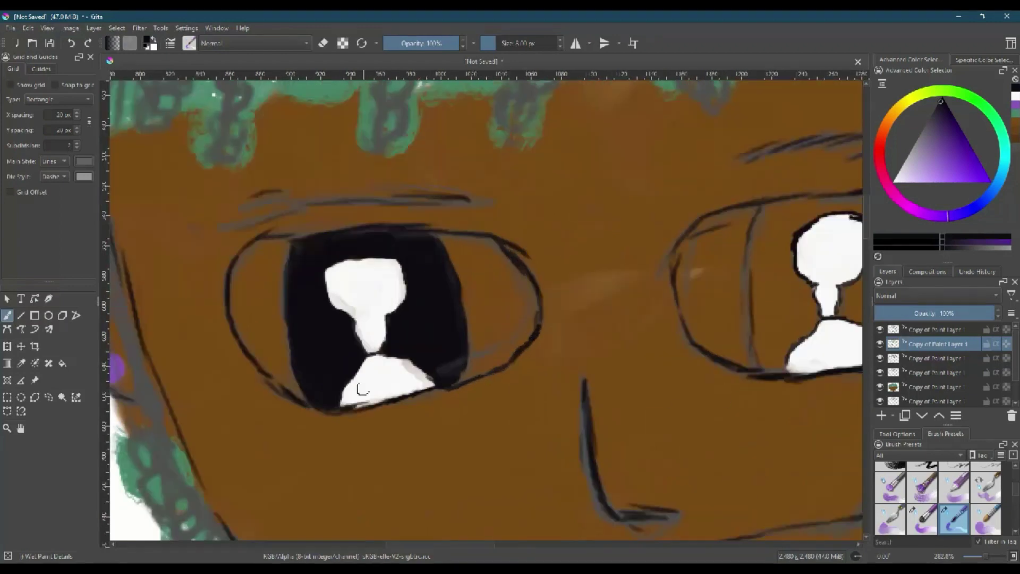
Fill the right eye's iris with black around its white shapes.
left_click_drag(353, 388, 32, 531)
mouse_move(446, 342)
left_mouse_down()
mouse_move(441, 425)
mouse_move(504, 351)
mouse_move(436, 442)
mouse_move(461, 483)
left_mouse_up()
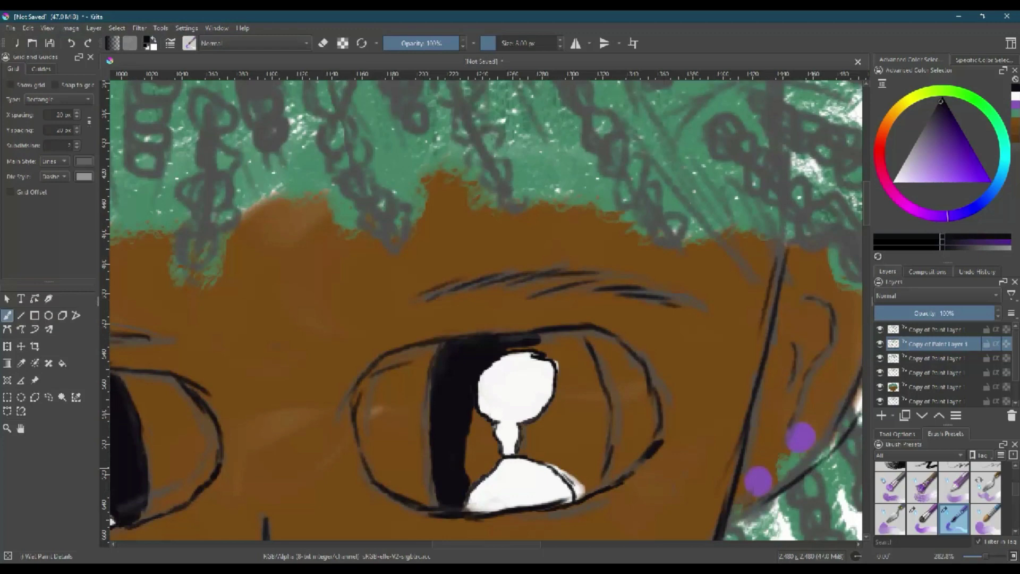
mouse_move(572, 372)
left_mouse_down()
mouse_move(528, 448)
mouse_move(582, 486)
mouse_move(595, 460)
mouse_move(548, 425)
mouse_move(576, 377)
mouse_move(606, 417)
mouse_move(549, 356)
mouse_move(597, 391)
mouse_move(479, 468)
mouse_move(478, 444)
left_mouse_up()
Erase the brown skin paint beside both irises on the skin colour layer to make white eyeballs.
left_click(928, 386)
key("e")
mouse_move(393, 392)
left_mouse_down()
mouse_move(376, 406)
mouse_move(406, 410)
mouse_move(404, 499)
left_mouse_up()
mouse_move(627, 372)
left_mouse_down()
mouse_move(611, 383)
mouse_move(620, 406)
mouse_move(588, 483)
mouse_move(611, 473)
left_mouse_up()
mouse_move(432, 473)
left_mouse_down()
mouse_move(431, 367)
mouse_move(788, 324)
left_mouse_up()
mouse_move(483, 468)
left_mouse_down()
mouse_move(542, 447)
mouse_move(566, 380)
mouse_move(537, 385)
mouse_move(545, 441)
left_mouse_up()
mouse_move(319, 478)
left_mouse_down()
mouse_move(276, 404)
mouse_move(287, 329)
mouse_move(309, 436)
mouse_move(329, 478)
left_mouse_up()
key("ctrl+z")
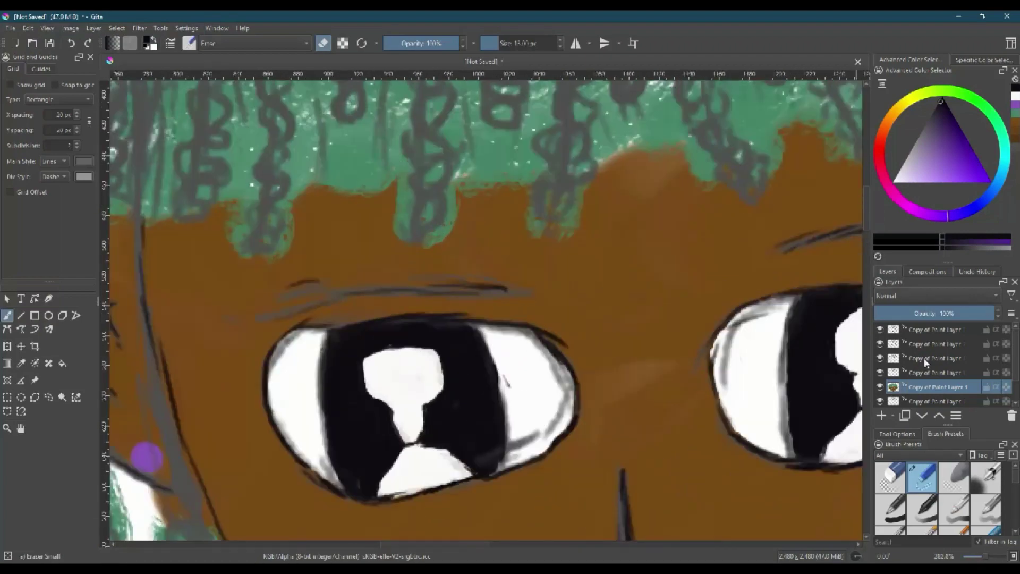
left_click(880, 387)
left_click(880, 387)
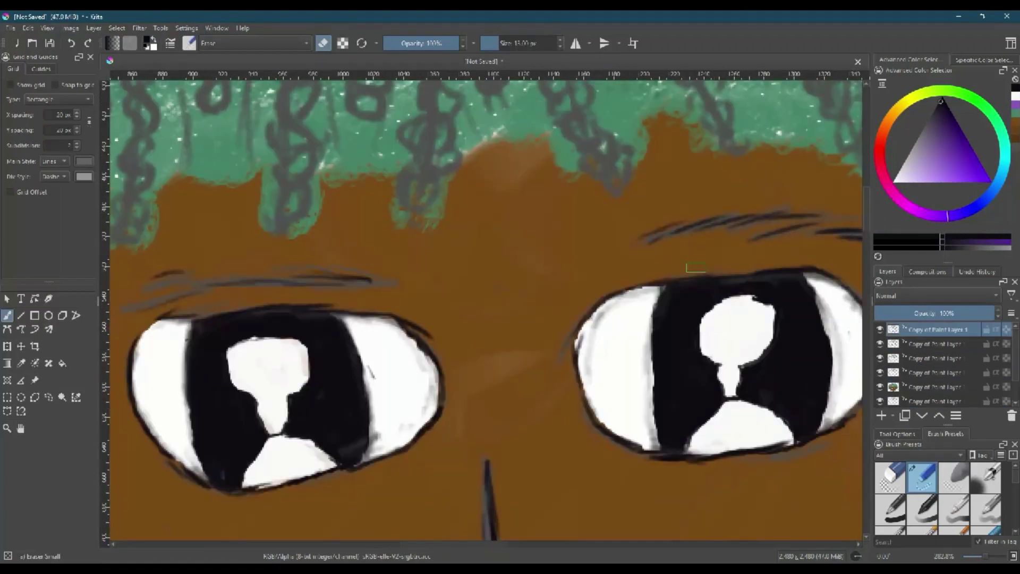
Thicken the black outlines of both eyes with the 7 px Pencil-2 brush on the top layer.
right_click(585, 353)
left_click(547, 296)
scroll(287, 451, "up", 1)
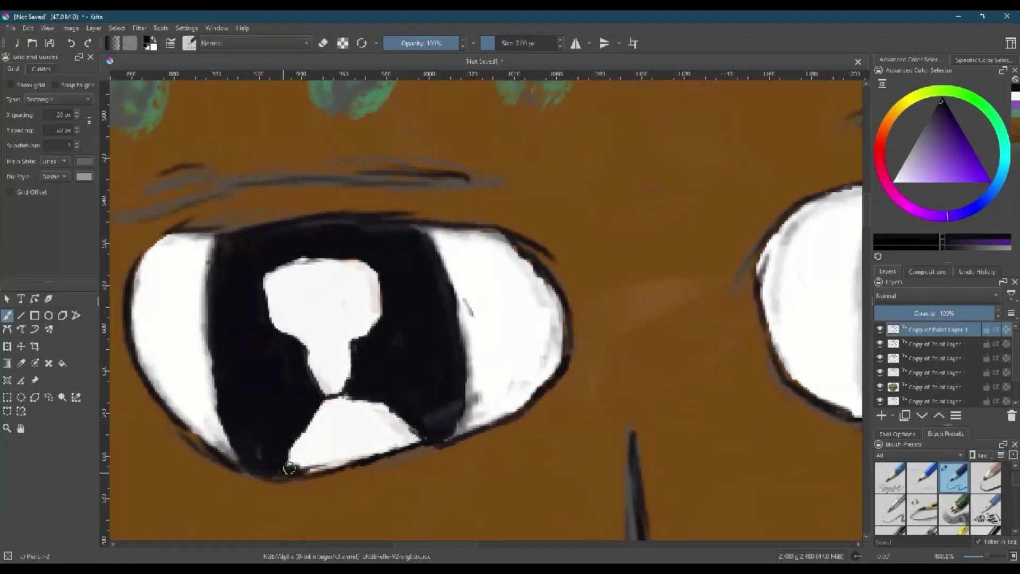
mouse_move(287, 473)
left_mouse_down()
mouse_move(492, 420)
mouse_move(510, 232)
left_mouse_up()
left_click_drag(160, 242, 234, 462)
left_click_drag(215, 225, 491, 218)
left_click_drag(531, 239, 96, 303)
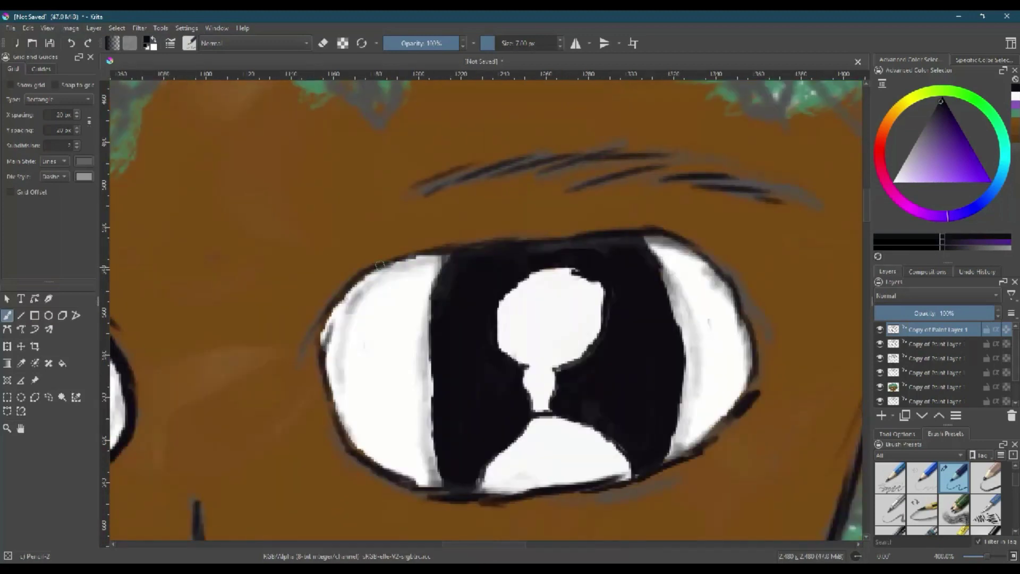
left_click_drag(383, 260, 325, 457)
left_click_drag(468, 489, 760, 372)
Finish the eye outlines and draw short, fine black eyelashes along the upper lids of both eyes.
left_click_drag(405, 238, 739, 389)
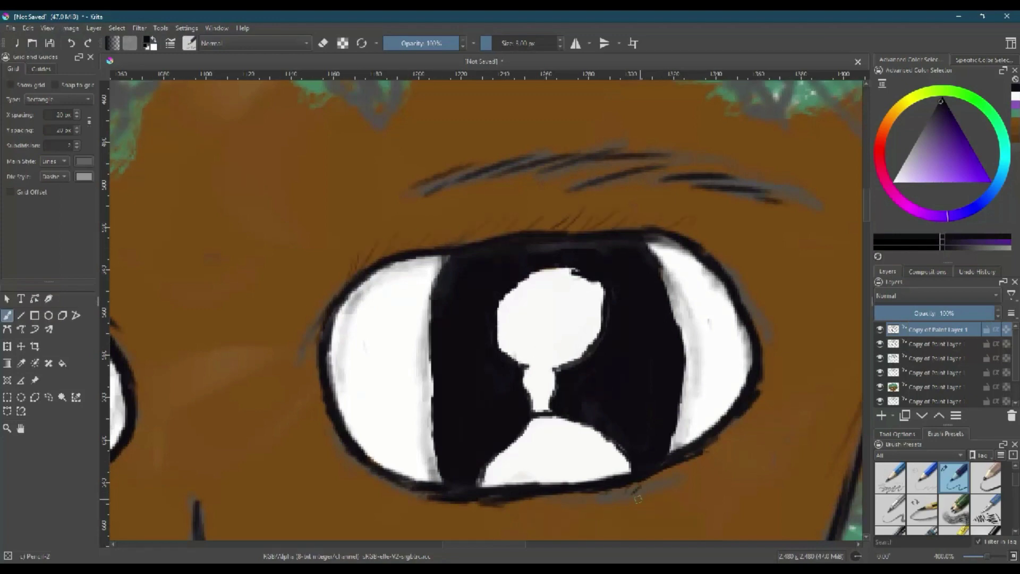
scroll(364, 234, "left", 5)
key("minus")
key("minus")
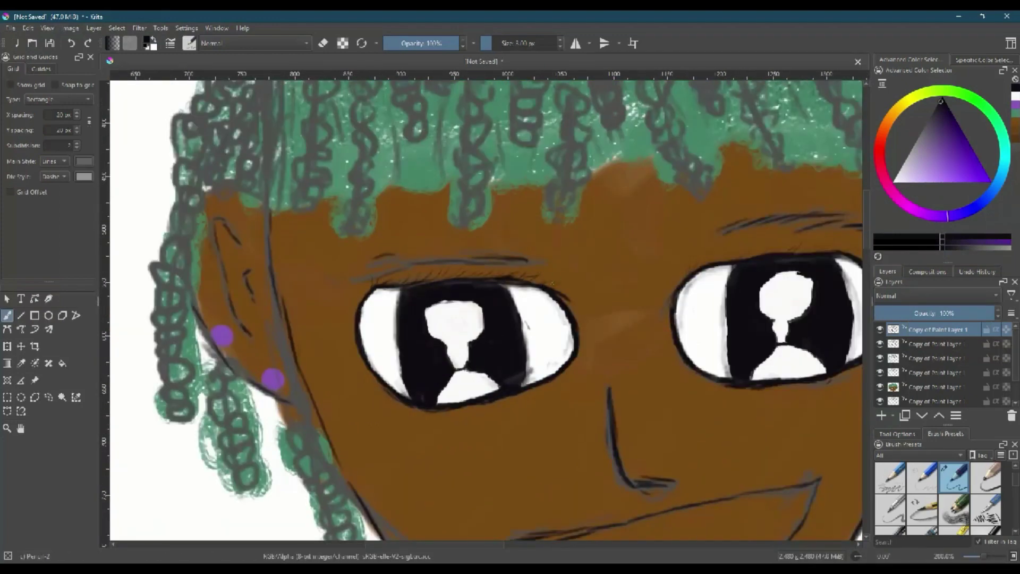
scroll(487, 311, "right", 3)
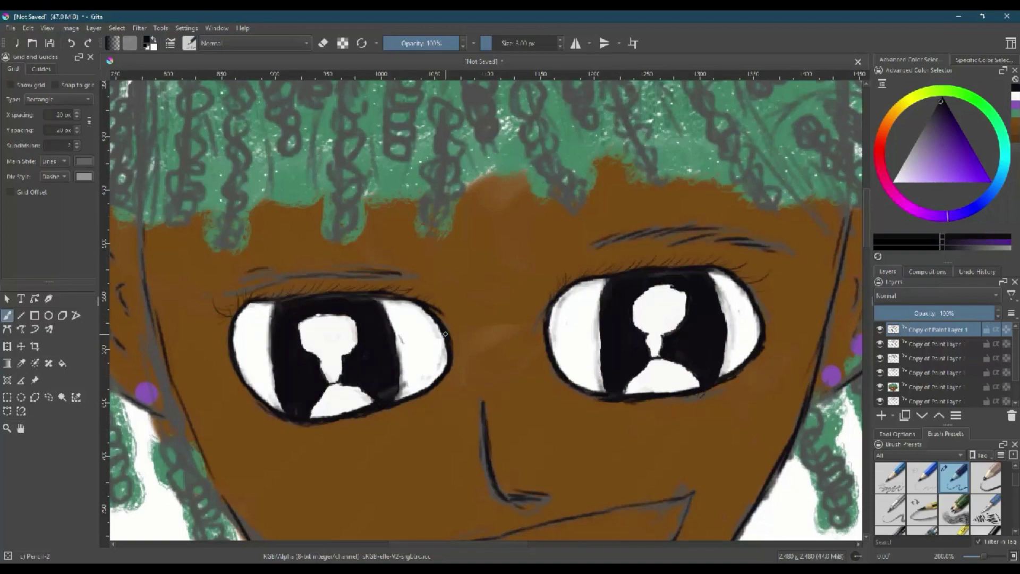
Fill the upper part of the open mouth with pink using the Wet Paint Details brush on the second layer.
left_click(885, 174)
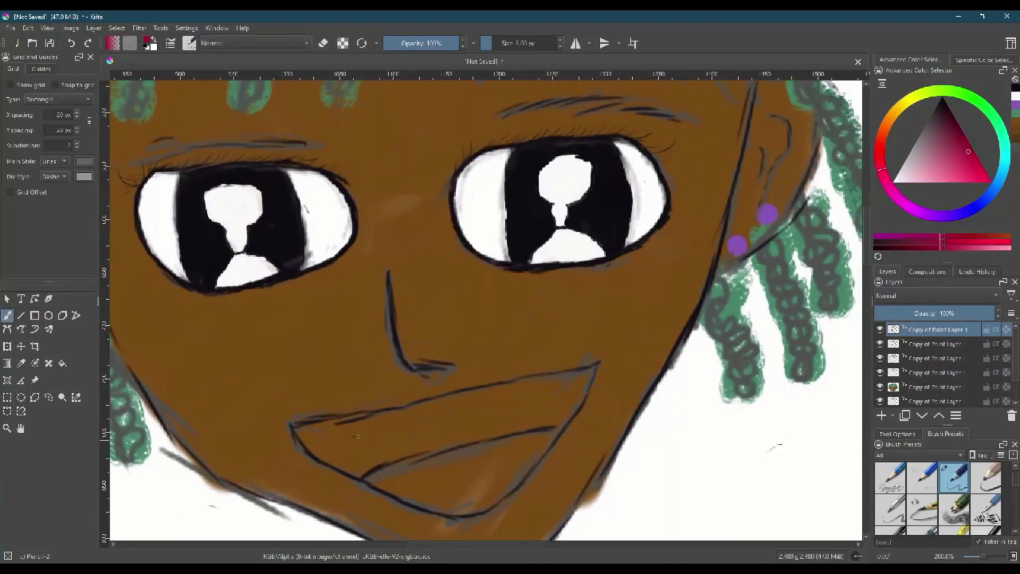
left_click_drag(352, 437, 462, 410)
left_click(959, 164)
key("slash")
scroll(330, 426, "up", 1)
mouse_move(330, 427)
left_mouse_down()
mouse_move(383, 394)
mouse_move(234, 412)
mouse_move(276, 410)
mouse_move(256, 448)
mouse_move(416, 374)
mouse_move(638, 327)
mouse_move(587, 401)
left_mouse_up()
key("ctrl+z")
key("ctrl+z")
key("ctrl+z")
mouse_move(306, 476)
left_mouse_down()
mouse_move(546, 398)
mouse_move(461, 388)
mouse_move(517, 381)
mouse_move(380, 401)
mouse_move(261, 457)
left_mouse_up()
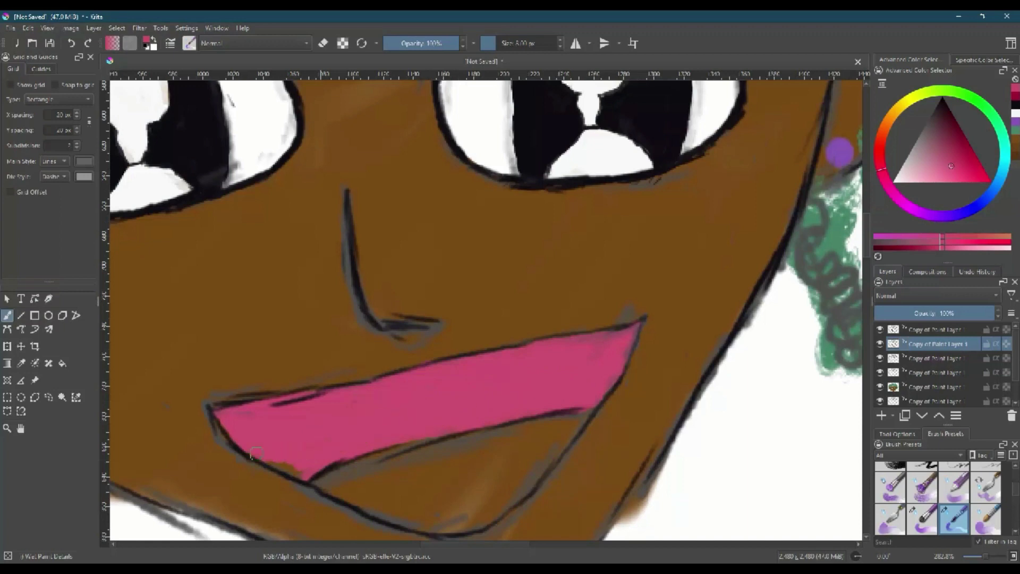
Repaint the upper part of the open mouth in red.
left_click_drag(882, 167, 878, 154)
mouse_move(269, 418)
left_mouse_down()
mouse_move(476, 375)
mouse_move(548, 378)
left_mouse_up()
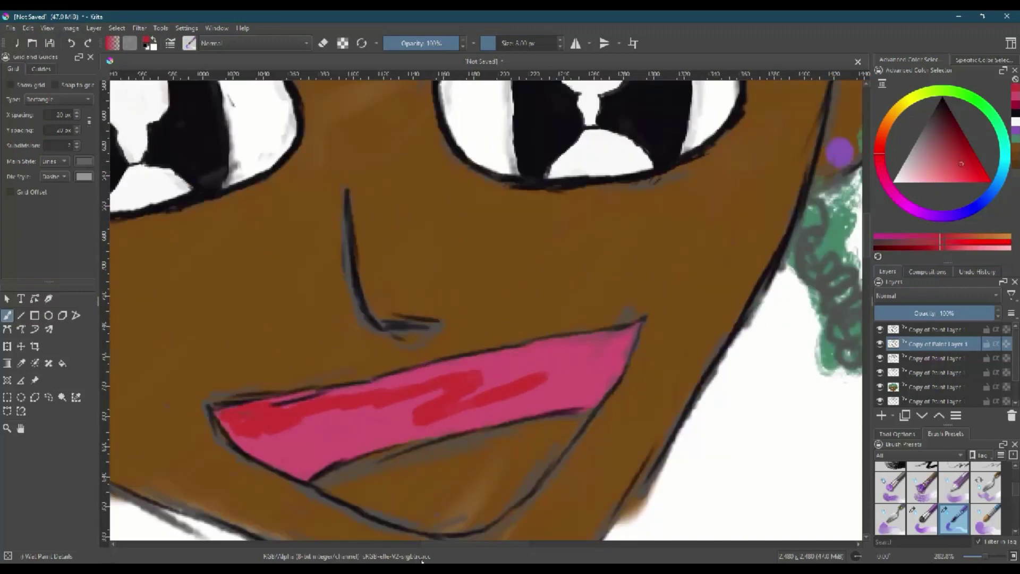
mouse_move(232, 420)
left_mouse_down()
mouse_move(255, 447)
mouse_move(420, 380)
mouse_move(622, 334)
mouse_move(510, 378)
mouse_move(393, 457)
mouse_move(584, 404)
mouse_move(343, 456)
left_mouse_up()
mouse_move(249, 434)
left_mouse_down()
mouse_move(542, 358)
mouse_move(584, 382)
left_mouse_up()
Fill the tongue area in the lower part of the mouth with a lighter pinkish red.
left_click(942, 170)
mouse_move(340, 478)
left_mouse_down()
mouse_move(383, 458)
mouse_move(364, 478)
mouse_move(408, 520)
mouse_move(500, 509)
mouse_move(577, 423)
mouse_move(383, 485)
mouse_move(521, 451)
left_mouse_up()
key("2")
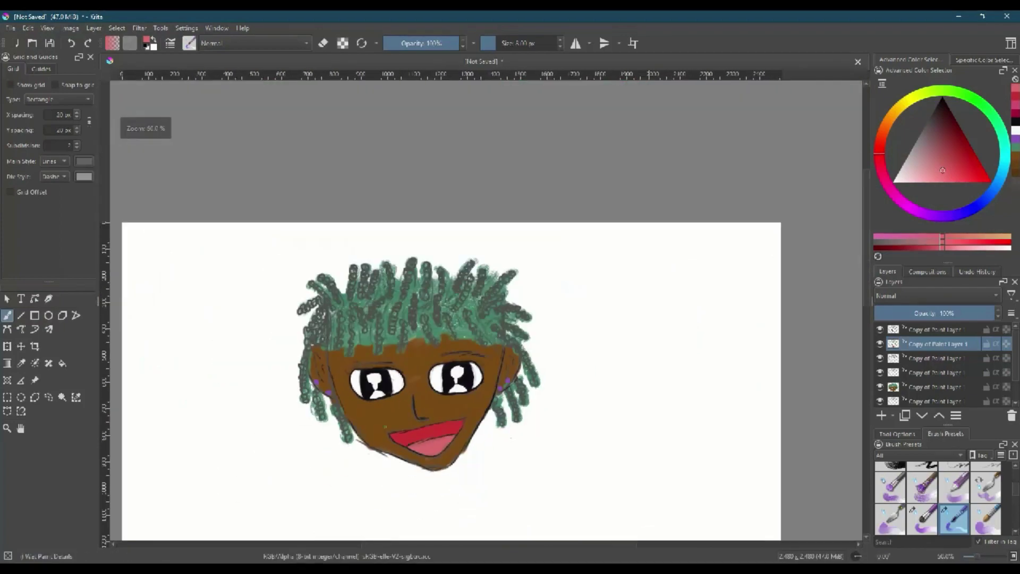
key("1")
Sketch a wrapped sweet with fanned ends and two booted legs in magenta below the head, on a layer named sweet, with an 11 px brush.
scroll(441, 157, "down", 5)
scroll(441, 157, "up", 12)
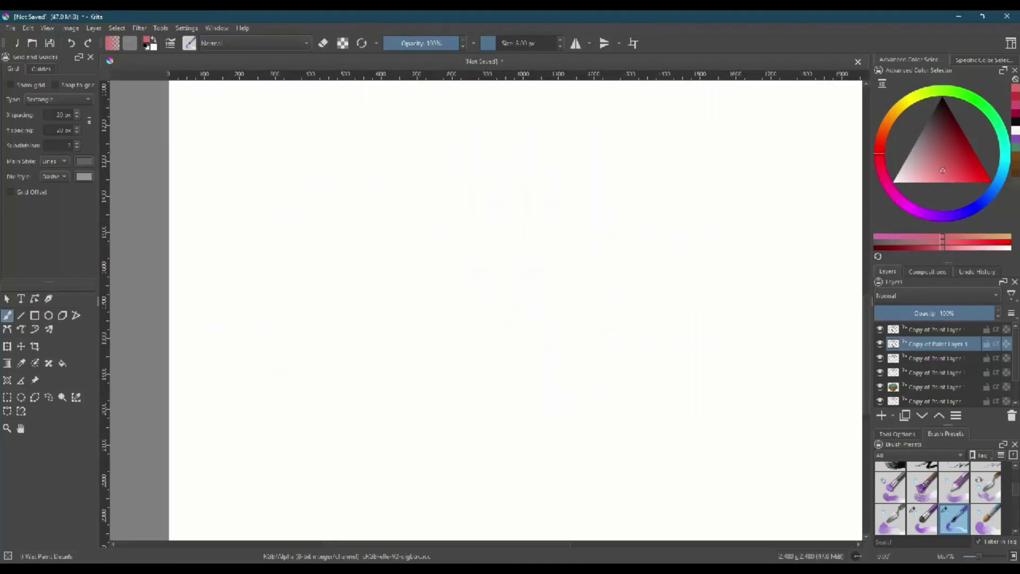
scroll(462, 250, "down", 13)
left_click_drag(460, 253, 436, 389)
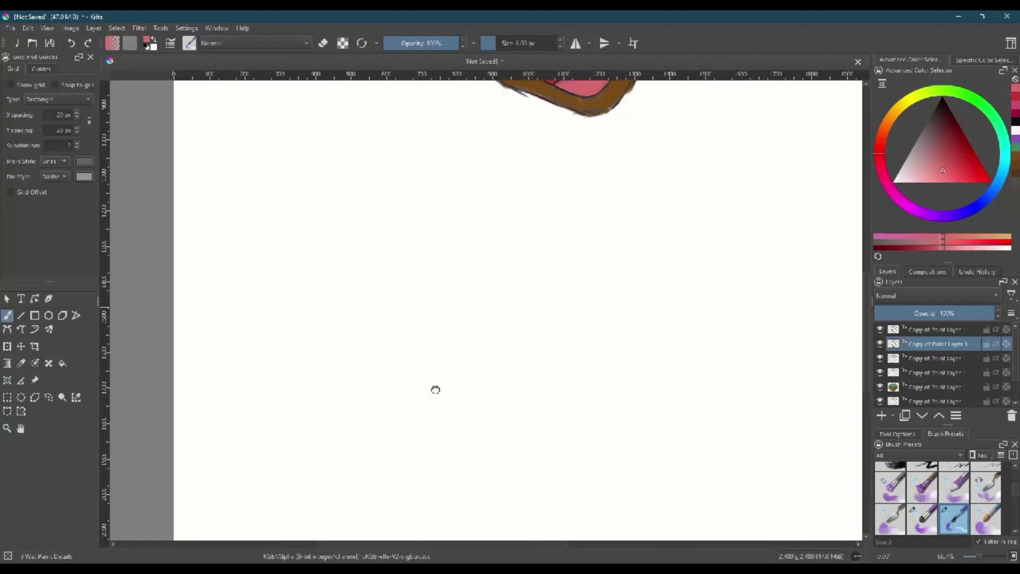
left_click(889, 187)
left_click(955, 164)
key("]")
key("]")
key("]")
left_click_drag(229, 225, 360, 190)
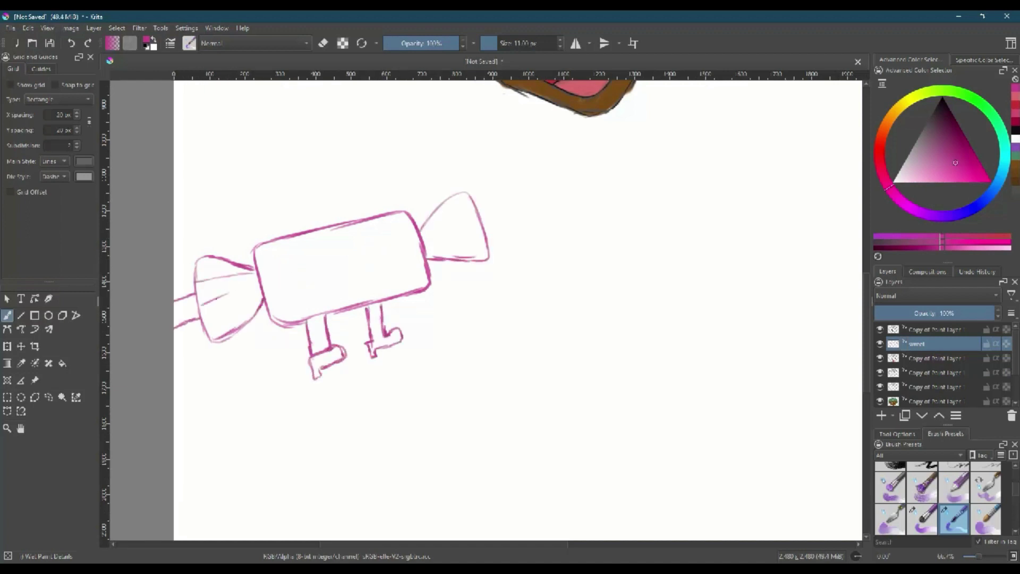
left_click(950, 163)
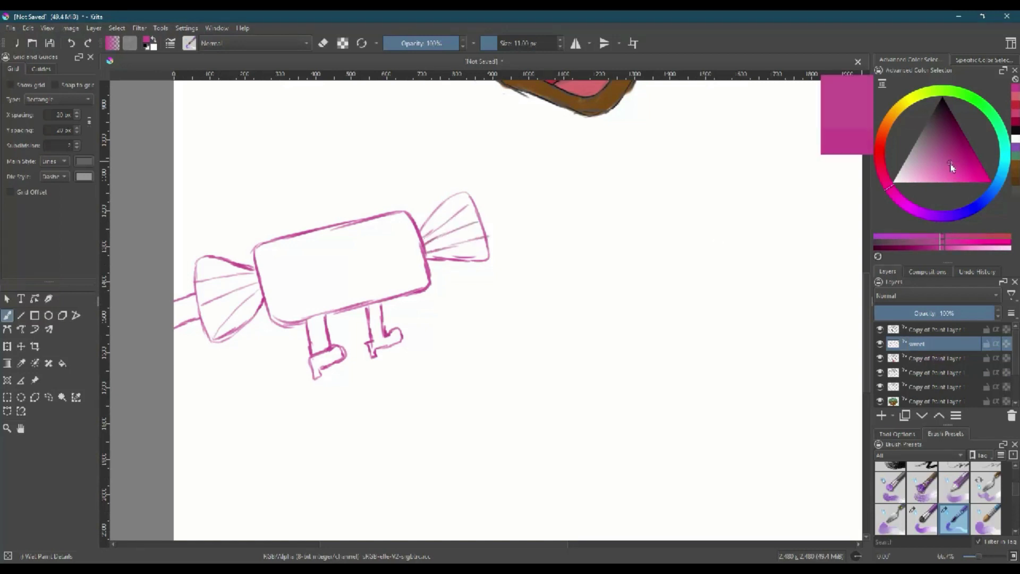
Save the drawing as a Krita document named Wanga doodle 14.
left_click(10, 28)
left_click(58, 95)
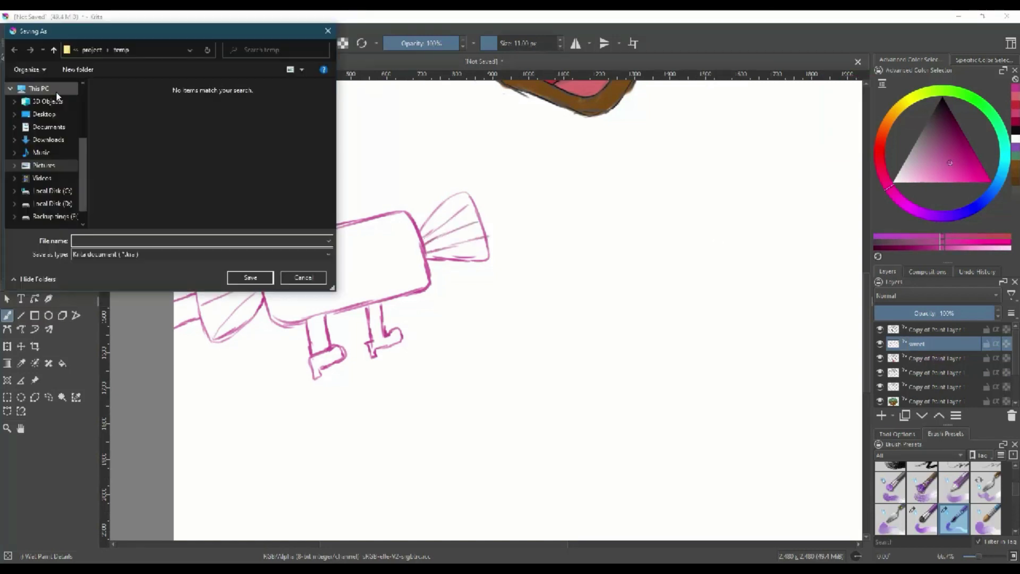
type("Wanga doodle 14")
key("Return")
Choose a lighter pink and a larger brush size, and delete the newly added sweet 2 layer.
key("ctrl+j")
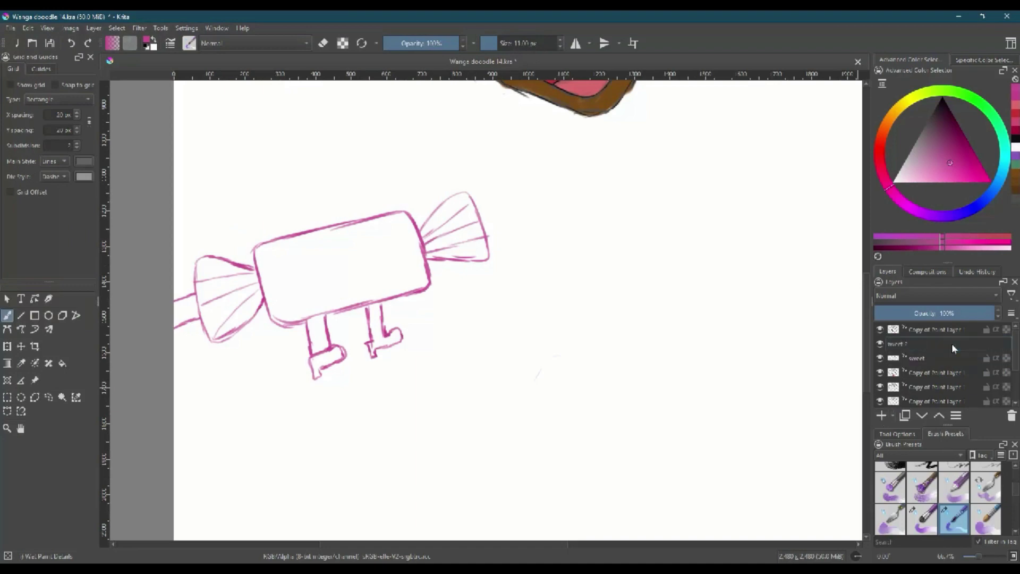
key("plus")
key("plus")
left_click_drag(958, 178, 934, 173)
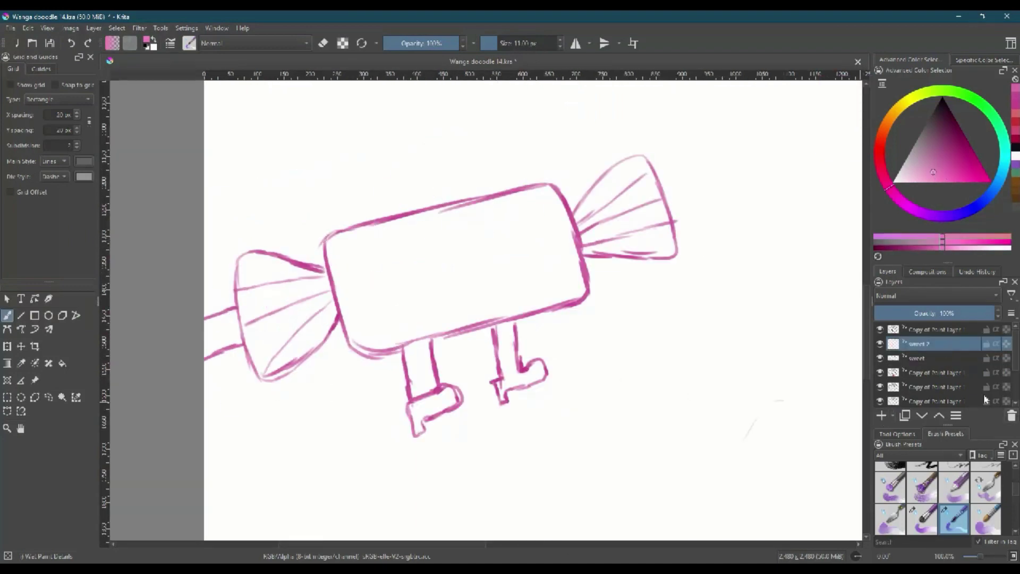
key("bracketright")
key("bracketright")
key("bracketright")
key("shift+Delete")
left_click_drag(327, 224, 336, 242)
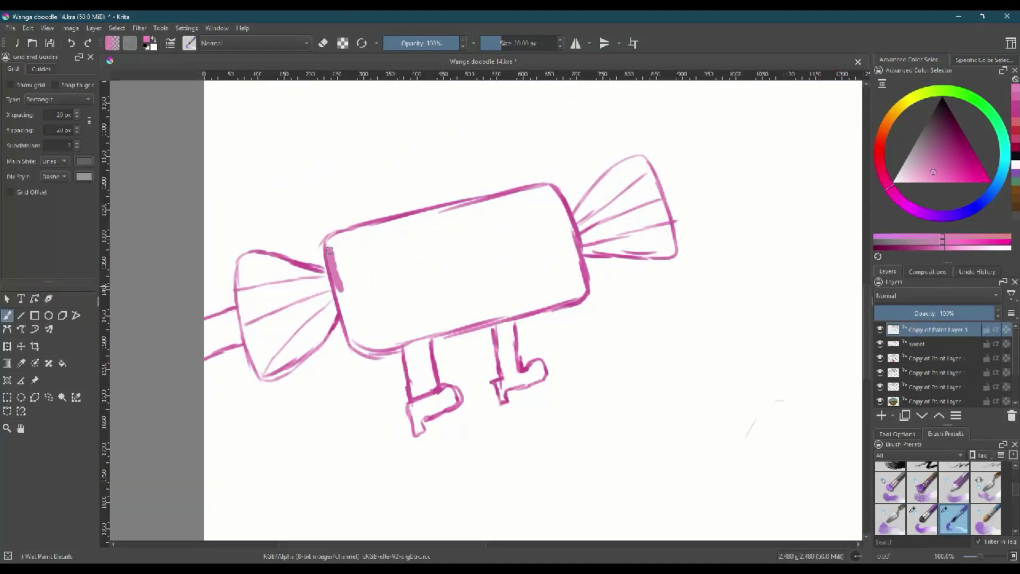
Duplicate the sweet layer twice and select the original sweet layer beneath the copies.
key("Page_Down")
key("ctrl+j")
key("ctrl+j")
key("Page_Down")
key("Page_Down")
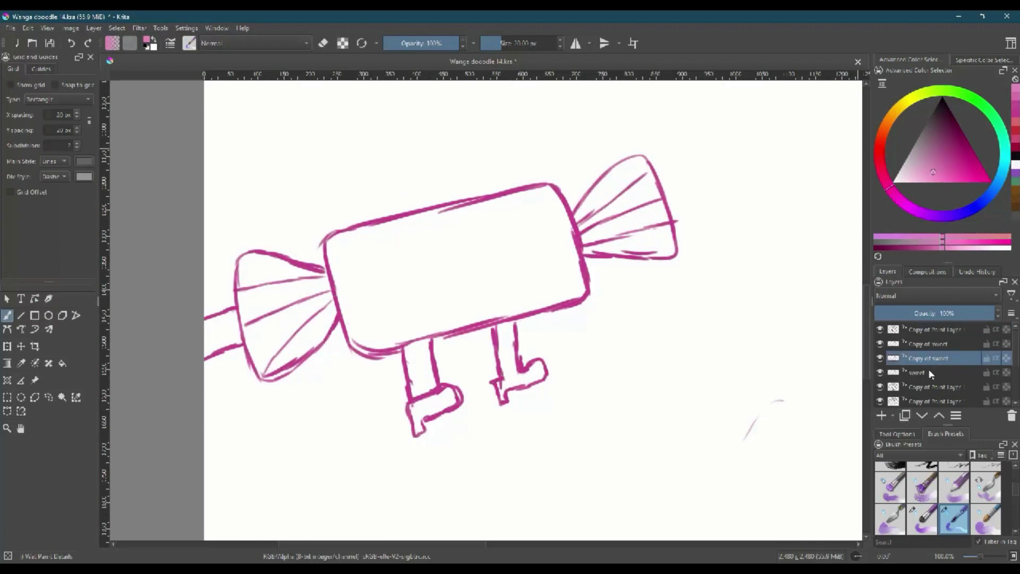
Fill the sweet's body, both wrapper ends and the legs above the boots with light pink.
mouse_move(398, 225)
left_mouse_down()
mouse_move(352, 241)
mouse_move(348, 310)
left_mouse_up()
mouse_move(467, 321)
left_mouse_down()
mouse_move(570, 245)
mouse_move(387, 231)
mouse_move(513, 198)
mouse_move(365, 244)
mouse_move(369, 321)
mouse_move(404, 245)
mouse_move(384, 283)
mouse_move(425, 232)
mouse_move(486, 229)
mouse_move(524, 209)
mouse_move(541, 267)
mouse_move(404, 334)
mouse_move(378, 307)
mouse_move(447, 309)
mouse_move(478, 286)
left_mouse_up()
key("ctrl+z")
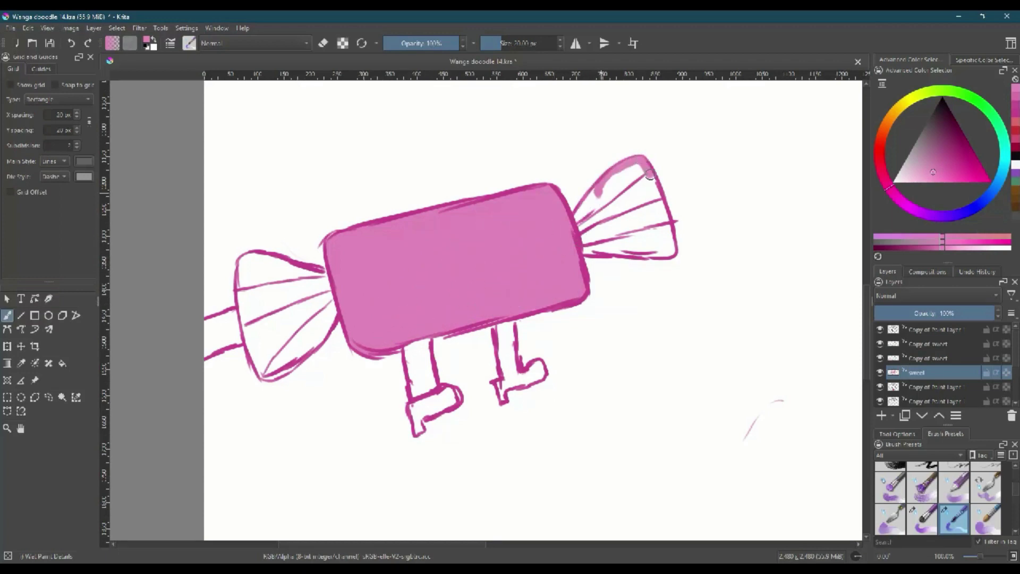
left_click_drag(586, 249, 659, 175)
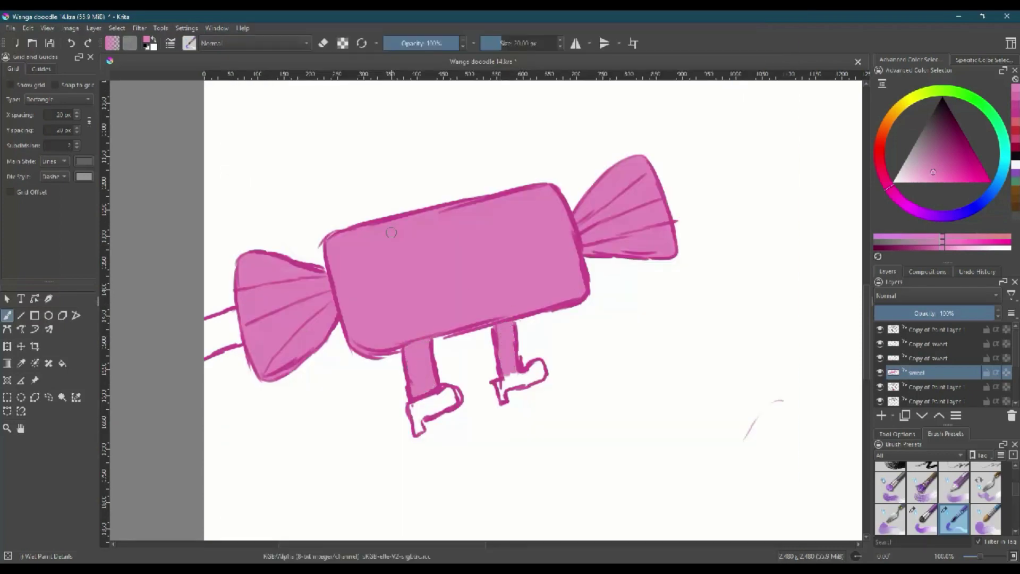
Paint a paler pink highlight inside the left and lower edges of the sweet's body.
right_click(490, 376)
left_click(508, 365)
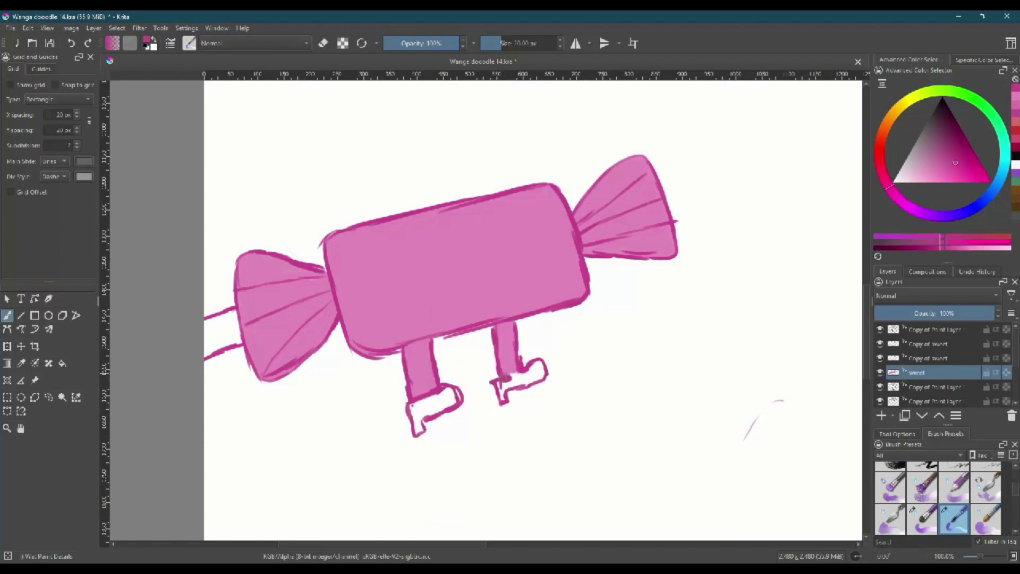
left_click(372, 255, "ctrl")
left_click_drag(344, 286, 359, 344)
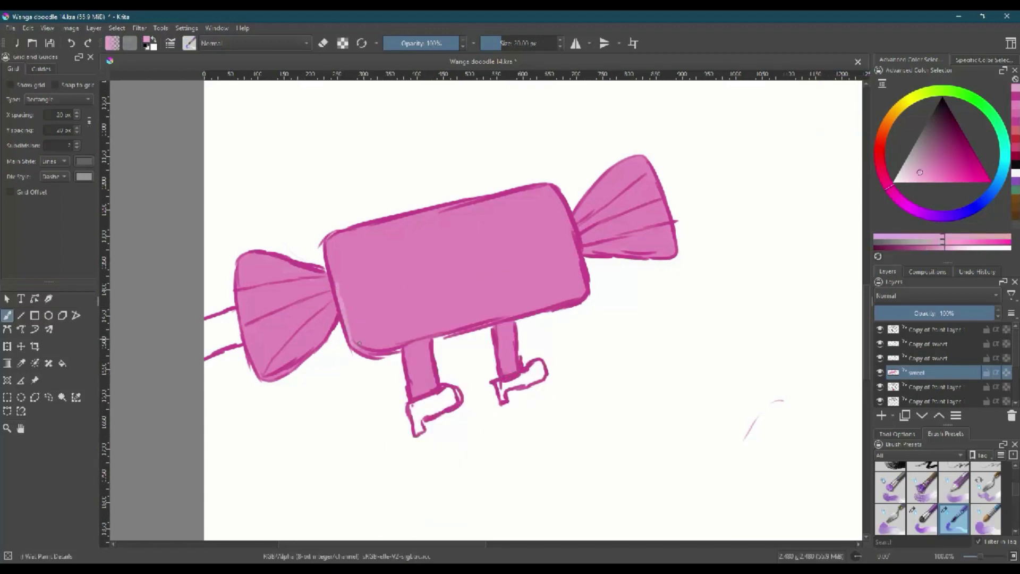
left_click(928, 173)
left_click_drag(340, 297, 478, 322)
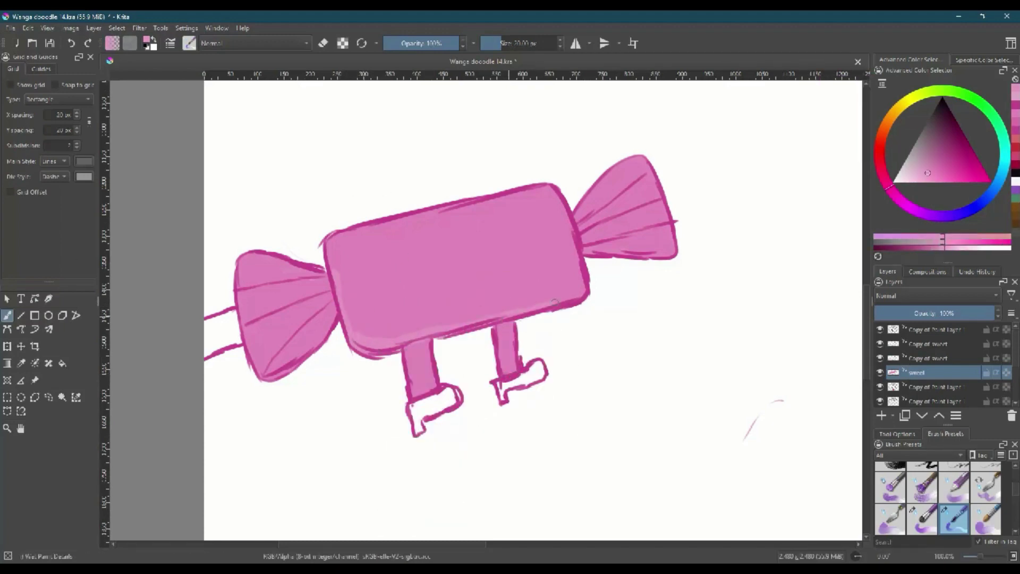
Highlight the left wrapper with pale pink, and shade the sweet's upper edge and both wrapper ends with a darker pink.
left_click_drag(246, 275, 250, 330)
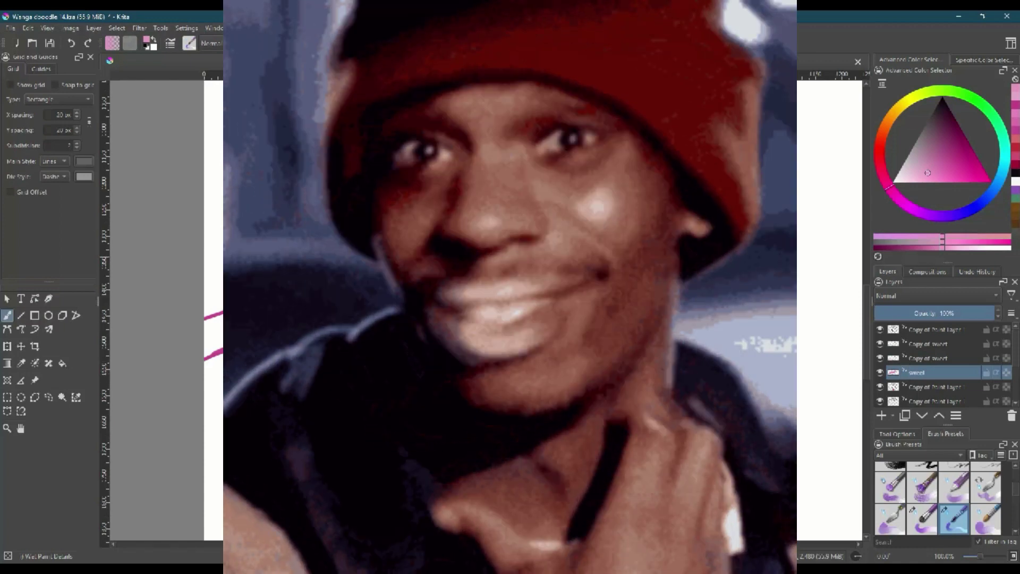
right_click(741, 242)
left_click(752, 245)
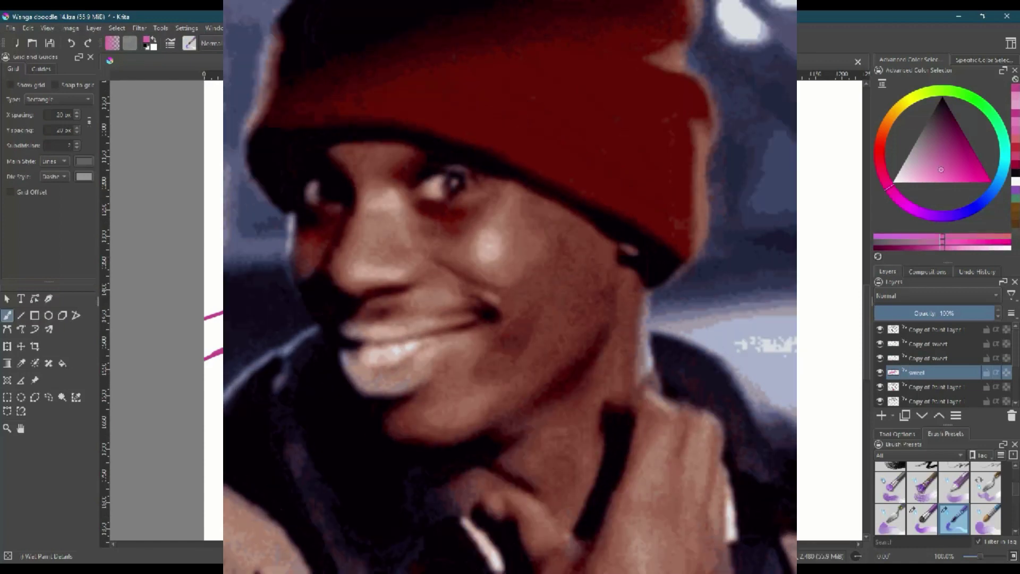
left_click_drag(372, 232, 505, 192)
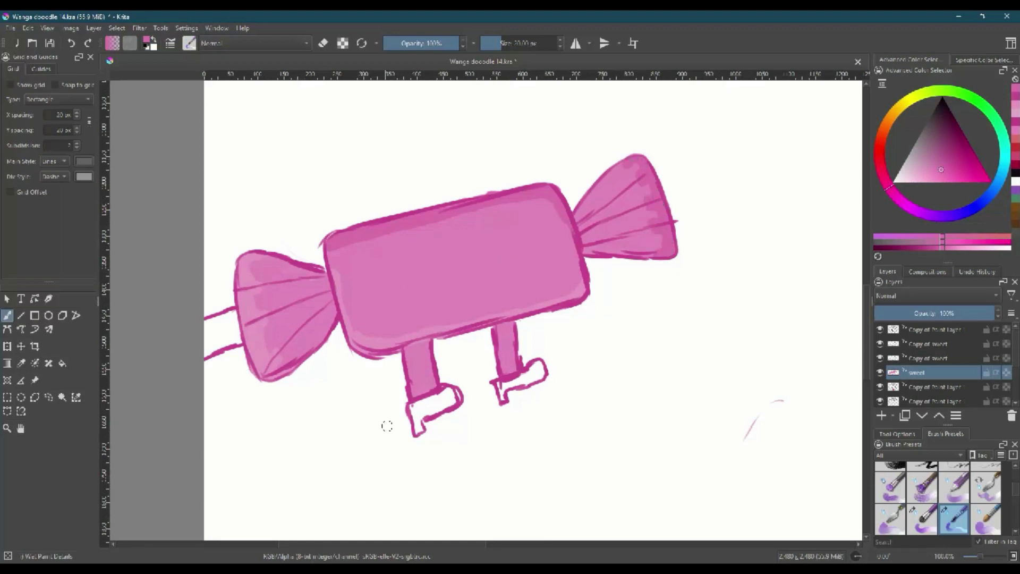
Fill both boots with hot pink and scatter pale pink dots over the sweet's body and legs.
left_click(983, 178)
left_click_drag(414, 425, 457, 396)
left_click_drag(496, 384, 503, 396)
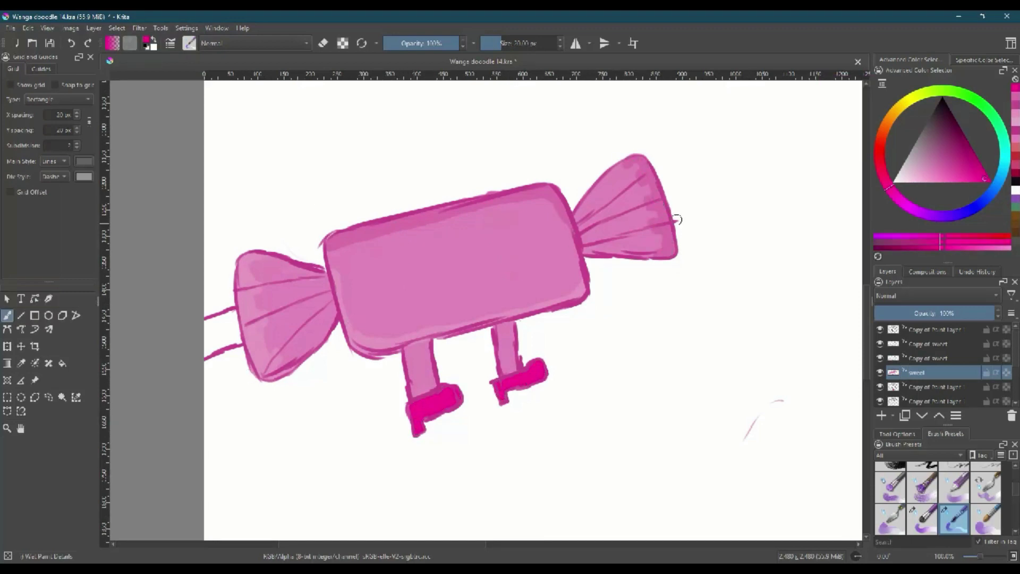
left_click(924, 176)
left_click(372, 260)
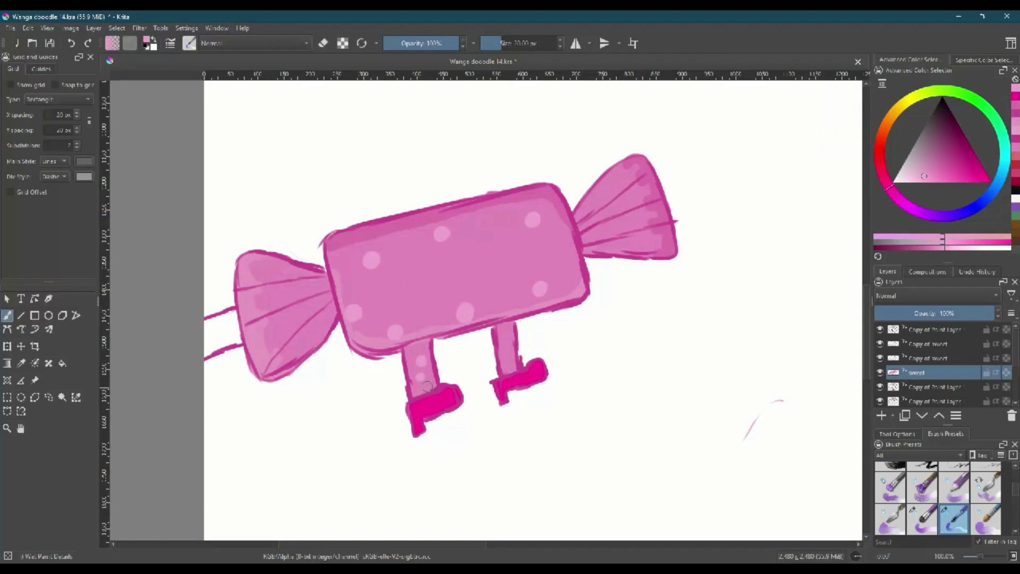
Choose a reddish pink and a 6 px brush, and outline two round eyes on the sweet's body.
left_click(954, 140)
left_click_drag(881, 163, 880, 170)
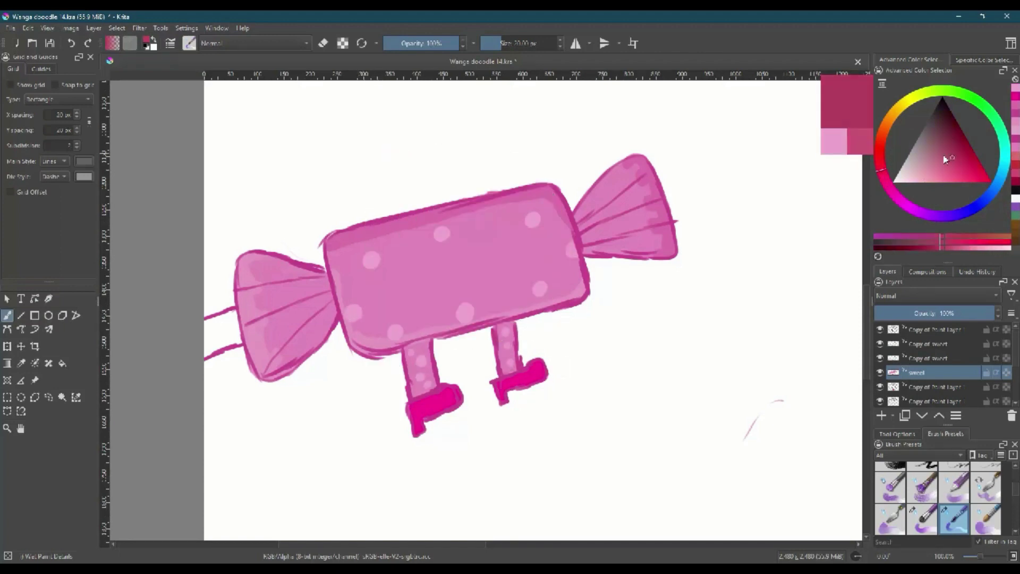
left_click(952, 167)
key("bracketleft")
key("bracketleft")
key("bracketleft")
key("bracketleft")
left_click_drag(396, 272, 395, 273)
left_click_drag(508, 248, 493, 261)
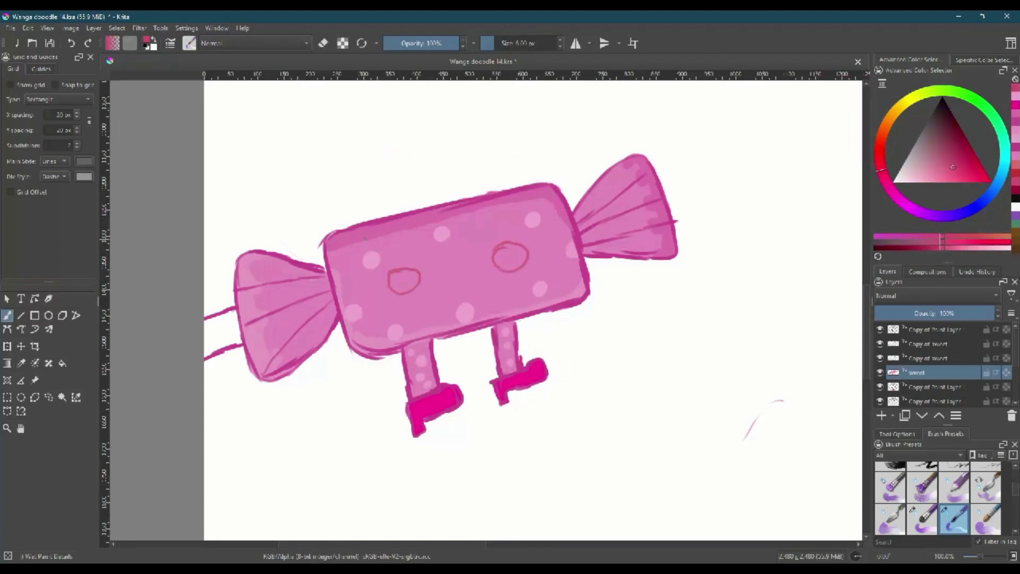
Fill both of the sweet's eyes with reddish pink and draw a curved smile between them.
key("plus")
key("plus")
key("plus")
mouse_move(358, 263)
left_mouse_down()
mouse_move(472, 224)
mouse_move(415, 264)
left_mouse_up()
mouse_move(228, 204)
left_mouse_down()
mouse_move(276, 234)
mouse_move(277, 188)
left_mouse_up()
mouse_move(540, 199)
left_mouse_down()
mouse_move(580, 180)
mouse_move(524, 149)
mouse_move(593, 139)
mouse_move(542, 155)
mouse_move(567, 158)
mouse_move(557, 124)
left_mouse_up()
Paint two white highlights in each of the sweet's eyes and add more pale pink dots around its face.
left_click(895, 184)
left_click(231, 215)
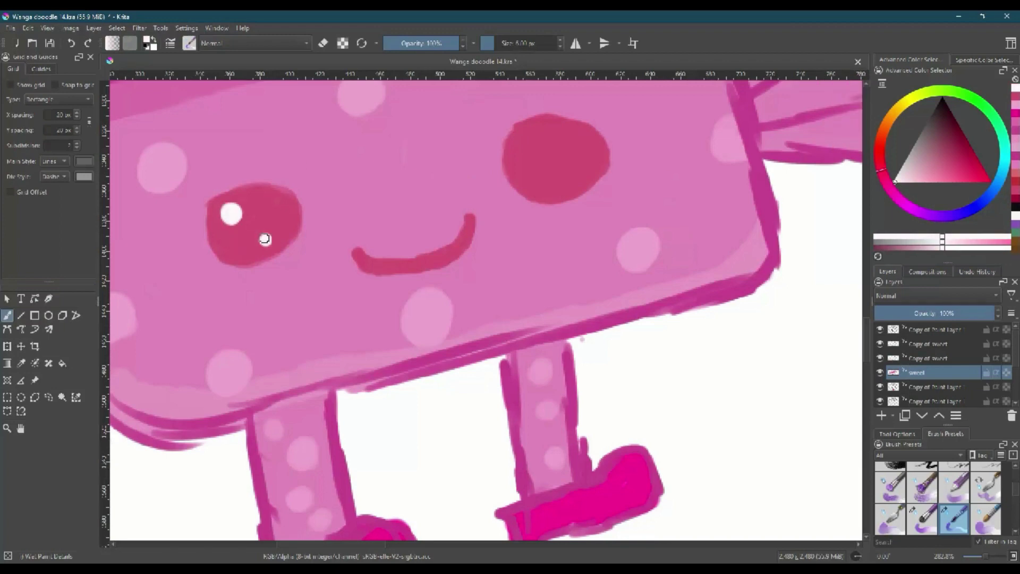
left_click(264, 238)
left_click(532, 139)
left_click(573, 176)
key("minus")
key("minus")
right_click(340, 283)
left_click(346, 331)
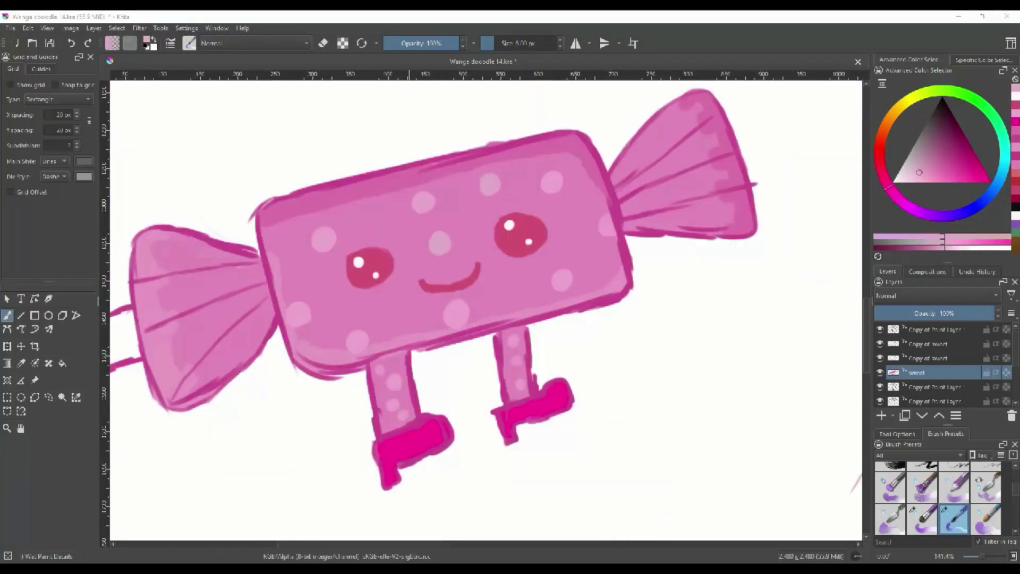
On the boba layer, draw a cup with dome lid, rim, straw and tapered body in black using a 15 px brush.
left_click_drag(595, 329, 282, 323)
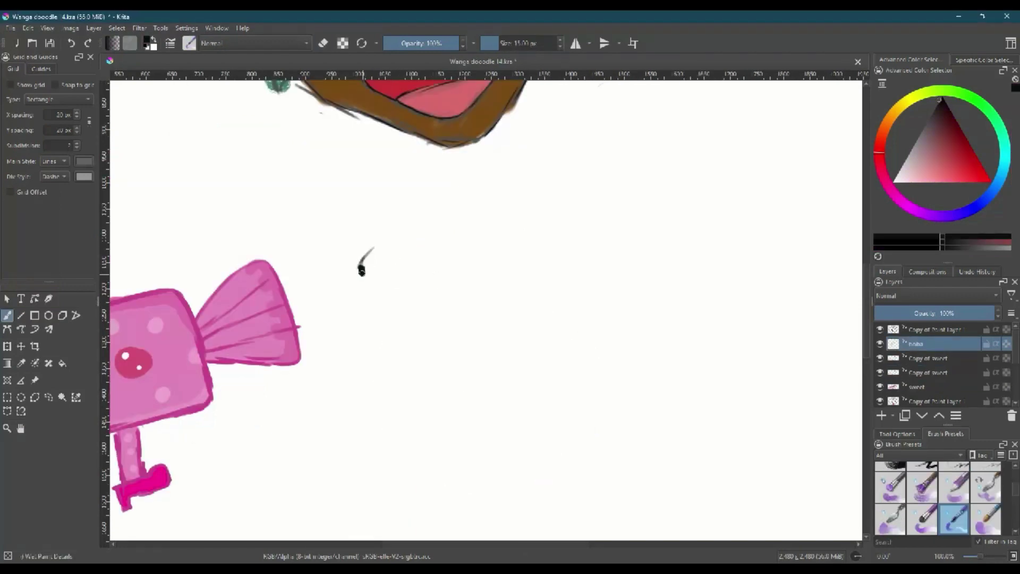
left_click_drag(361, 271, 541, 268)
left_click_drag(362, 266, 333, 312)
left_click_drag(437, 227, 448, 184)
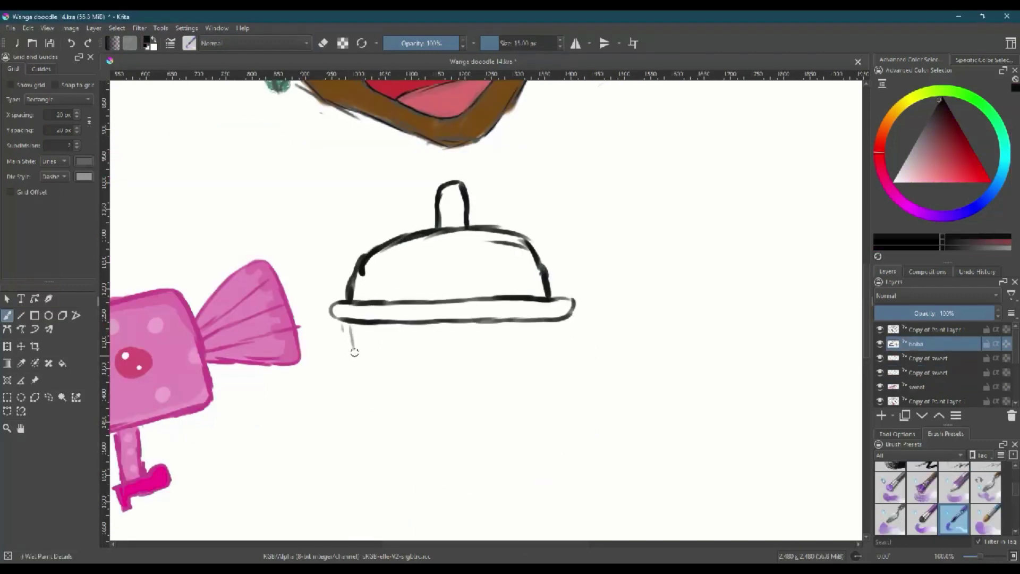
mouse_move(354, 352)
left_mouse_down()
mouse_move(390, 418)
mouse_move(491, 412)
mouse_move(523, 202)
left_mouse_up()
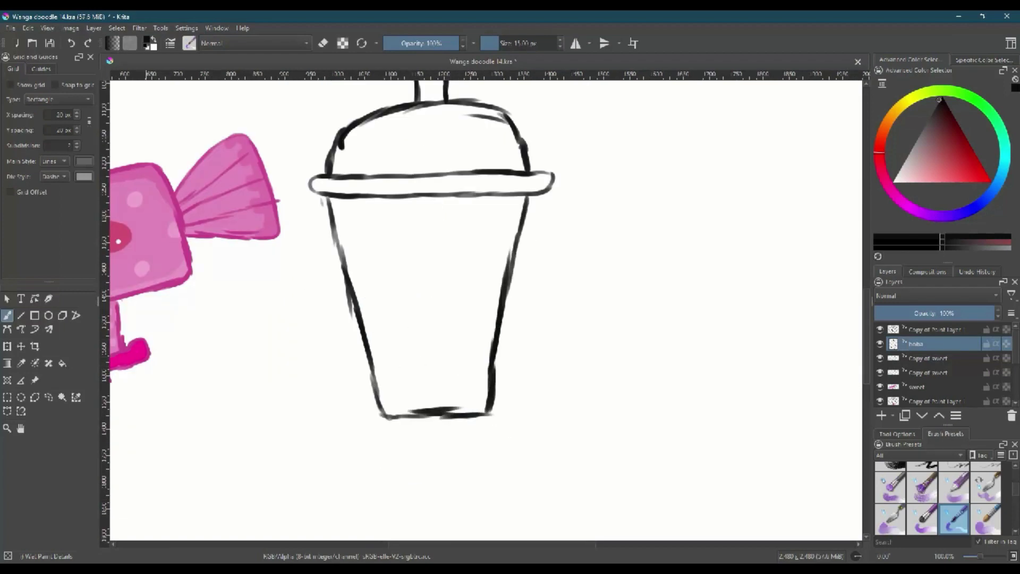
Select the Copy of Paint Layer 1 layer and draw pale pink blush lines on the character's cheeks.
left_click(935, 361)
scroll(486, 311, "up", 8)
right_click(635, 399)
left_click(633, 399)
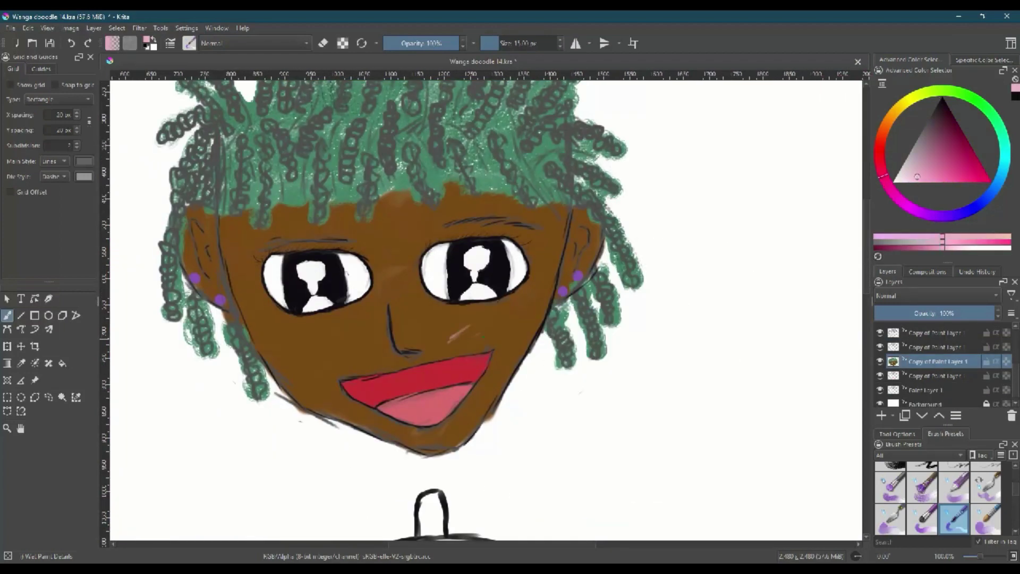
Erase the stray pink lines beside the sweet's left wrapper with a 25 px eraser.
scroll(762, 400, "down", 8)
scroll(576, 373, "left", 8)
key("ctrl+z")
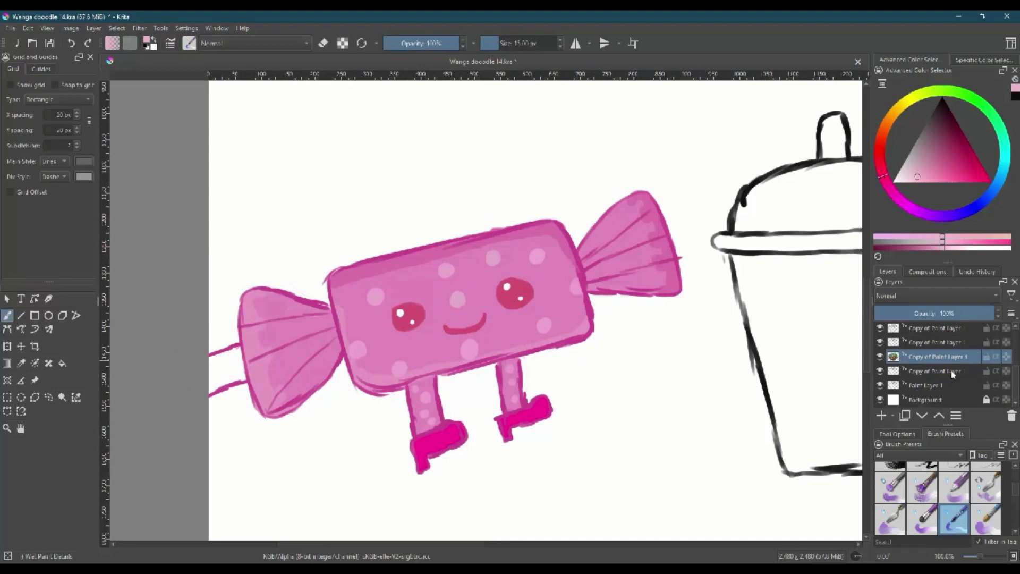
right_click(270, 398)
left_click(270, 314)
key("ctrl+z")
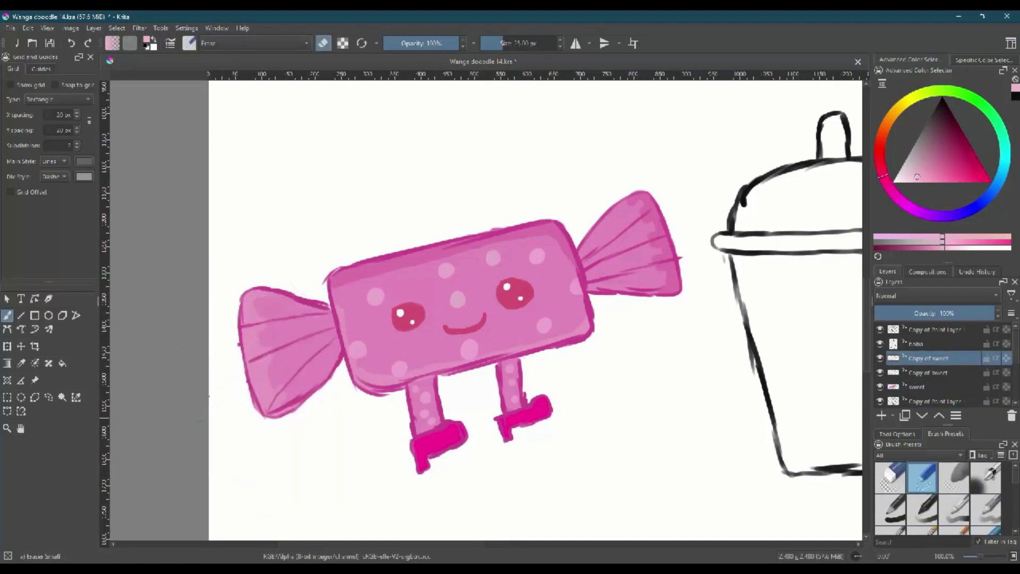
Choose a light peach colour, duplicate the boba layer twice and return to the 15 px paint brush.
scroll(519, 341, "right", 8)
scroll(519, 342, "up", 2)
left_click(891, 121)
key("ctrl+z")
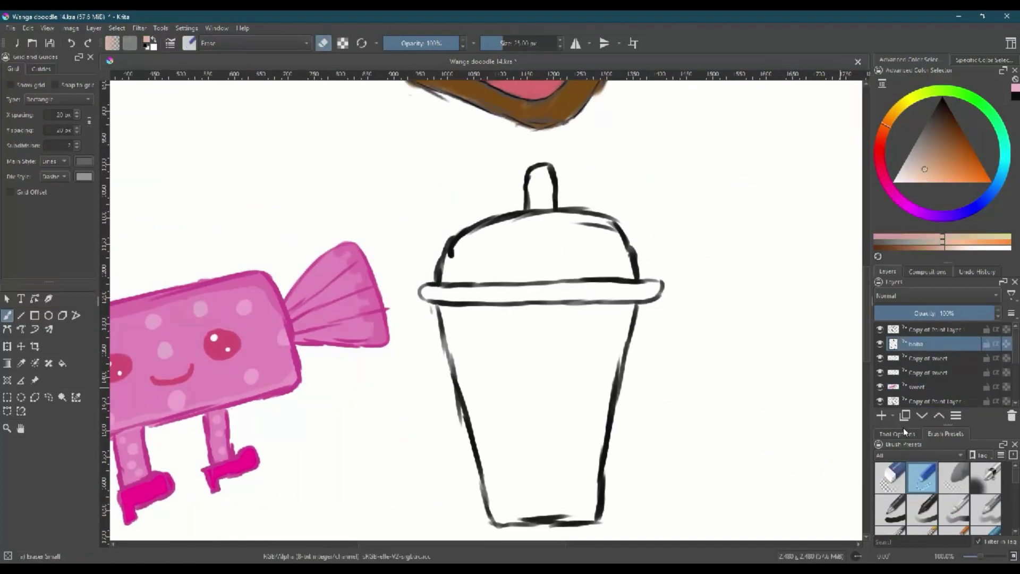
right_click(498, 356)
left_click(401, 324)
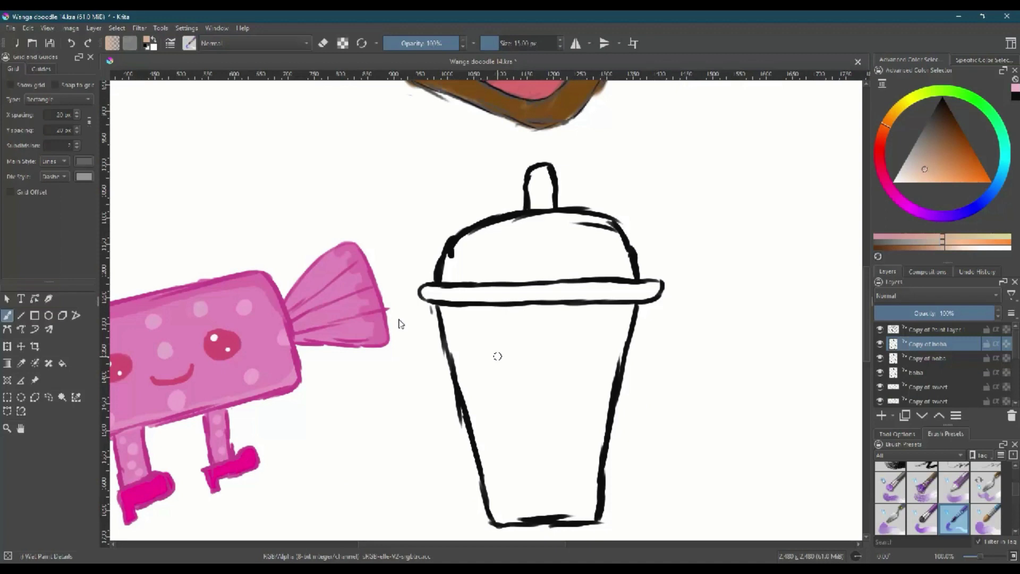
Select the original boba layer and fill the lid, rim and upper cup with light peach using a 30 px brush.
key("]")
left_click_drag(460, 264, 468, 250)
key("Page_Down")
key("Page_Down")
mouse_move(452, 287)
left_mouse_down()
mouse_move(530, 229)
mouse_move(661, 286)
left_mouse_up()
mouse_move(460, 370)
left_mouse_down()
mouse_move(620, 316)
mouse_move(498, 356)
mouse_move(455, 347)
mouse_move(491, 316)
mouse_move(586, 307)
mouse_move(530, 370)
mouse_move(614, 378)
left_mouse_up()
Draw a wavy brown liquid line across the cup and fill the area below it with medium brown.
key("k")
left_click(931, 156)
scroll(452, 298, "up", 1)
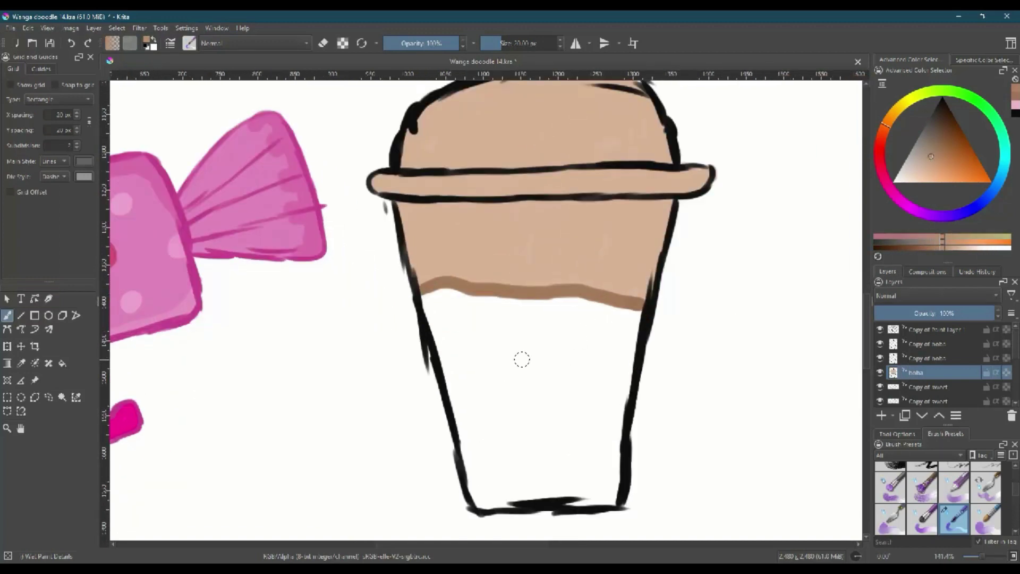
mouse_move(521, 358)
left_mouse_down()
mouse_move(553, 305)
mouse_move(612, 315)
mouse_move(447, 302)
mouse_move(460, 390)
mouse_move(483, 433)
mouse_move(582, 325)
mouse_move(601, 467)
mouse_move(608, 446)
mouse_move(542, 428)
mouse_move(475, 484)
mouse_move(606, 351)
left_mouse_up()
Dab darker brown tapioca pearls across the bottom of the cup and shade them.
left_click(495, 478)
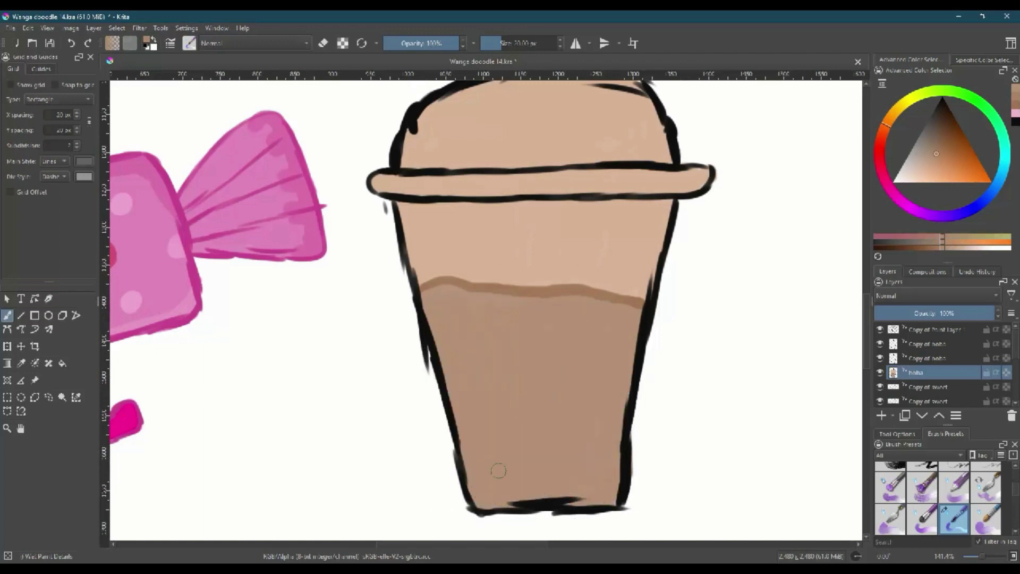
left_click(472, 428)
left_click(518, 453)
left_click(541, 408)
left_click(574, 430)
left_click(602, 461)
left_click(600, 399)
left_click(504, 405)
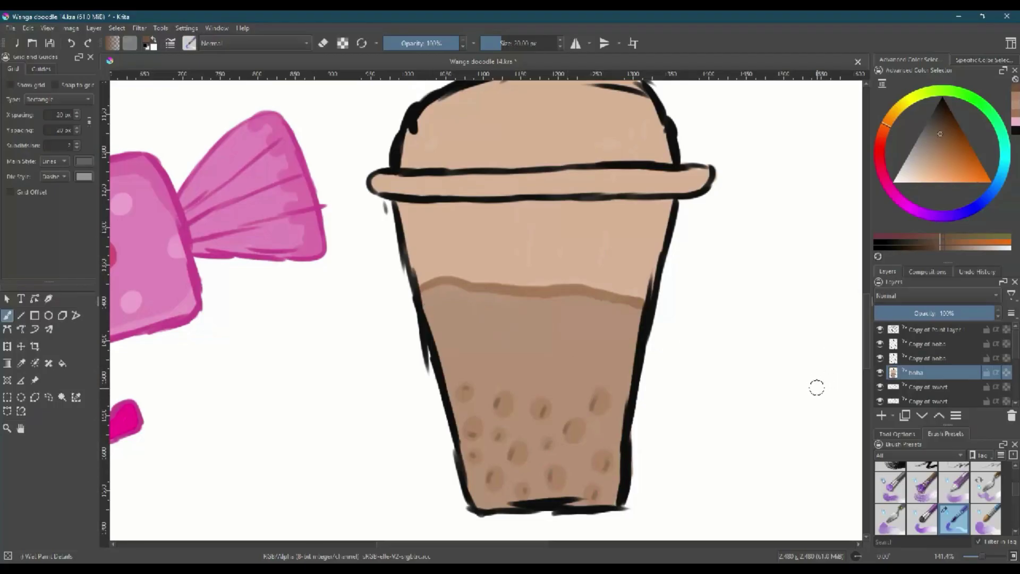
Sample the cup's fill colours and extend the brown liquid upwards over the wavy line towards the rim.
left_click(565, 369, "ctrl")
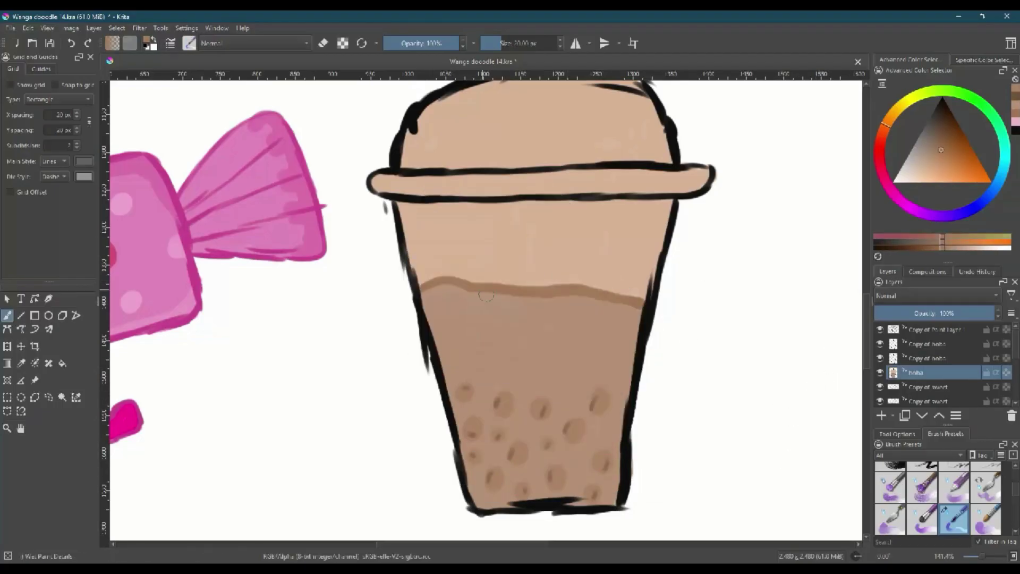
left_click(449, 257, "ctrl")
left_click(574, 321, "ctrl")
left_click(444, 288)
mouse_move(444, 287)
left_mouse_down()
mouse_move(590, 274)
mouse_move(417, 241)
mouse_move(656, 236)
left_mouse_up()
Paint two round black eyes and a puckered mouth on the brown part of the cup.
right_click(546, 274)
right_click(513, 342)
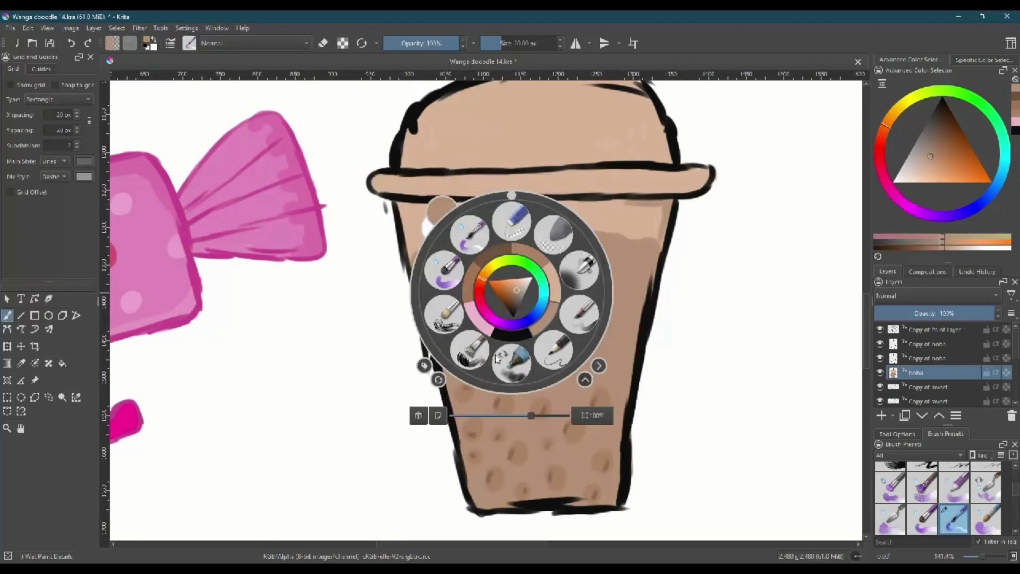
left_click(513, 388)
left_click(472, 289)
Switch to white and dab a small highlight in each of the cup's eyes.
right_click(428, 300)
left_click(457, 329)
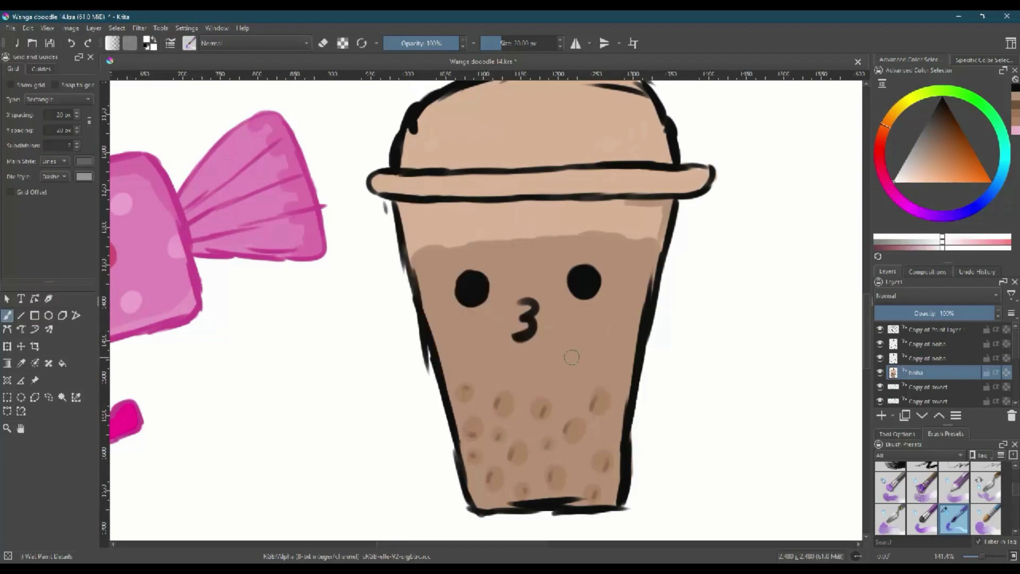
left_click(466, 282)
left_click(590, 276)
Choose a soft pink and paint blush marks beneath the cup's eyes, replacing the first strokes with ovals.
right_click(438, 397)
left_click(885, 178)
left_click(939, 163)
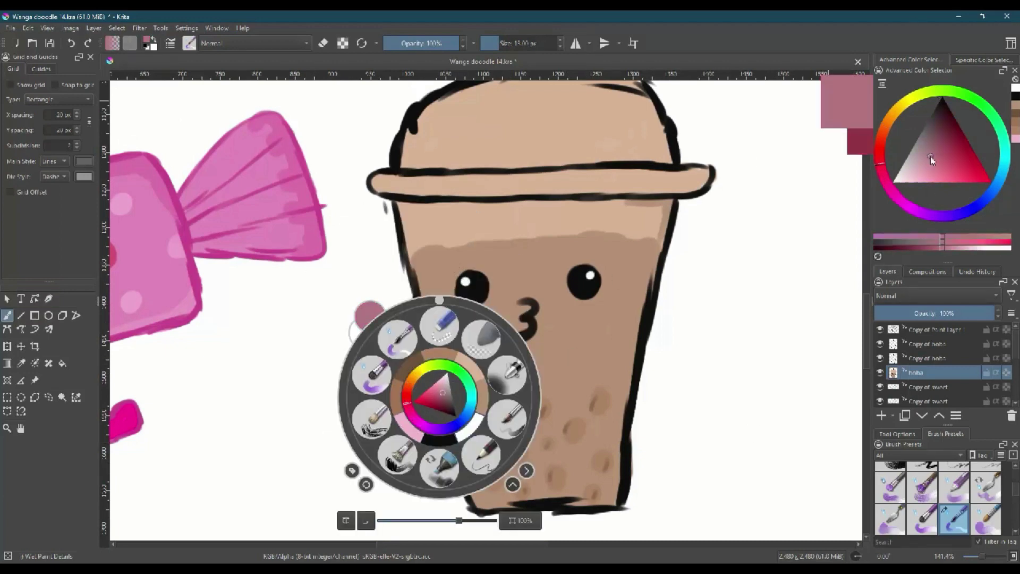
left_click_drag(930, 156, 925, 180)
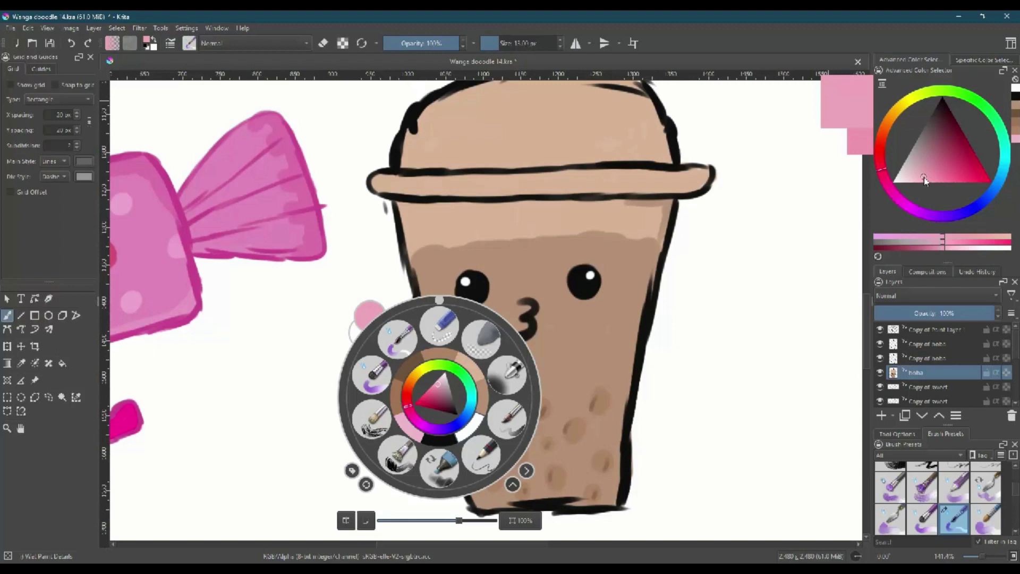
right_click(445, 352)
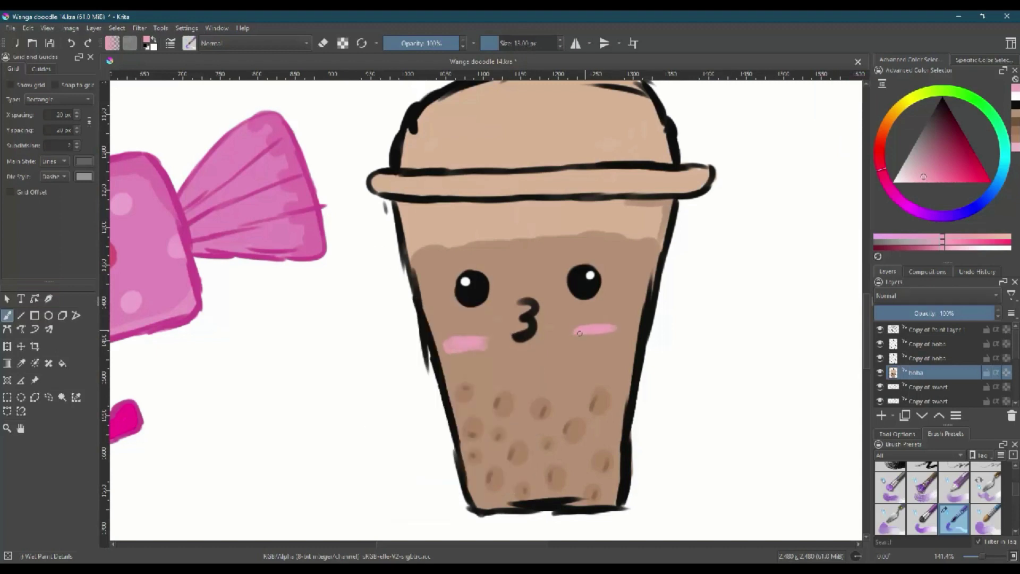
key("ctrl+z")
key("ctrl+z")
Fill the straw with hot pink and paint its opening a darker pink with a black edge.
scroll(485, 406, "up", 5)
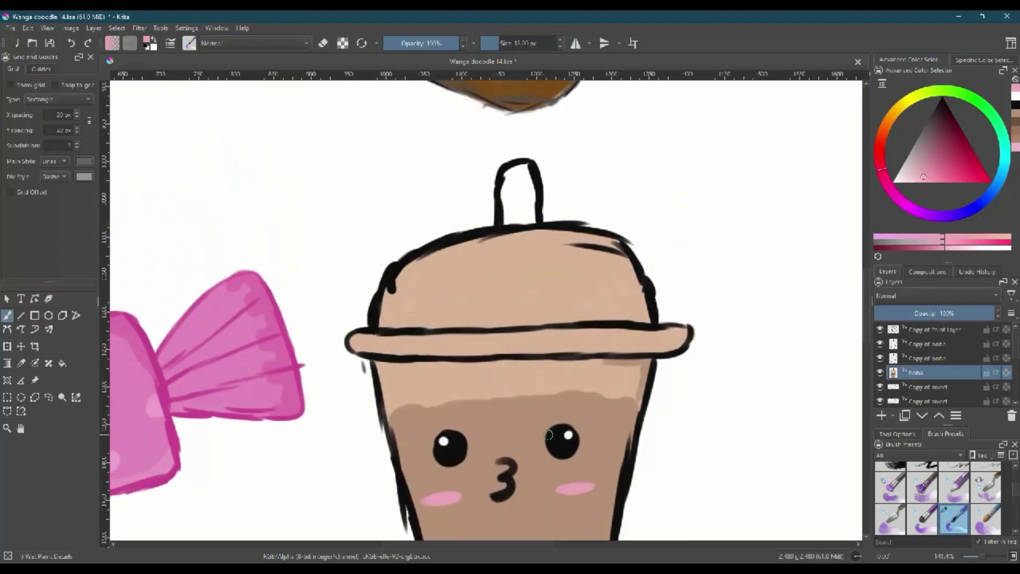
left_click_drag(508, 202, 506, 175)
left_click_drag(524, 222, 509, 201)
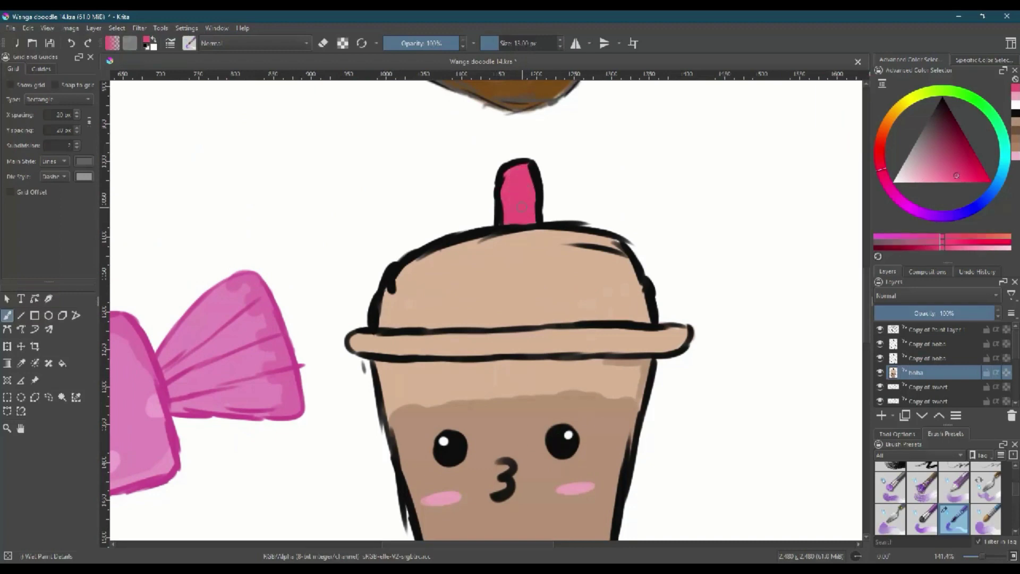
left_click(957, 165)
Choose bright magenta and paint four small hearts around the cup's lid.
key("minus")
key("minus")
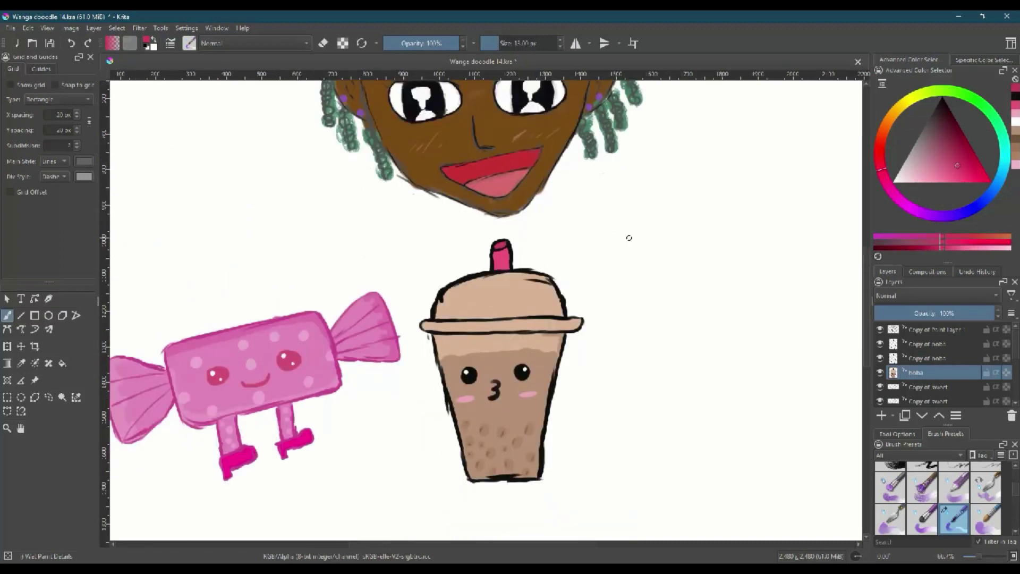
right_click(630, 242)
left_click(885, 125)
left_click_drag(945, 141, 951, 176)
left_click(902, 202)
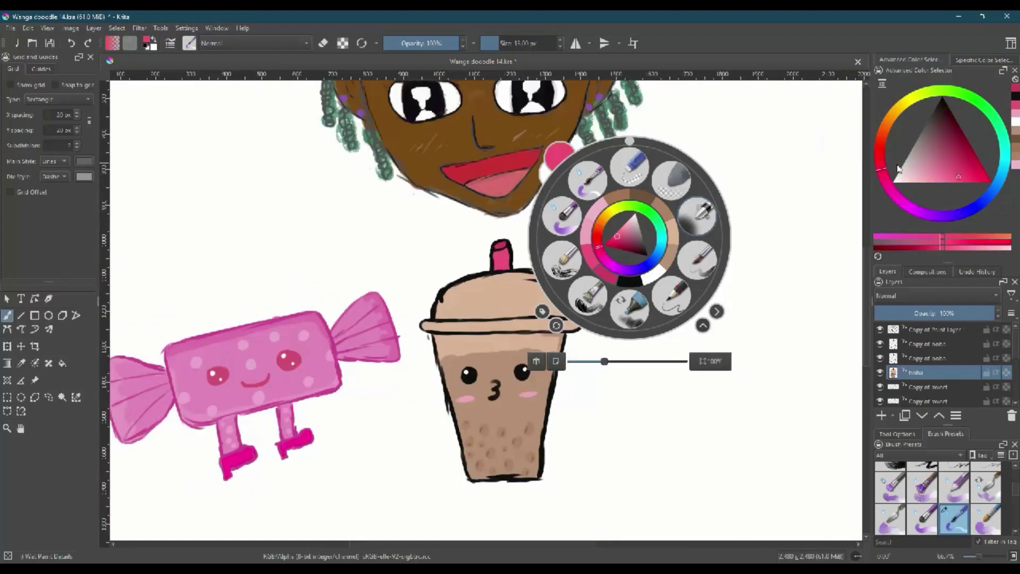
key("plus")
key("plus")
left_click_drag(404, 211, 404, 227)
left_click_drag(655, 196, 667, 189)
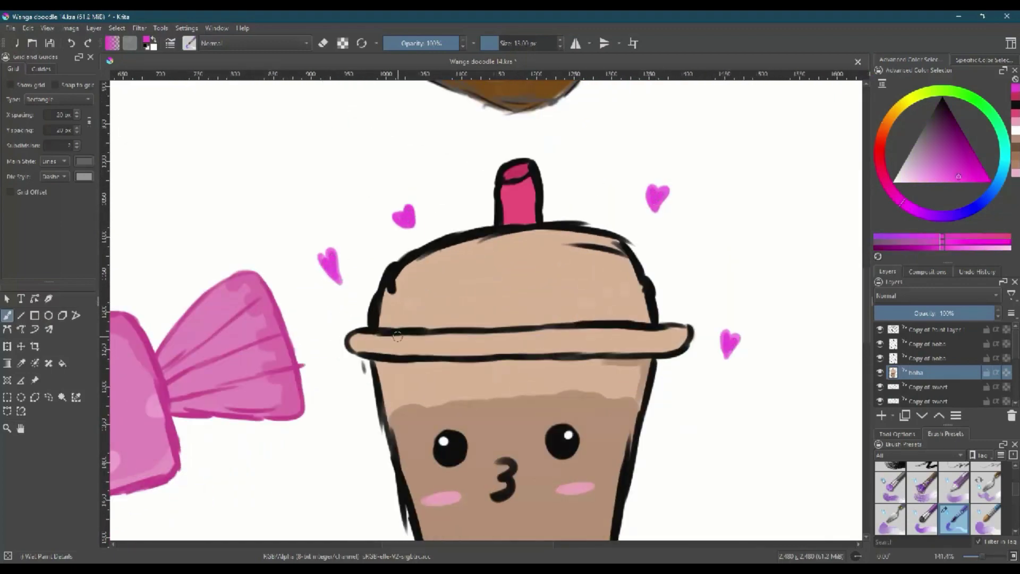
Try to outline the leftmost heart in black with a 5 px brush.
key("d")
key("bracketleft")
key("bracketleft")
key("bracketleft")
key("plus")
key("plus")
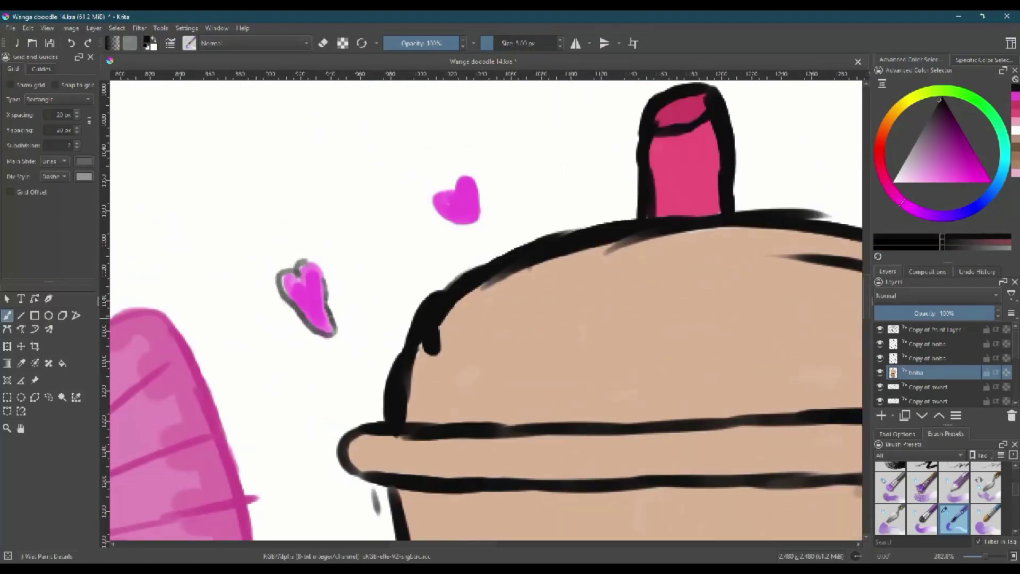
Undo the heart's outline and try thinner black outlines with 1 px and 2 px brush sizes.
key("minus")
key("minus")
key("bracketleft")
key("bracketleft")
key("plus")
key("plus")
key("plus")
key("plus")
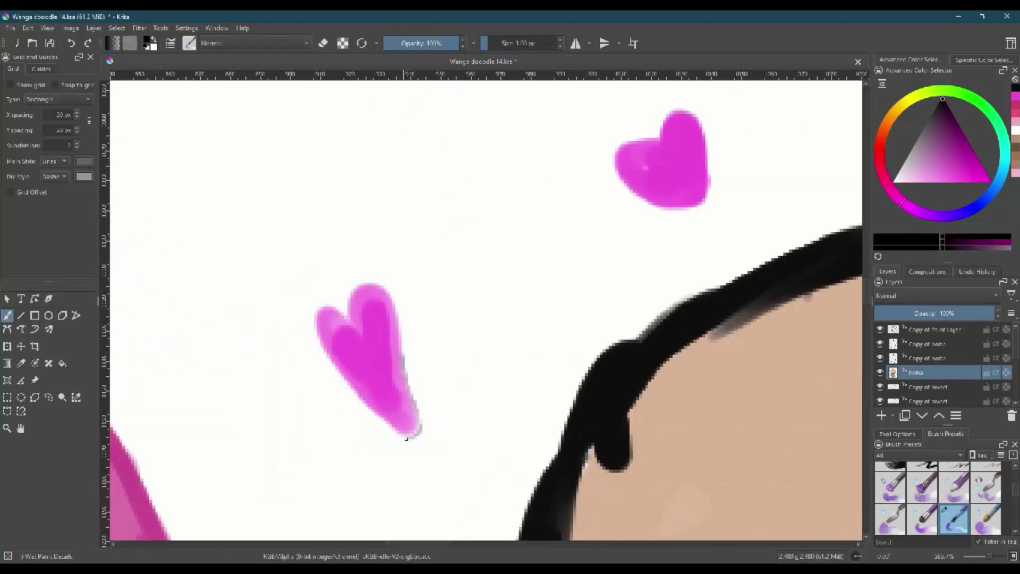
left_click(406, 439)
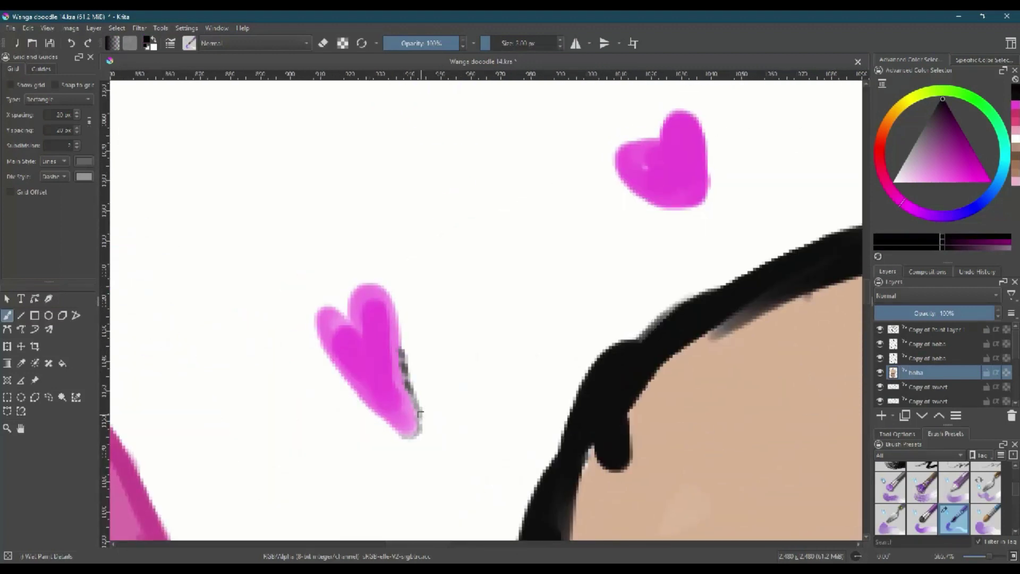
key("minus")
key("minus")
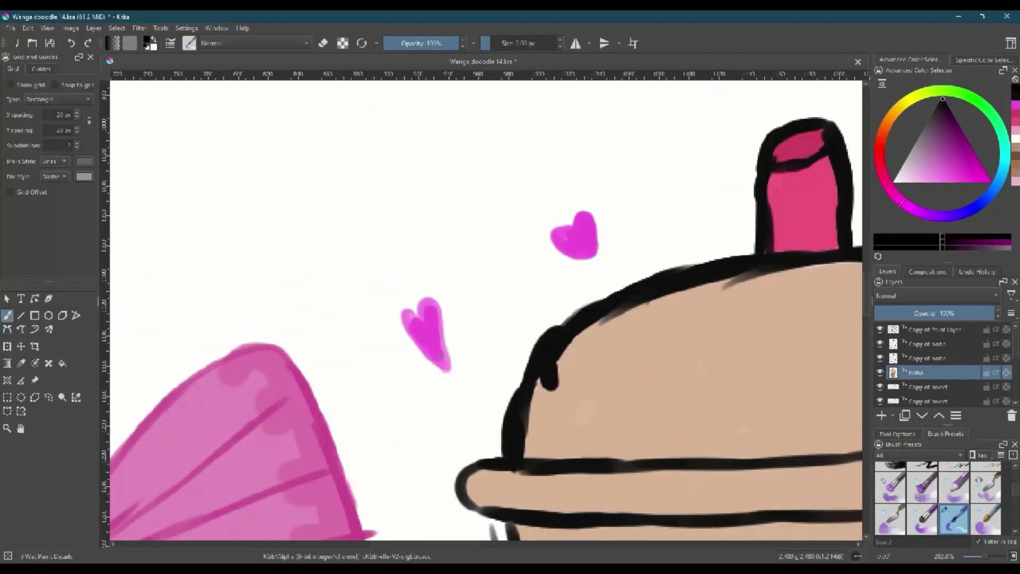
Add a layer named noods and sketch a tilted noodle bowl with a face, arms and legs beside the boba cup.
key("minus")
key("minus")
key("minus")
key("minus")
key("minus")
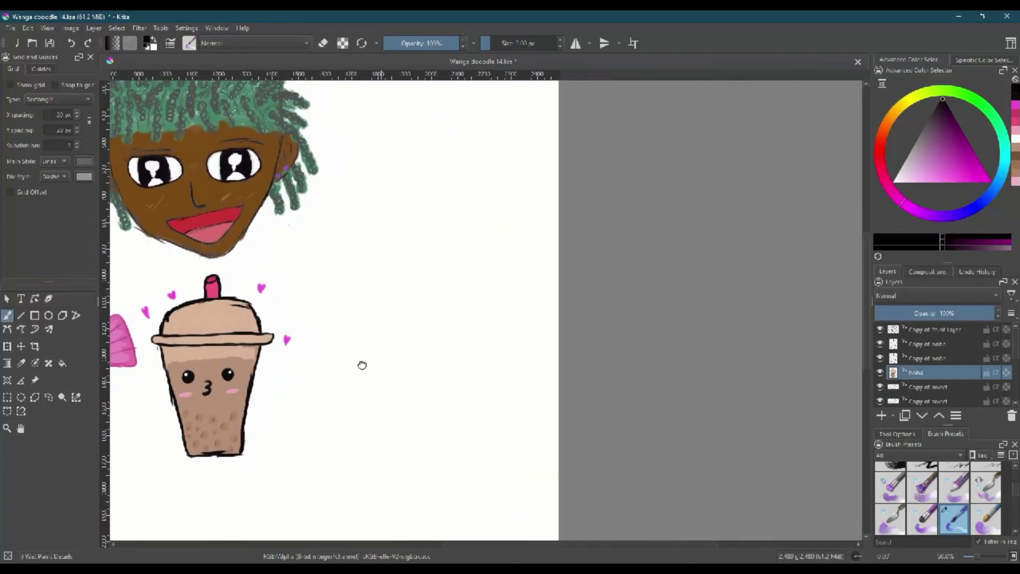
key("Return")
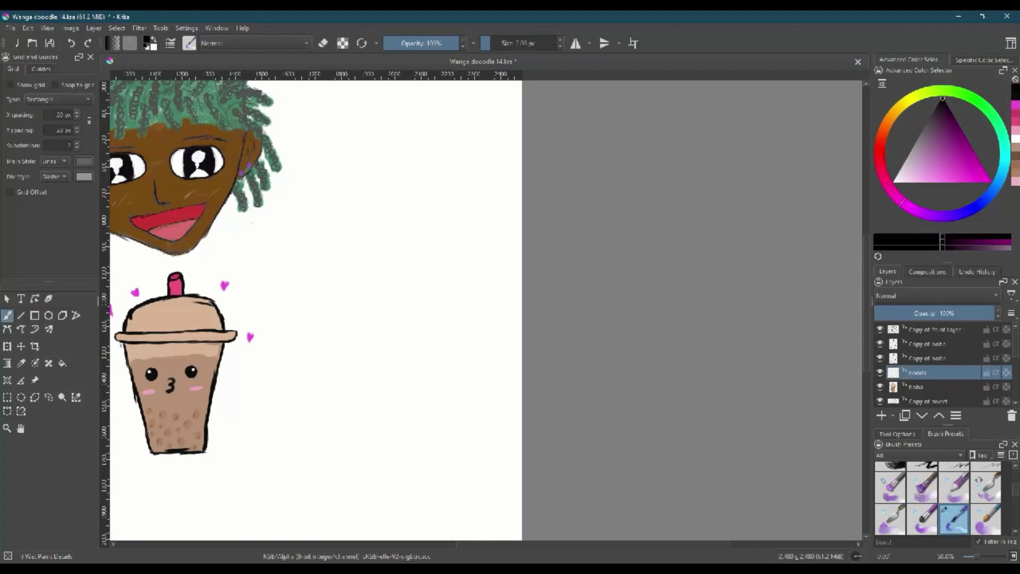
right_click(289, 228)
left_click_drag(459, 343, 541, 317)
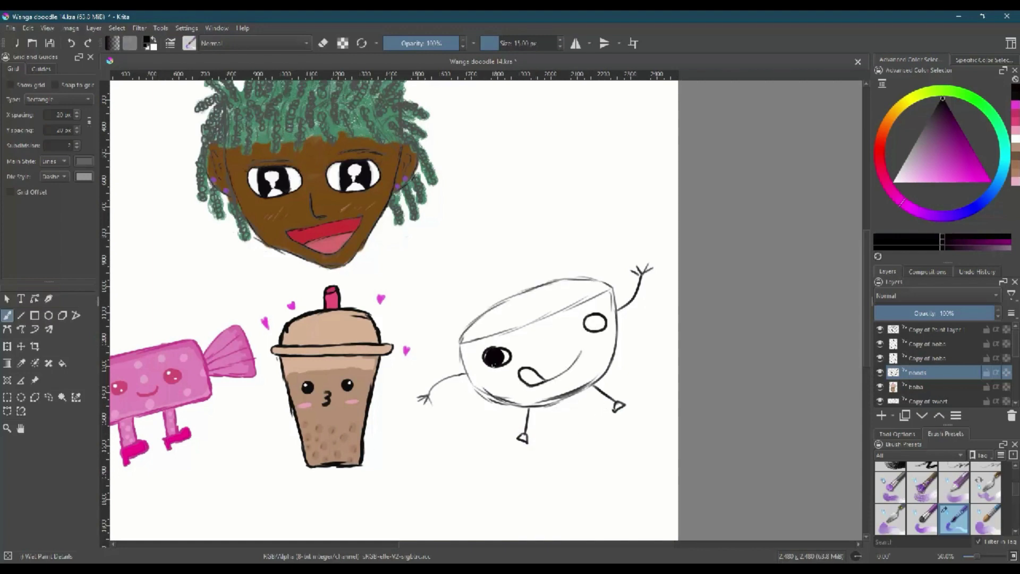
Duplicate the noods layer twice and fill the bowl with very pale lilac on the original layer.
left_click(905, 415)
left_click(905, 415)
right_click(565, 369)
key("1")
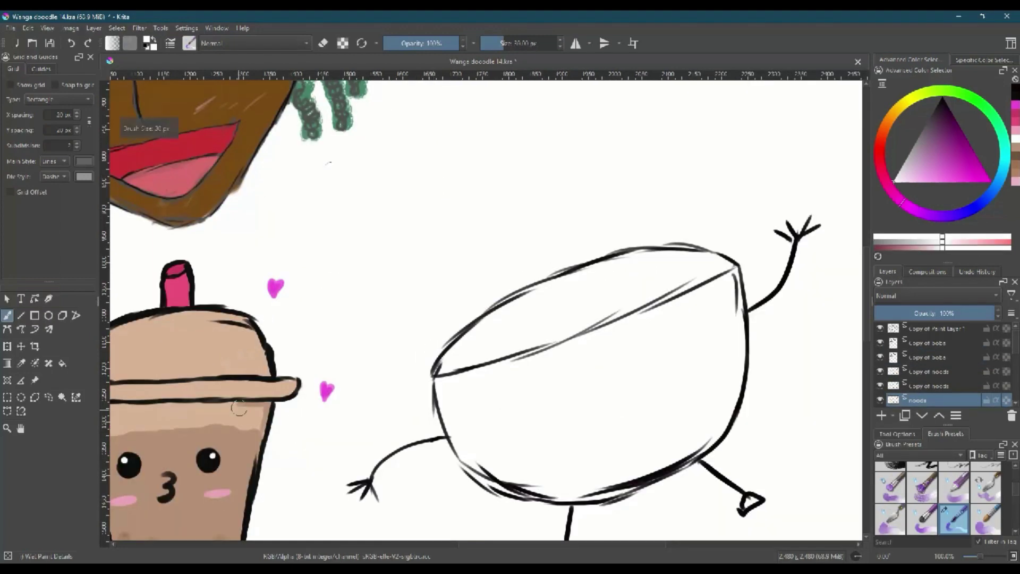
right_click(547, 371)
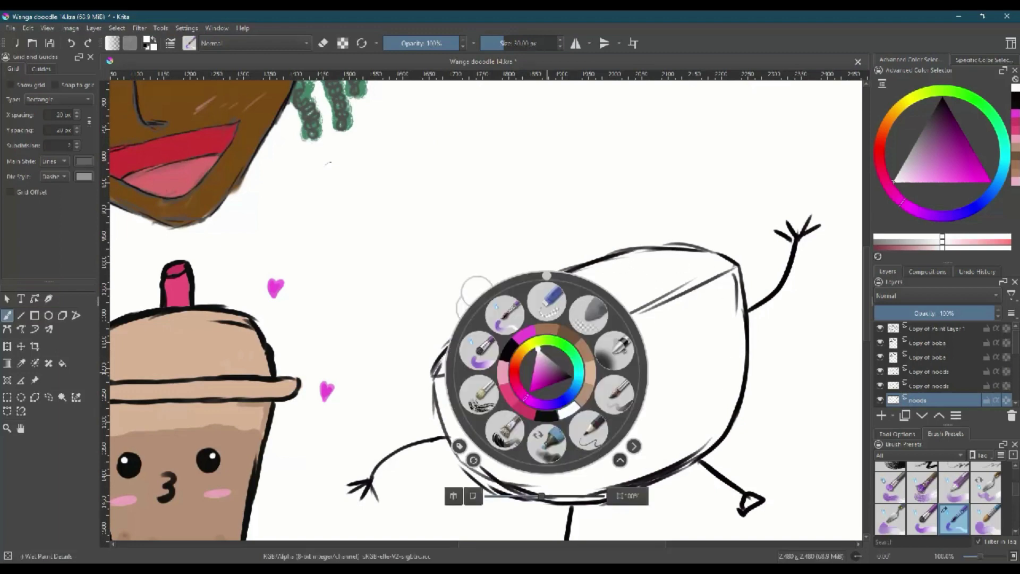
left_click(537, 362)
mouse_move(500, 336)
left_mouse_down()
mouse_move(477, 350)
mouse_move(728, 279)
mouse_move(712, 412)
mouse_move(467, 452)
mouse_move(694, 428)
mouse_move(544, 392)
mouse_move(604, 417)
left_mouse_up()
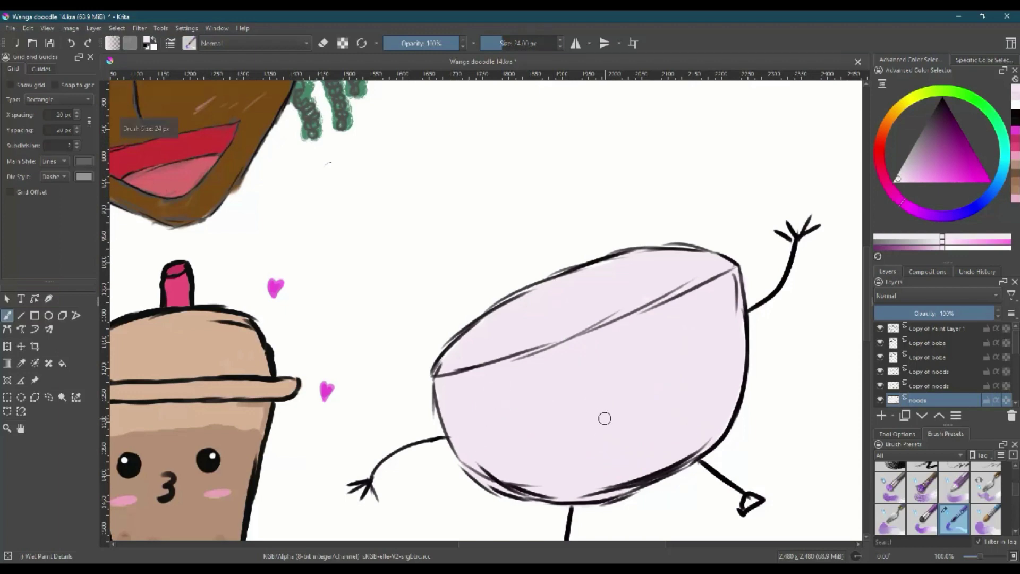
Choose a pale yellow and paint noodles filling the bowl's opening, with strands hanging over both ends of the rim.
scroll(538, 425, "down", 3)
key("bracketleft")
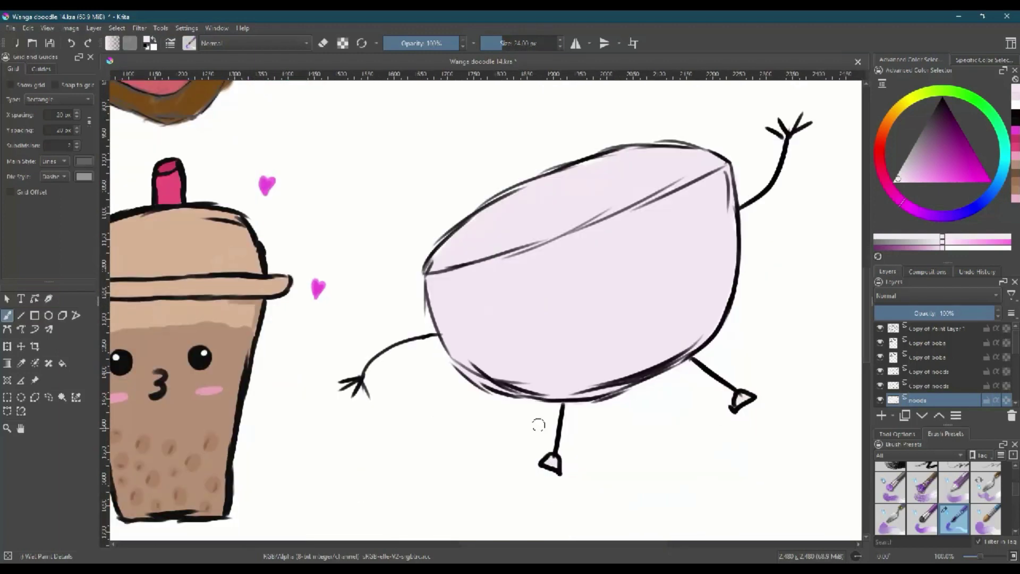
right_click(376, 342)
left_click(900, 104)
left_click(935, 179)
right_click(398, 193)
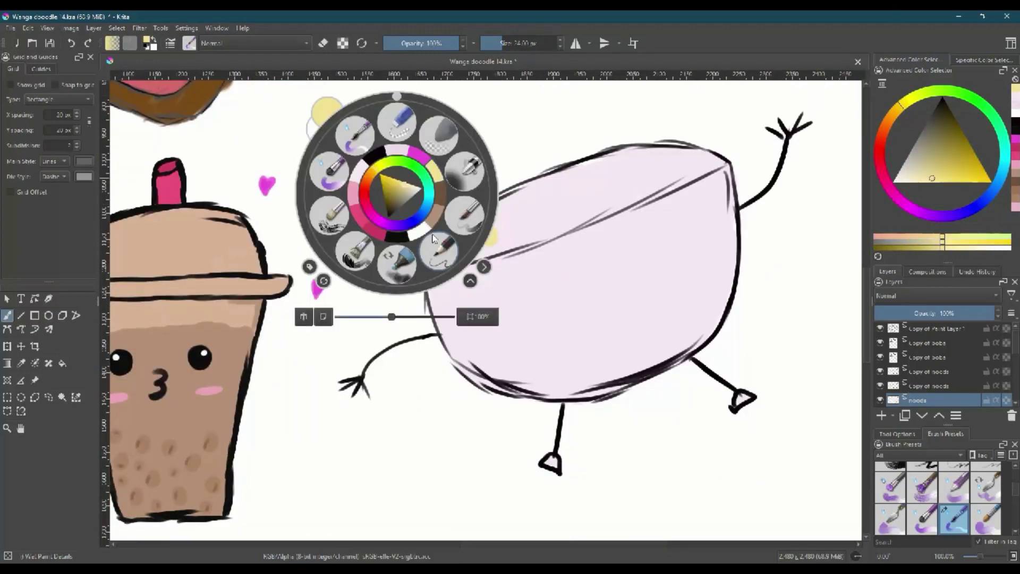
left_click(454, 255)
mouse_move(462, 249)
left_mouse_down()
mouse_move(481, 234)
mouse_move(486, 242)
left_mouse_up()
mouse_move(494, 204)
left_mouse_down()
mouse_move(531, 223)
mouse_move(681, 175)
mouse_move(654, 159)
left_mouse_up()
left_click_drag(712, 184, 718, 213)
left_click_drag(439, 277, 441, 298)
left_click_drag(532, 223, 648, 159)
Paint darker yellow strands over the noodles and touch up the bowl's upper outline in black.
left_click(929, 160)
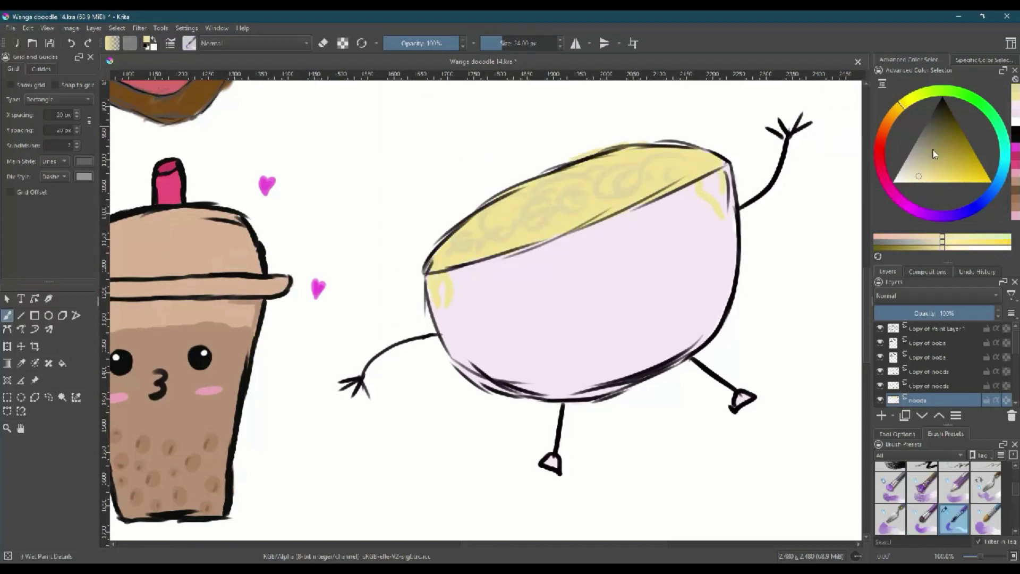
left_click_drag(510, 234, 622, 181)
mouse_move(436, 266)
left_mouse_down()
mouse_move(608, 211)
mouse_move(608, 162)
left_mouse_up()
key("d")
left_click_drag(707, 170, 736, 207)
right_click(740, 193)
left_click(771, 122)
Paint two round black eyes and a curved smile on the bowl with the wet paint details brush.
right_click(423, 397)
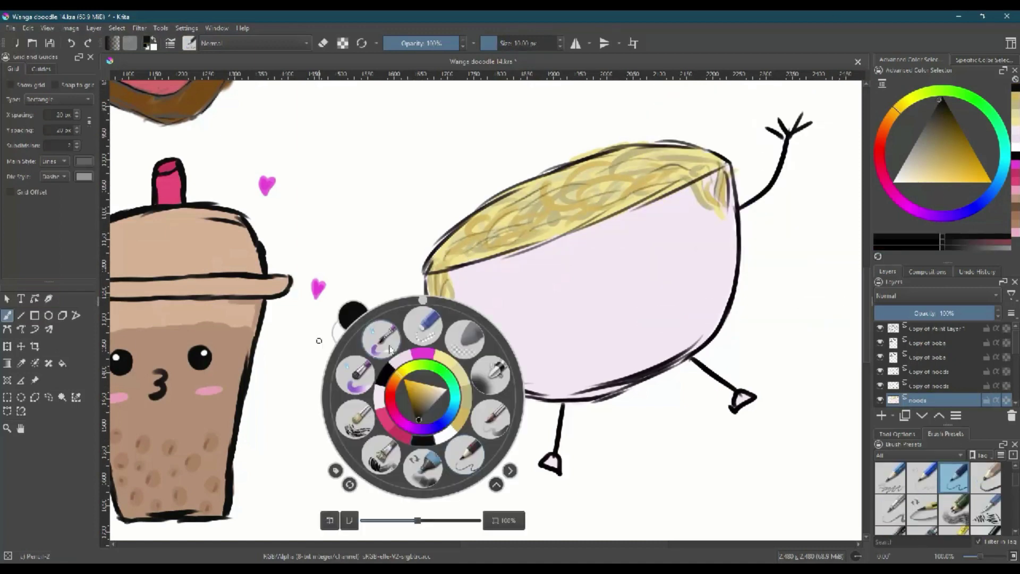
left_click(372, 341)
left_click_drag(490, 303, 504, 301)
left_click_drag(659, 234, 671, 242)
left_click_drag(570, 349, 633, 318)
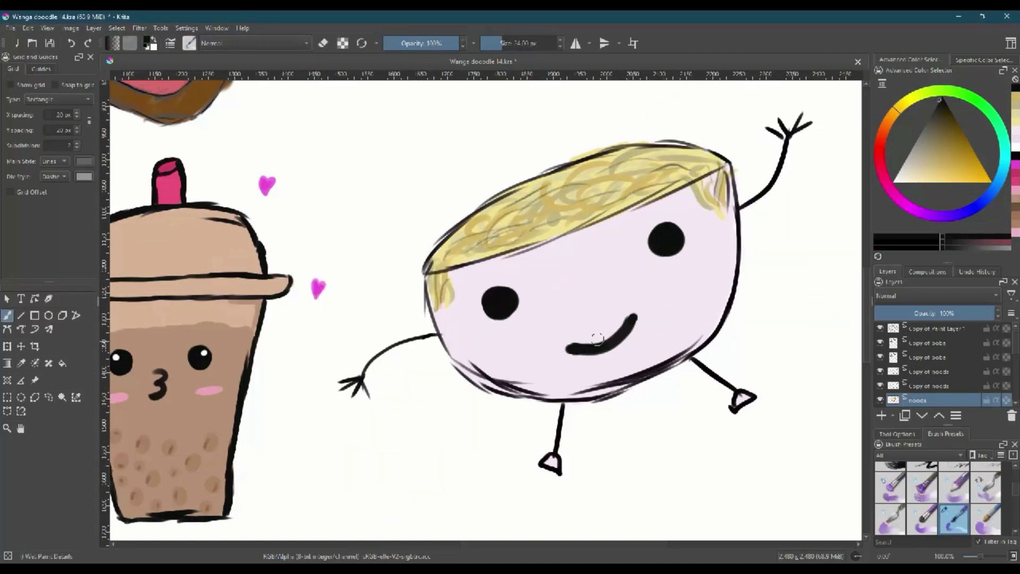
Add a pink tongue to the bowl's smile and paint two lighter pink cheeks.
left_click(887, 186)
left_click(935, 155)
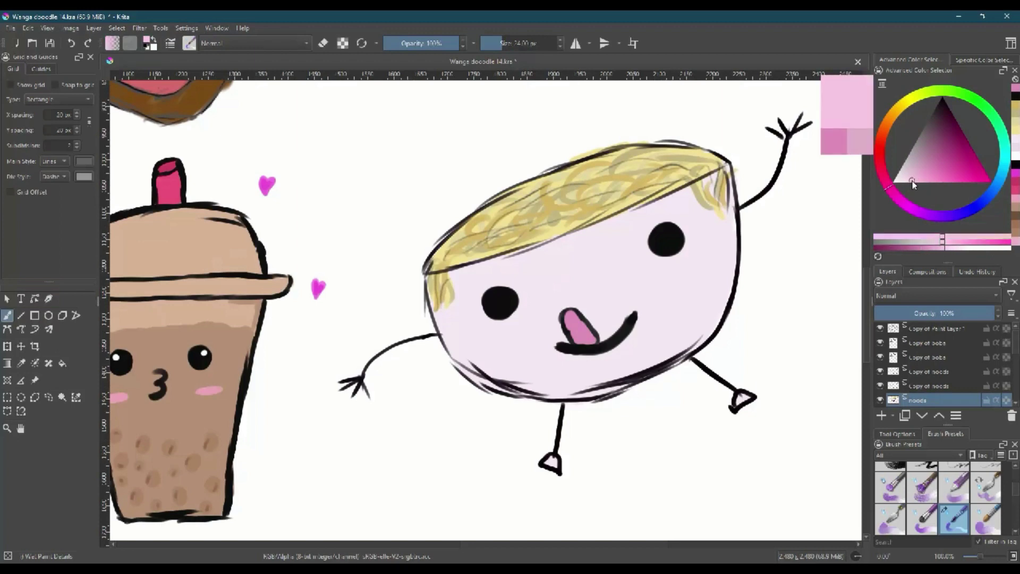
left_click_drag(664, 298, 686, 286)
left_click_drag(509, 356, 532, 350)
Paint white highlights in the bowl's eyes and add short black eyelashes.
right_click(512, 342)
left_click_drag(510, 449, 492, 449)
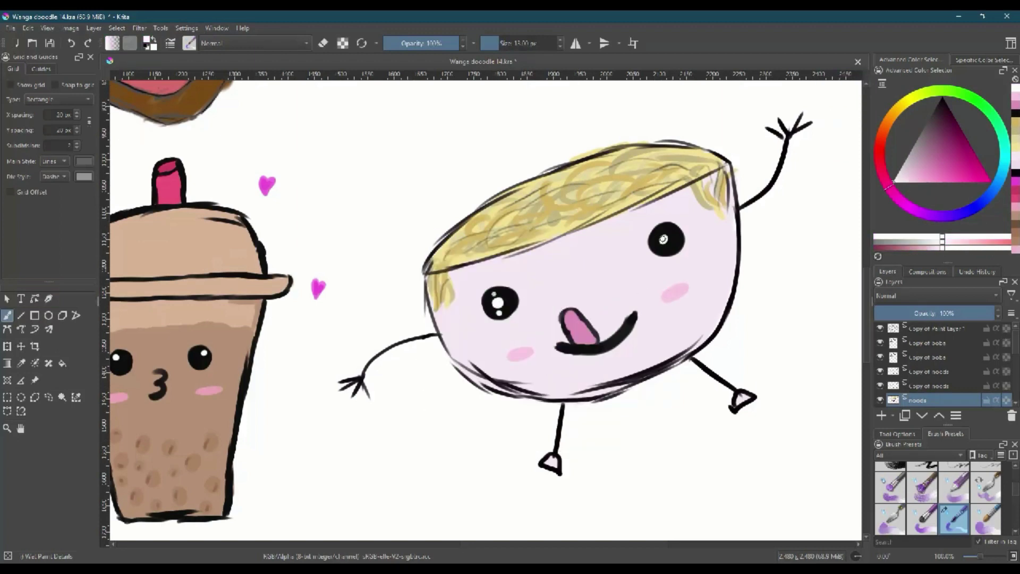
key("d")
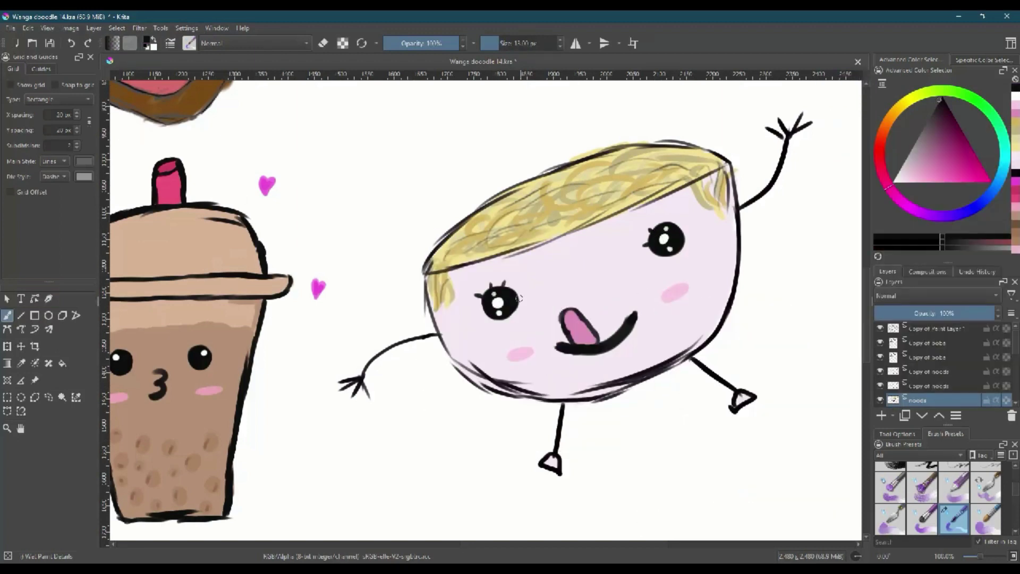
Paint loose curly yellow noodles above the bowl's rim and shade the bowl's edges with soft pink.
right_click(451, 409)
left_click(452, 330)
left_click_drag(696, 149, 451, 223)
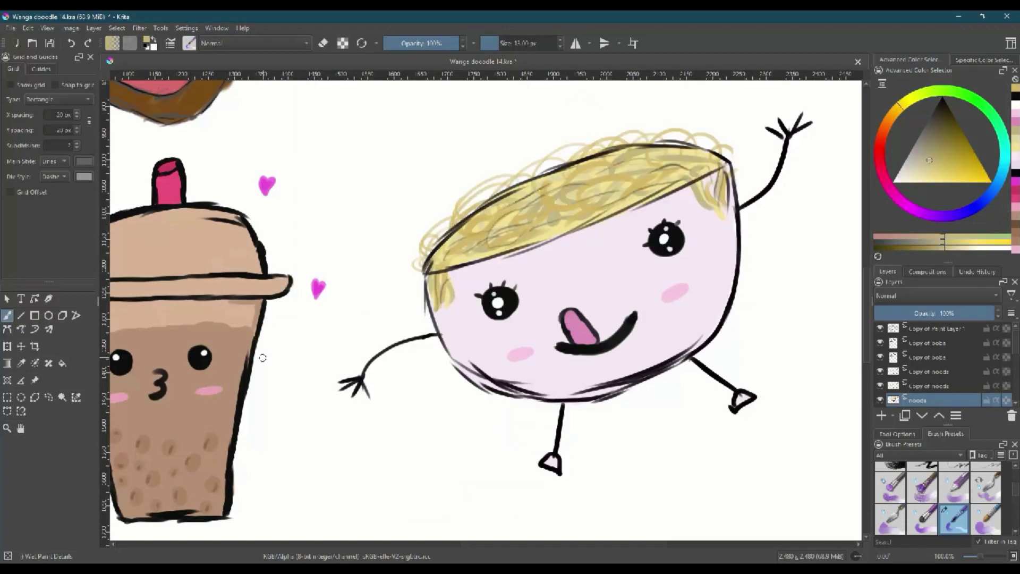
mouse_move(723, 138)
left_mouse_down()
mouse_move(431, 228)
mouse_move(566, 180)
left_mouse_up()
left_click(893, 190)
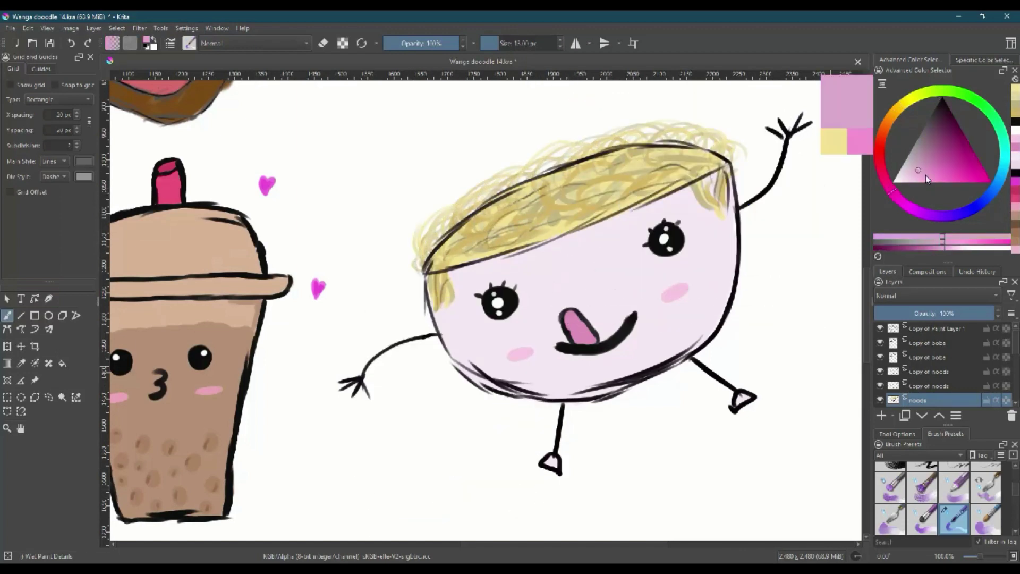
left_click(913, 173)
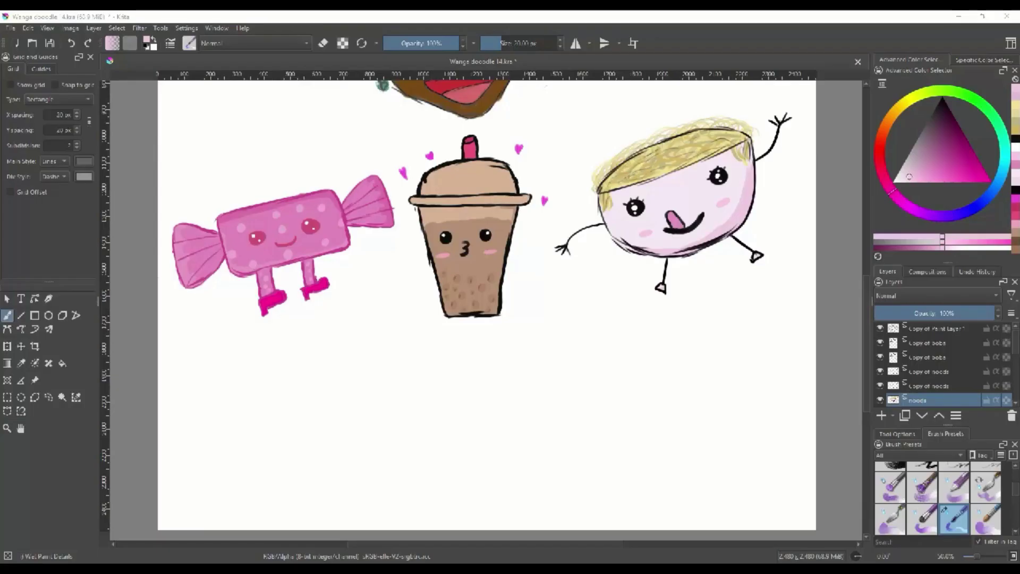
Sketch a pizza slice with a puffy crust and drooping tip in black below the pink sweet.
right_click(257, 397)
left_click(250, 403)
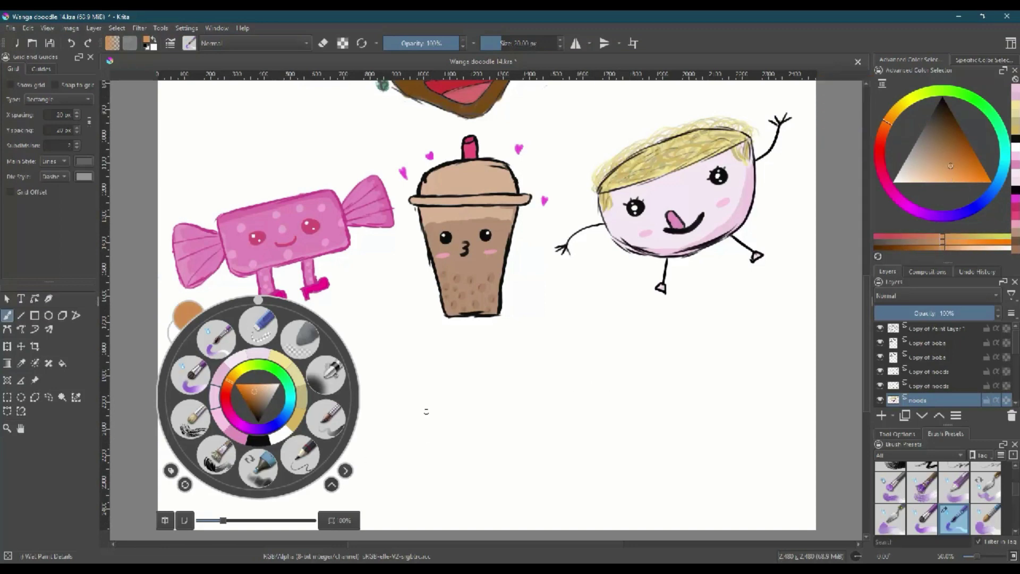
left_click(227, 374)
left_click_drag(418, 462, 377, 447)
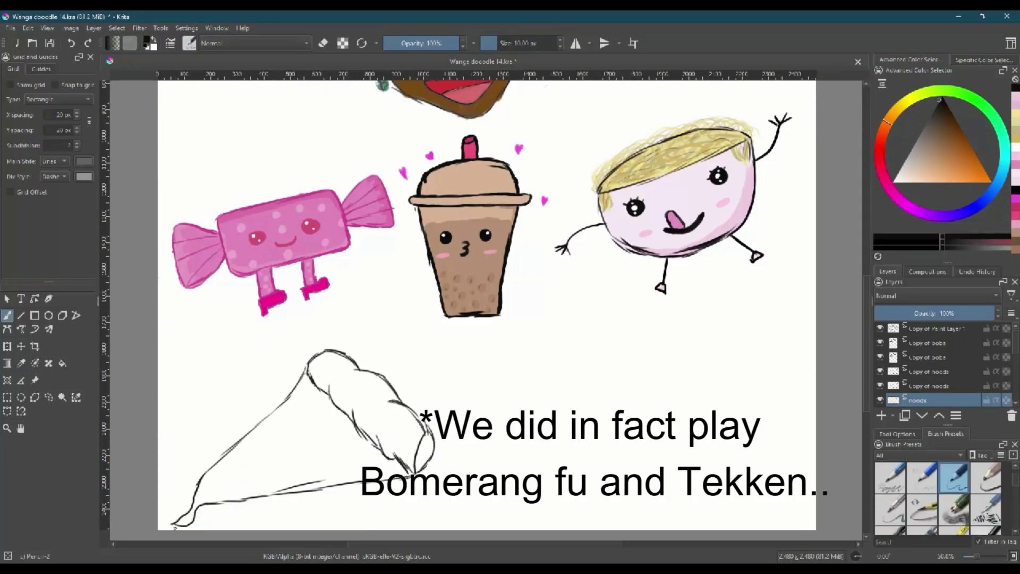
Duplicate the pizza's layer, then fill the puffy crust with orange-brown and its cut end and lower edge with lighter orange.
right_click(467, 398)
left_click(483, 410)
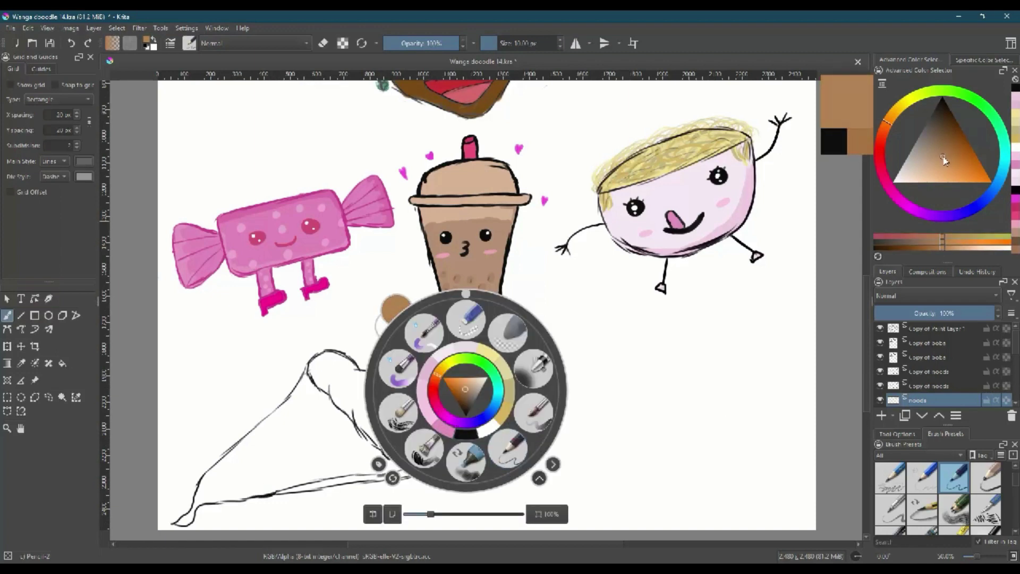
left_click(528, 432)
left_click(325, 368)
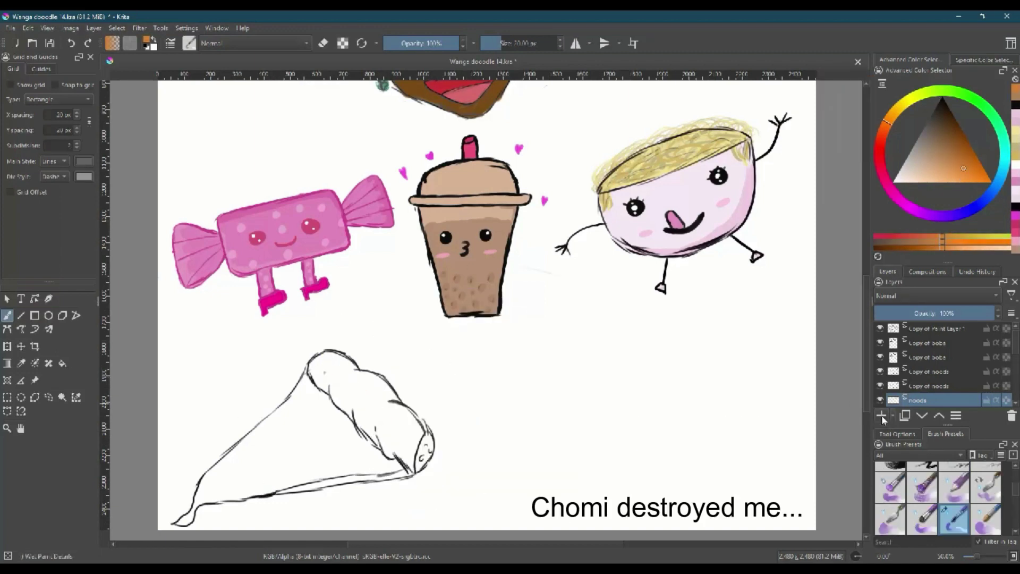
left_click(905, 415)
left_click_drag(314, 369, 327, 384)
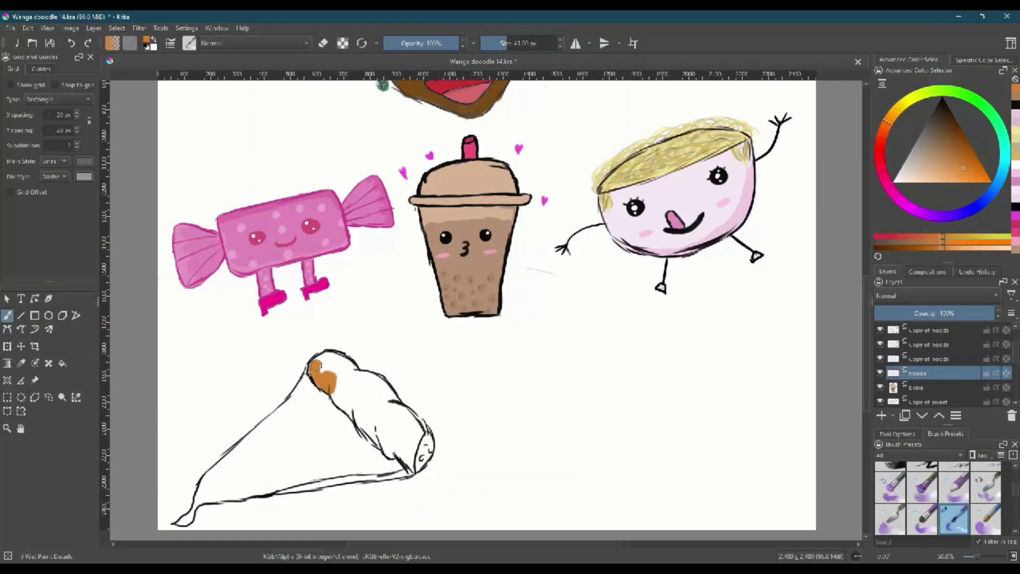
left_click(344, 404, "ctrl")
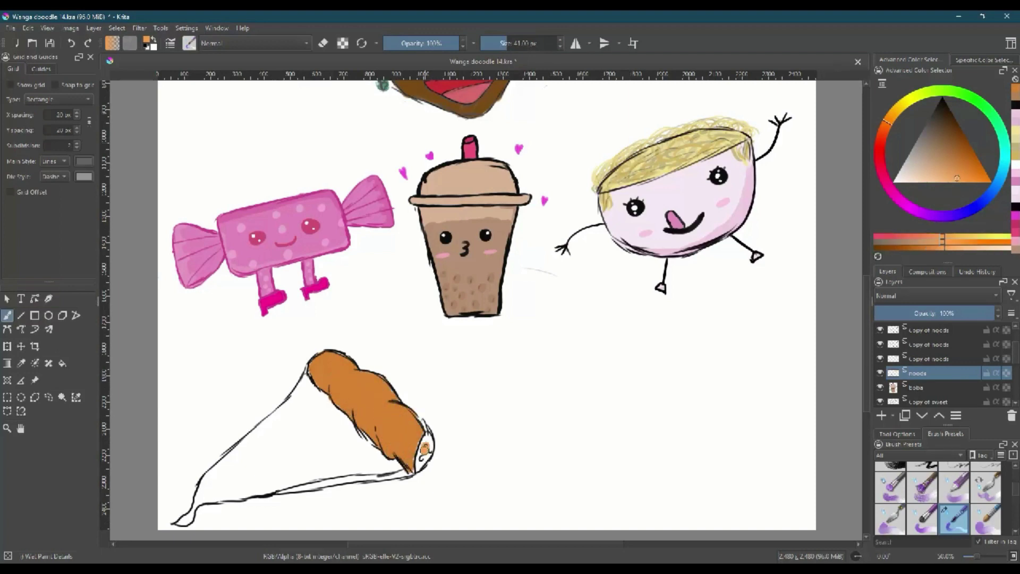
left_click_drag(420, 451, 423, 455)
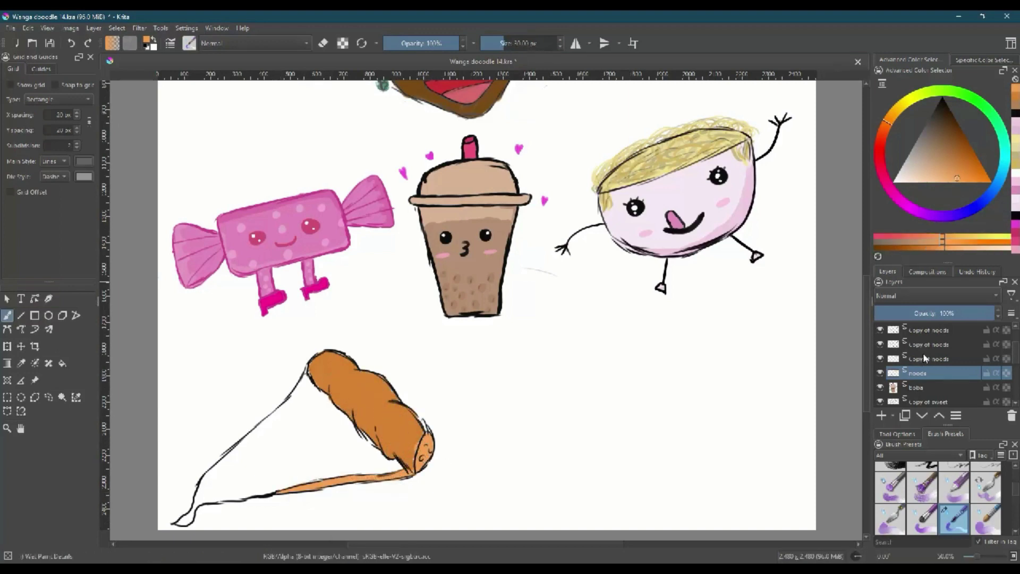
Outline pepperoni slices and small oval toppings on the pizza in black with a 10 px pencil on a copied layer.
right_click(499, 397)
left_click(537, 372)
left_click(927, 344)
left_click_drag(501, 432, 472, 418)
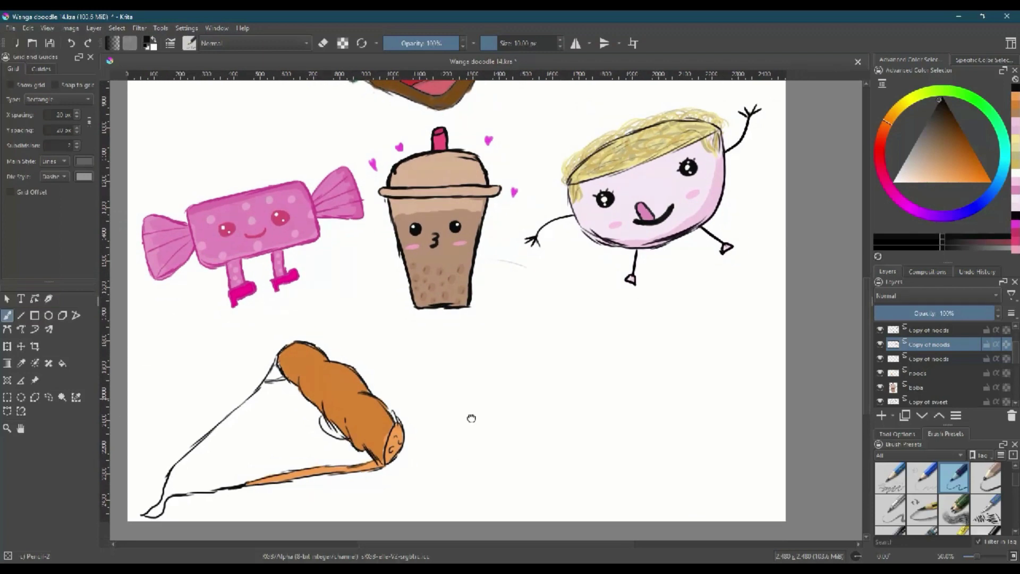
scroll(396, 436, "up", 2)
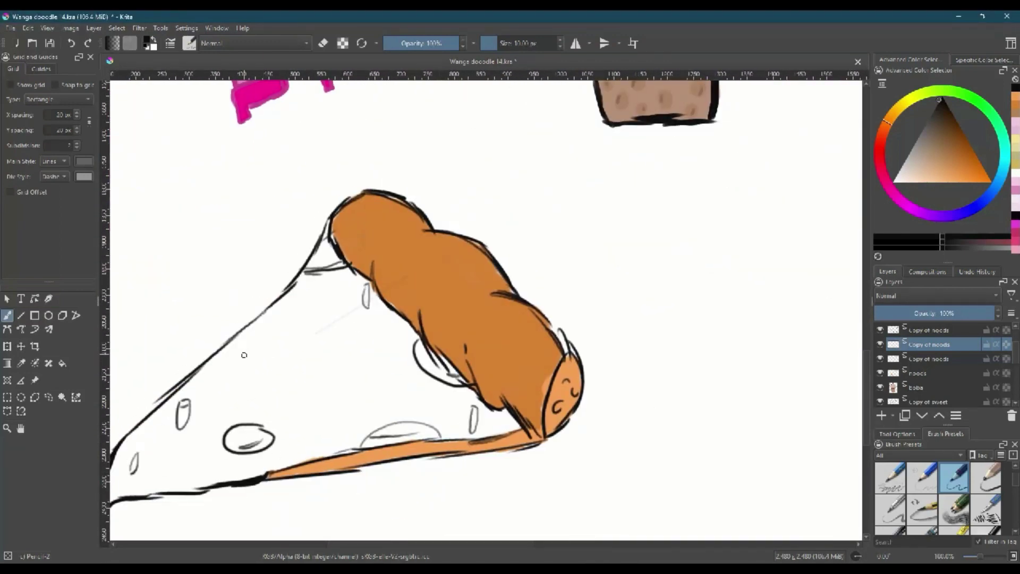
Return to the noods layer and fill the pizza's cheese area down to the tip with golden yellow at 30 px.
left_click(927, 373)
left_click(896, 109)
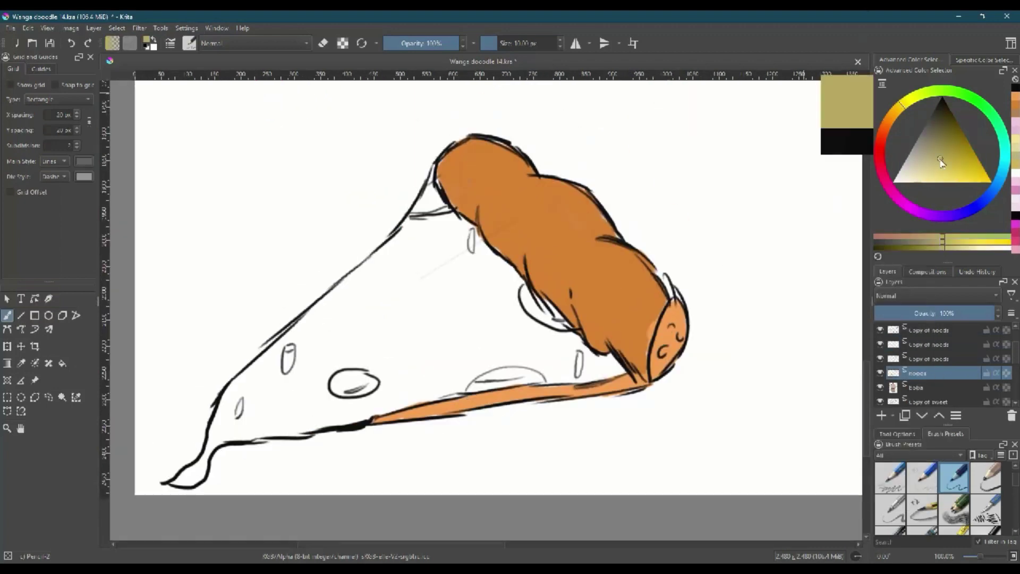
left_click(971, 173)
key("bracketright")
key("slash")
left_click_drag(282, 361, 361, 279)
left_click(978, 180)
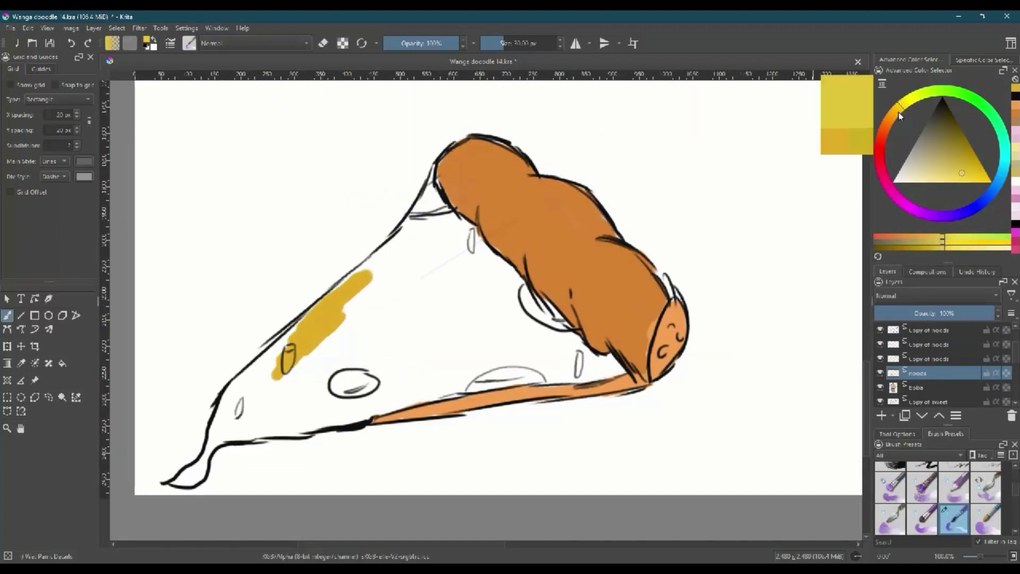
key("ctrl+z")
mouse_move(287, 364)
left_mouse_down()
mouse_move(456, 219)
mouse_move(585, 367)
mouse_move(547, 308)
mouse_move(415, 249)
mouse_move(387, 299)
mouse_move(208, 453)
left_mouse_up()
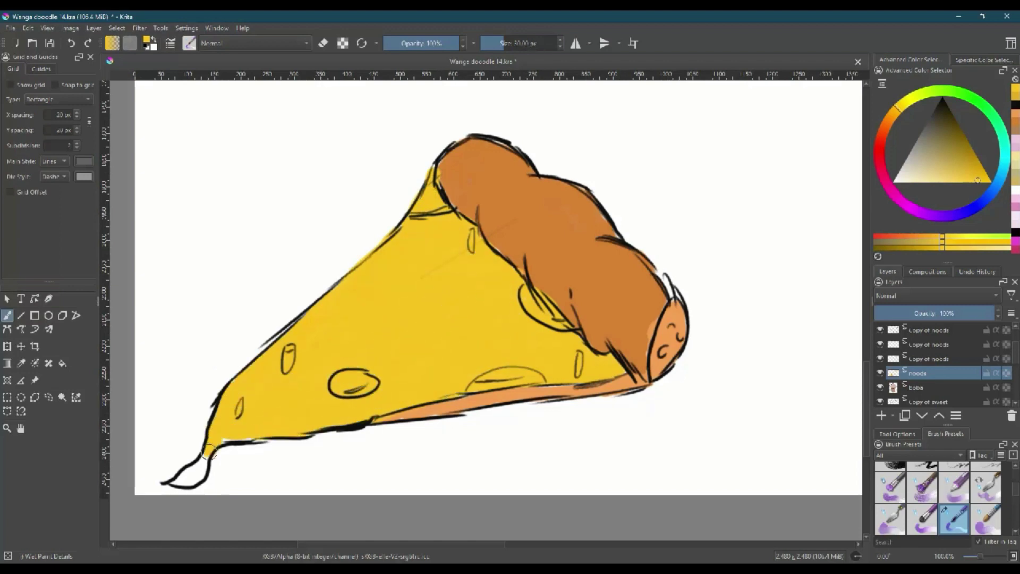
Choose red and fill the pepperoni slices on the pizza.
right_click(285, 398)
left_click(881, 155)
left_click(961, 173)
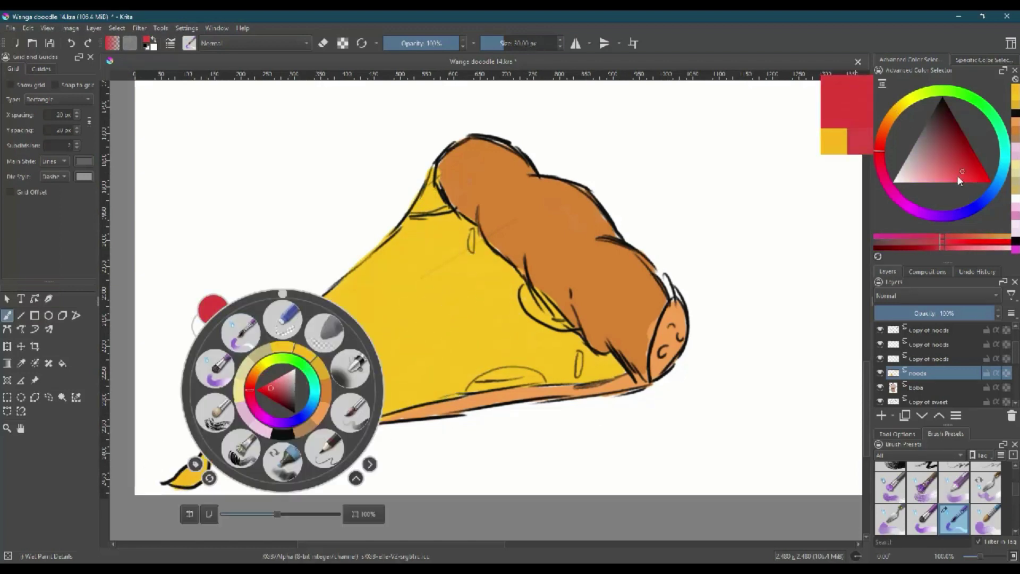
key("plus")
left_click_drag(463, 425, 511, 398)
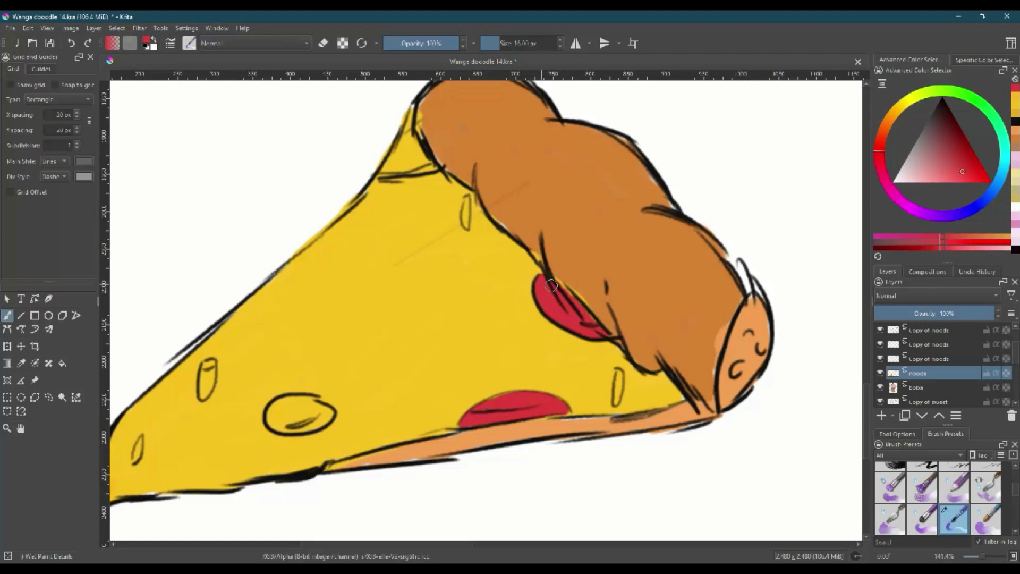
Choose dark green and fill the small oval toppings near the pizza's crust.
right_click(280, 431)
left_click(272, 340)
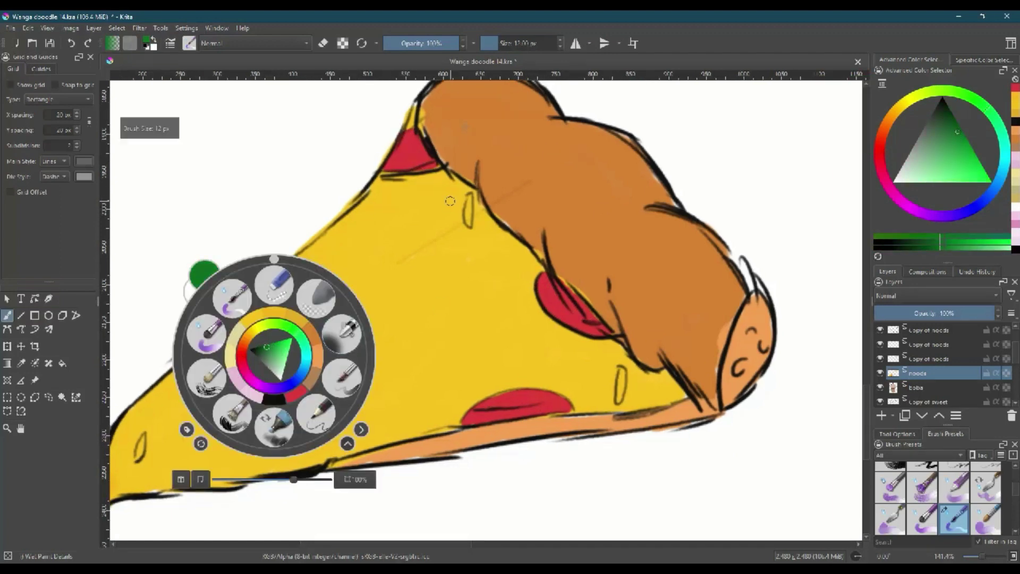
left_click_drag(470, 198, 467, 226)
left_click_drag(621, 367, 617, 400)
Paint two large round black eyes and a small curved smile on the pizza's cheese.
key("d")
key("plus")
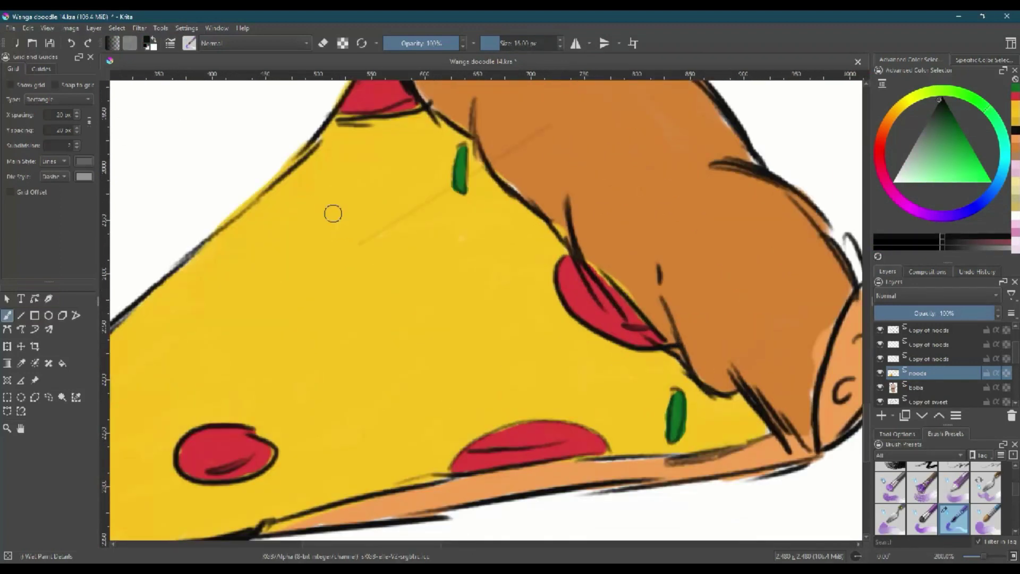
left_click_drag(333, 212, 351, 228)
left_click_drag(468, 329, 483, 348)
Switch to white and dot a highlight in each of the pizza's eyes.
right_click(221, 306)
key("x")
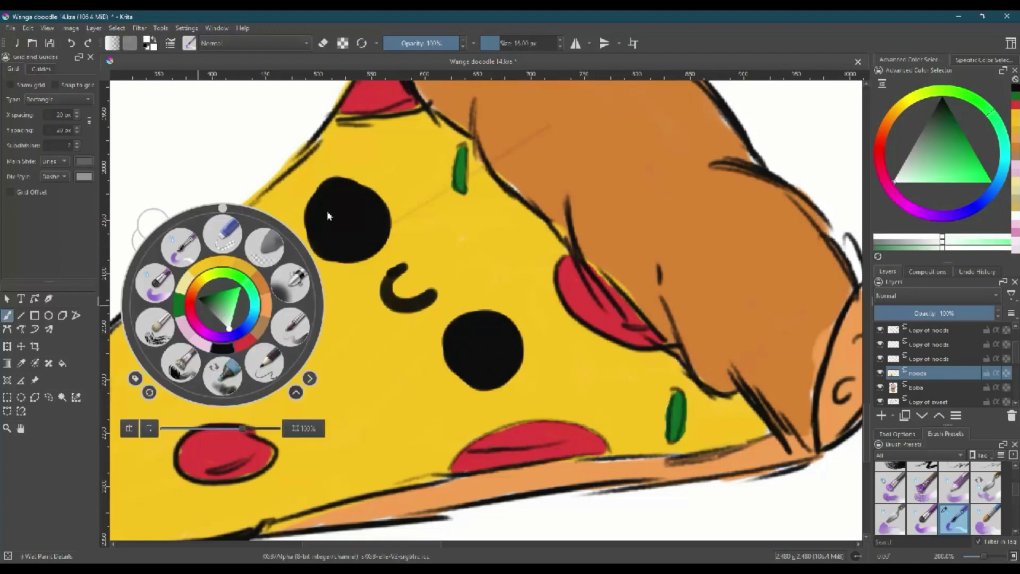
right_click(325, 314)
left_click(337, 195)
left_click(481, 332)
Pick a light green, shrink the brush, and dot a small reflection in the lower part of each pizza eye.
right_click(361, 203)
left_click(367, 204)
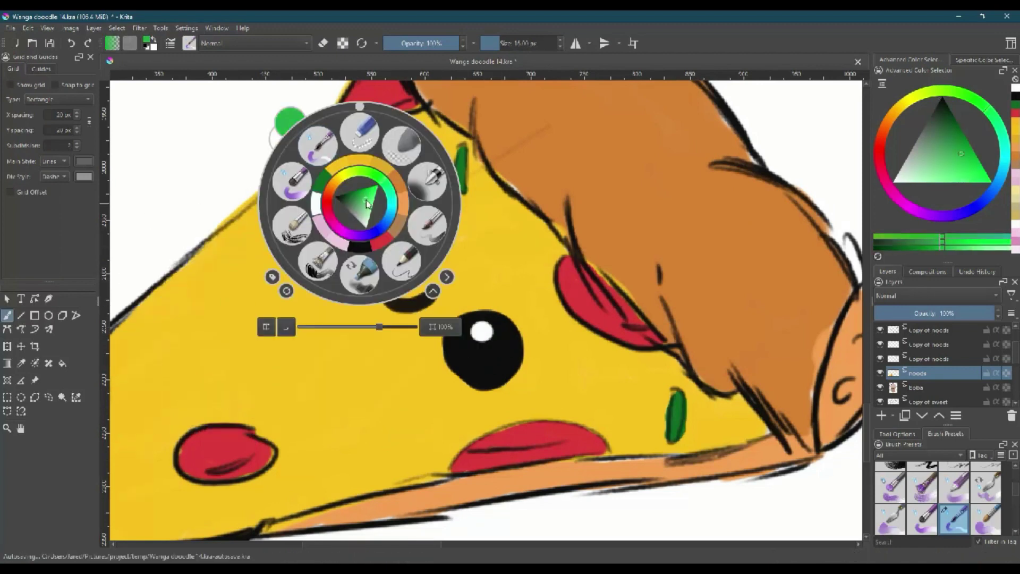
left_click(483, 257)
key("bracketleft")
key("bracketleft")
left_click(476, 366)
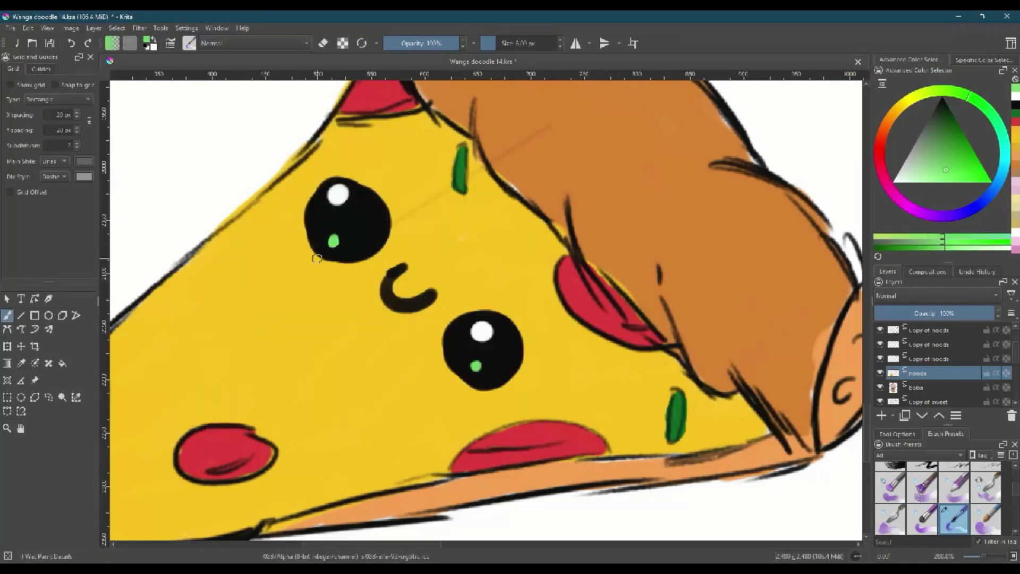
Choose the Pencil-2 brush in black and sketch a chicken drumstick with a scalloped outline in the empty area beside the pizza.
key("minus")
key("minus")
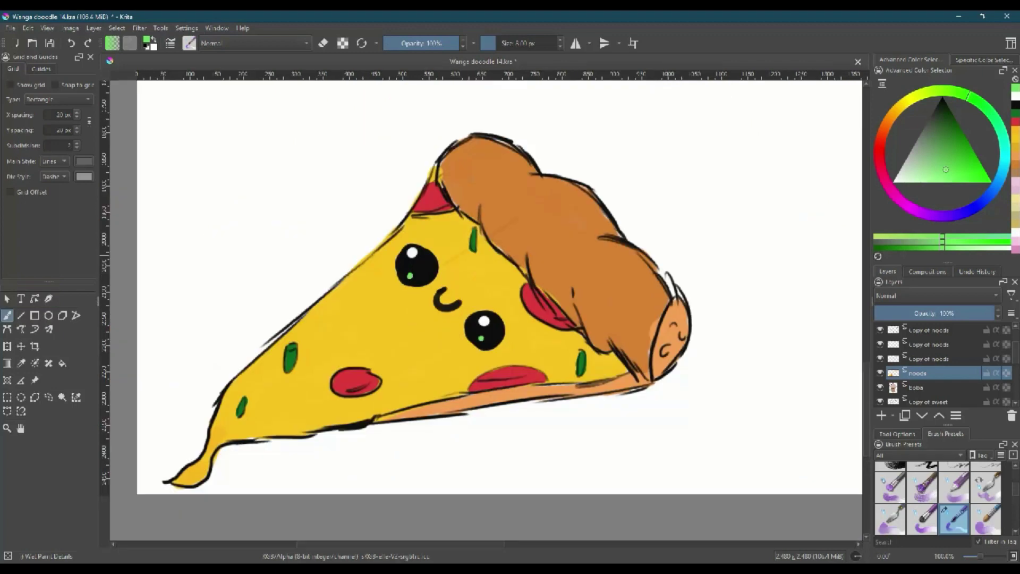
scroll(348, 414, "right", 5)
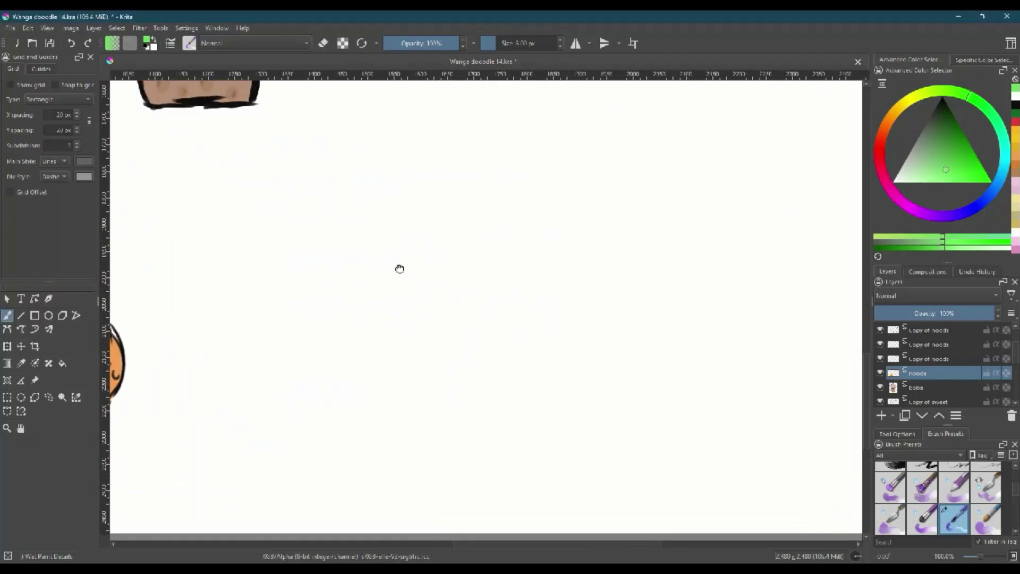
left_click_drag(400, 269, 613, 288)
right_click(648, 359)
left_click(585, 298)
key("minus")
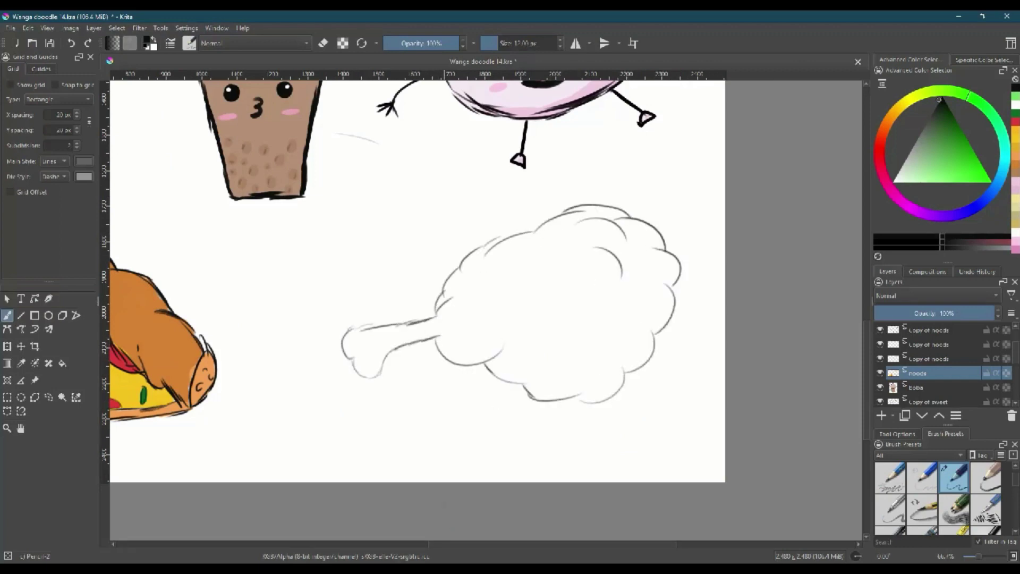
Undo the drumstick sketch and redraw it on a layer named chicken, with a wider cloud-like body and a bone.
key("ctrl+z")
key("ctrl+z")
key("ctrl+z")
key("ctrl+z")
key("ctrl+z")
key("ctrl+z")
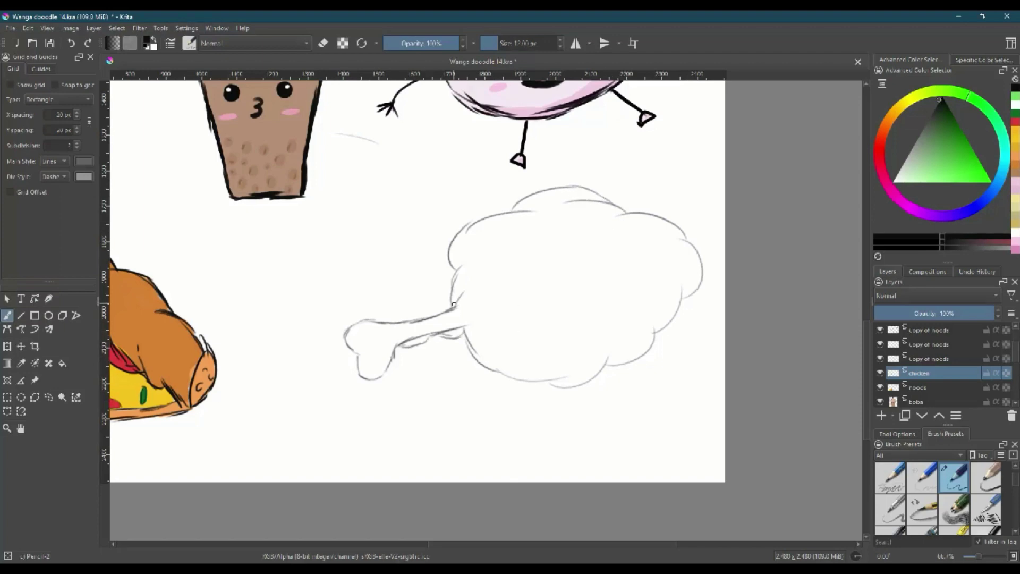
Switch to the Wet Paint Details brush and duplicate the chicken layer twice.
right_click(528, 323)
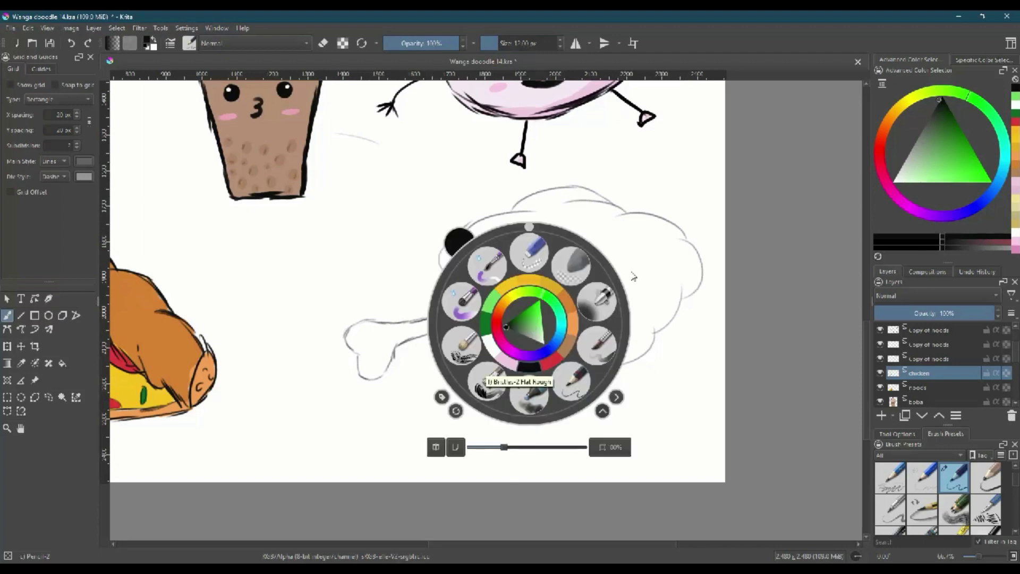
left_click(492, 297)
key("ctrl+j")
key("ctrl+j")
Fill the drumstick's meat with brown and go over its middle with a lighter golden brown, leaving darker edges.
left_click(478, 276)
left_click_drag(481, 298, 475, 266)
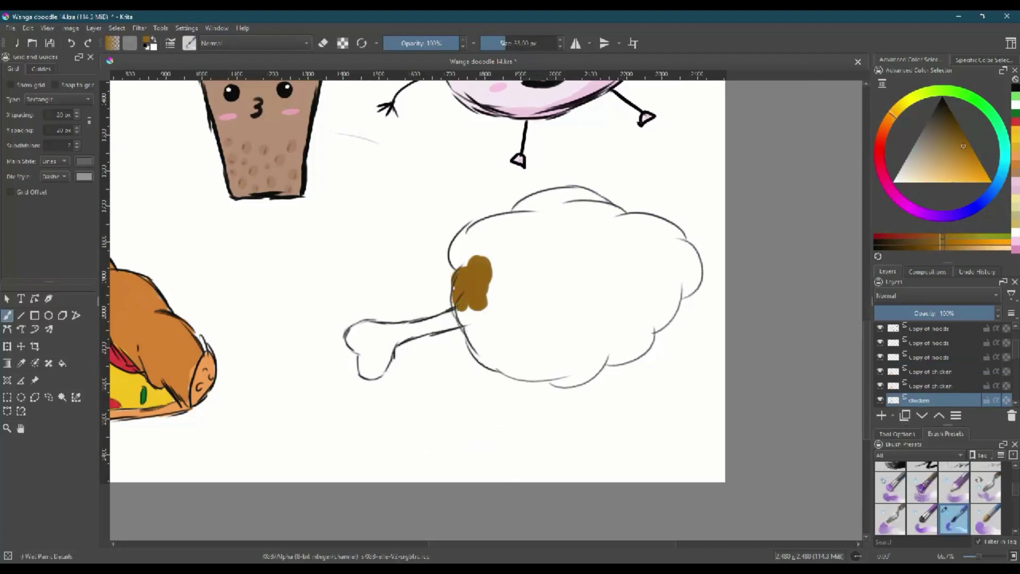
mouse_move(481, 348)
left_mouse_down()
mouse_move(678, 292)
mouse_move(457, 265)
mouse_move(574, 351)
mouse_move(558, 245)
mouse_move(585, 297)
left_mouse_up()
right_click(533, 294)
left_click(533, 297)
mouse_move(488, 266)
left_mouse_down()
mouse_move(611, 255)
mouse_move(585, 287)
left_mouse_up()
left_click(977, 160)
left_click_drag(611, 213, 567, 299)
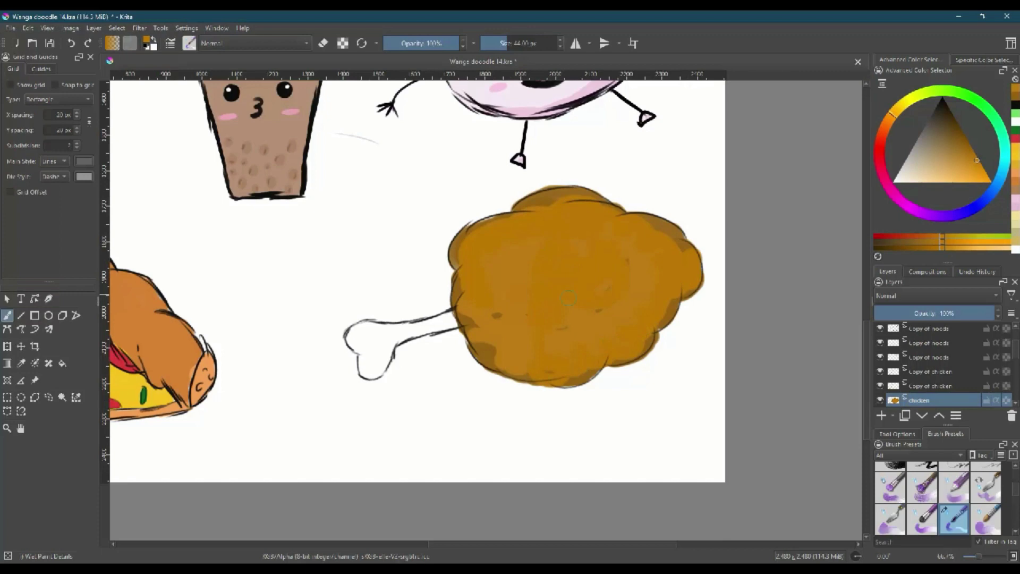
Fill the bone with beige, then paint light orange shading along it and a highlight streak across the meat's upper edge.
left_click(911, 174)
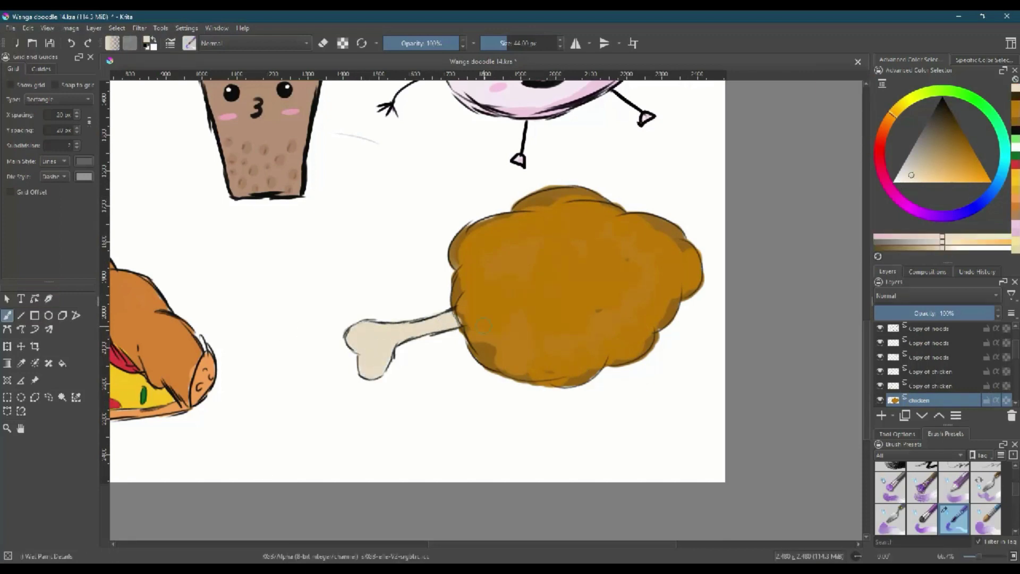
left_click(962, 168)
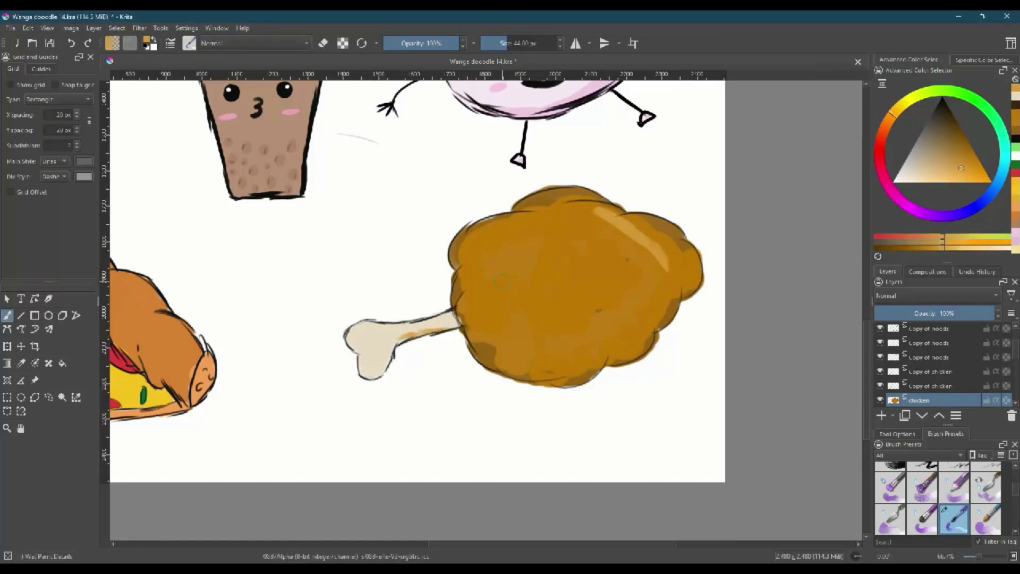
left_click(423, 321, "ctrl")
Reset the colour to black, reduce the brush, and paint a flat bracketed mouth and two round eyes on the drumstick.
key("d")
key("1")
key("[")
key("[")
key("[")
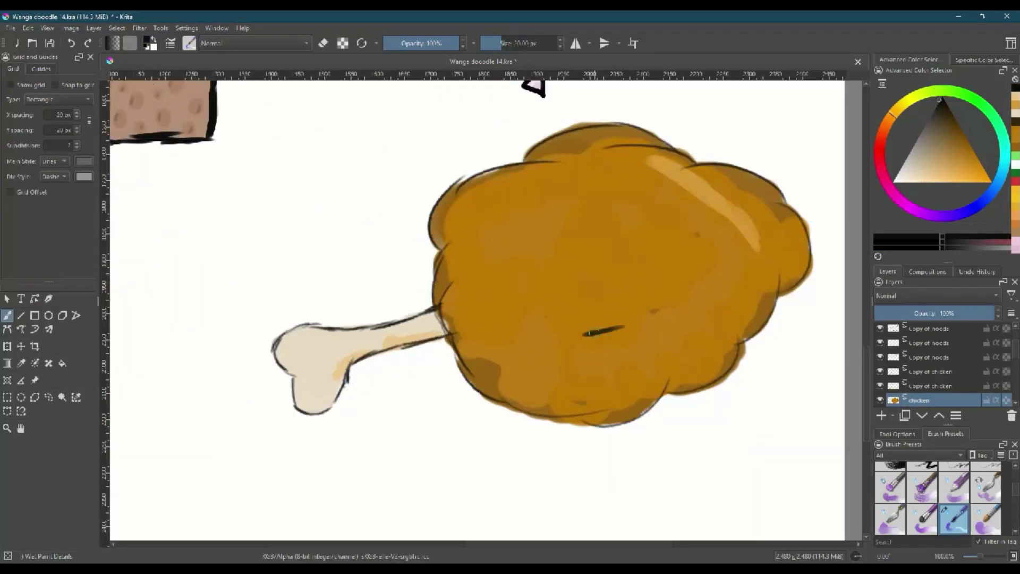
key("plus")
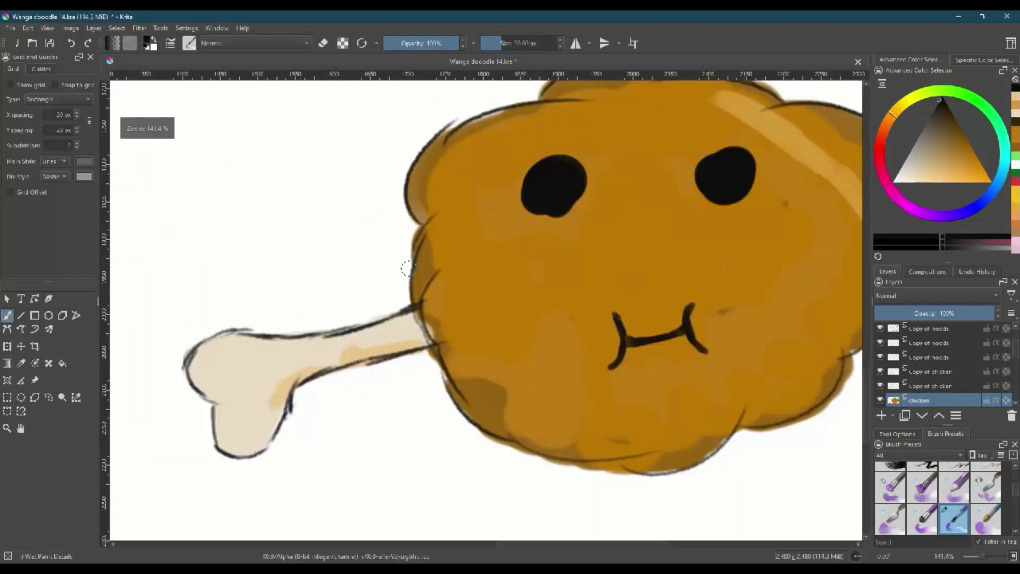
Add short black eyelashes to the outer sides of the drumstick's eyes and dot white highlights in both eyes.
left_click_drag(525, 205, 517, 211)
left_click_drag(523, 194, 505, 197)
left_click_drag(526, 183, 509, 177)
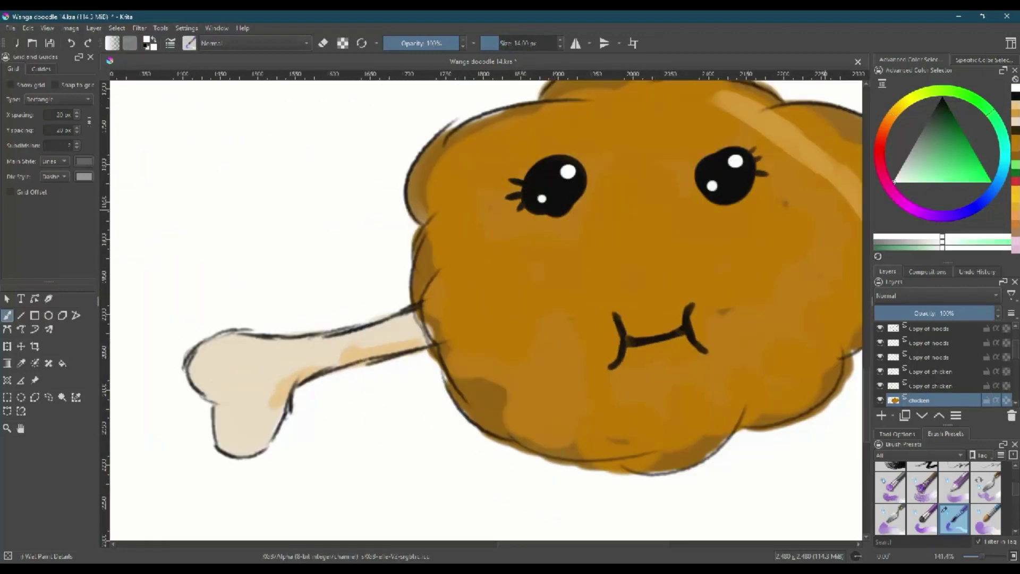
Sample brown from the drumstick's meat, enlarge the brush, and touch up the shading along its lower edge.
left_click(524, 430, "ctrl")
key("bracketright")
mouse_move(510, 426)
left_mouse_down()
mouse_move(573, 456)
mouse_move(524, 430)
left_mouse_up()
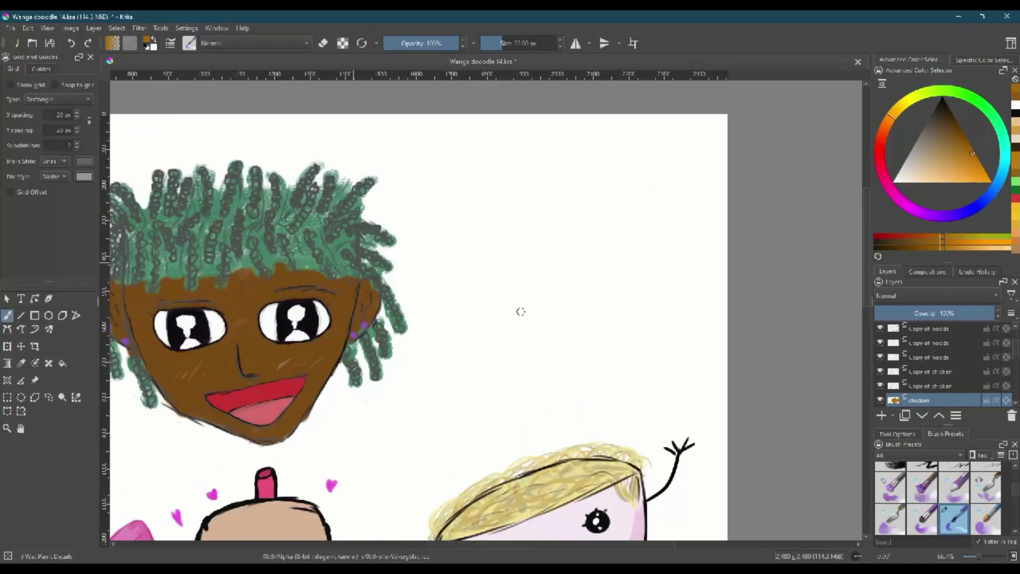
Draw a thick black scalloped cloud border around the five food doodles below the character's head.
key("2")
right_click(296, 341)
mouse_move(564, 289)
left_mouse_down()
mouse_move(278, 466)
mouse_move(593, 488)
left_mouse_up()
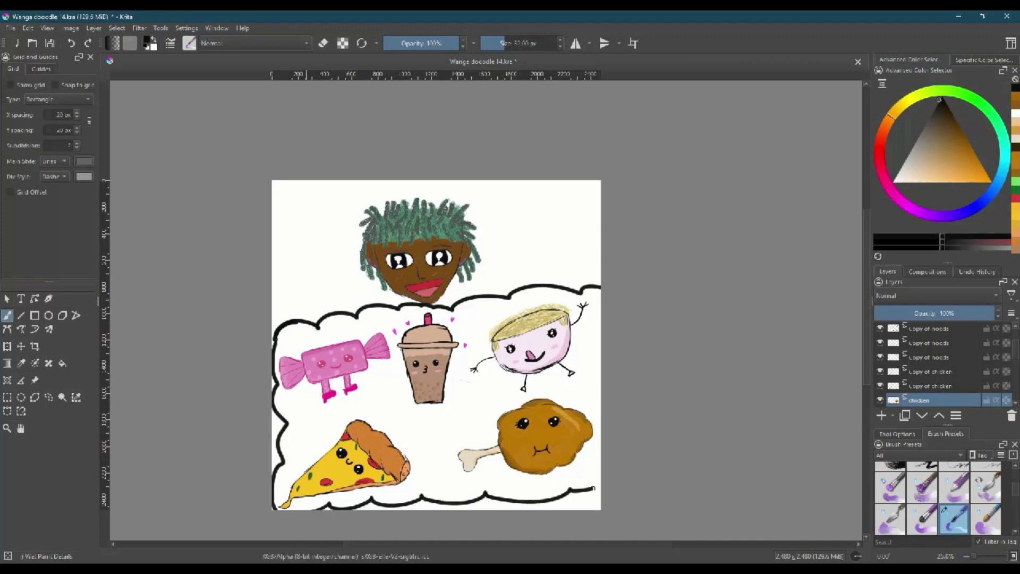
Undo the last outline stroke and draw short black strokes in the blank area beside the character's hair.
key("ctrl+z")
left_click_drag(514, 192, 527, 215)
left_click_drag(536, 192, 522, 232)
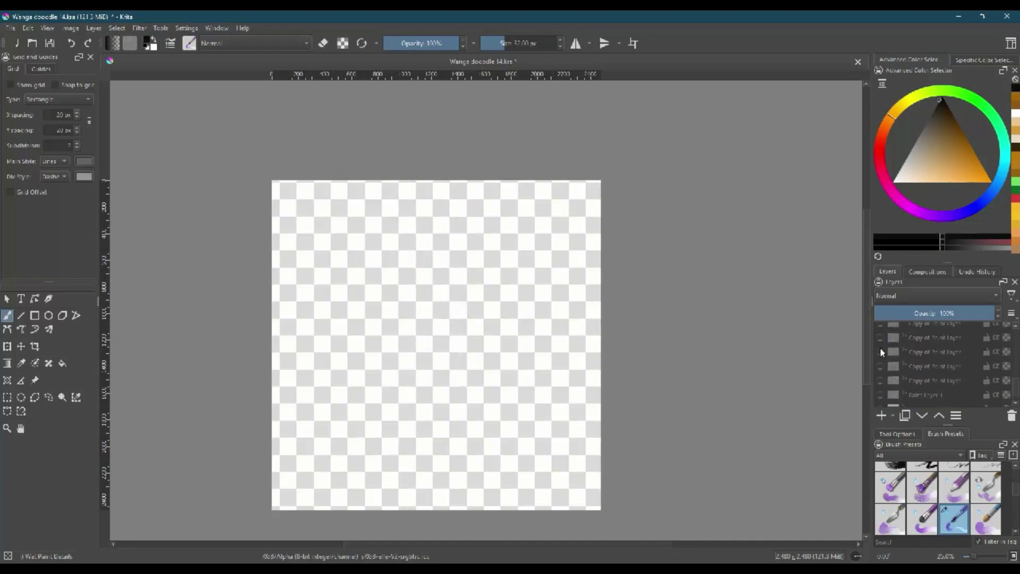
Show only the Background layer, choose the Dry Brushing brush, and scribble a black test patch in the canvas's upper corner.
right_click(384, 285)
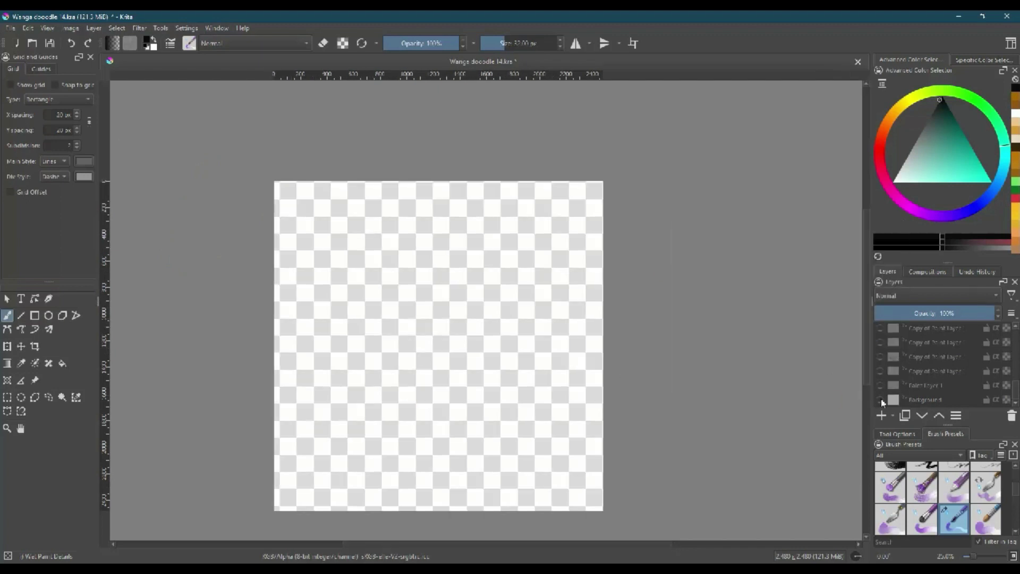
right_click(330, 377)
left_click(330, 298)
key("plus")
left_click_drag(223, 149, 218, 186)
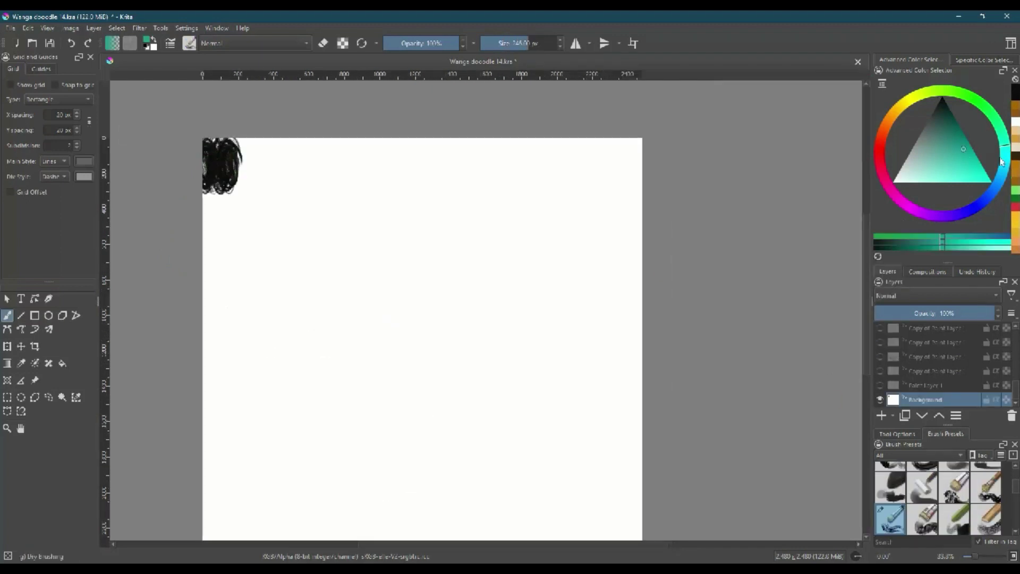
Choose dark teal and paint wavy full-width bands from the background's upper edge downward, lightening the colour for each band.
left_click(960, 137)
left_click_drag(960, 137, 976, 158)
mouse_move(213, 154)
left_mouse_down()
mouse_move(223, 176)
mouse_move(321, 146)
mouse_move(260, 155)
mouse_move(218, 227)
mouse_move(638, 234)
left_mouse_up()
key("l")
left_click_drag(212, 255, 378, 268)
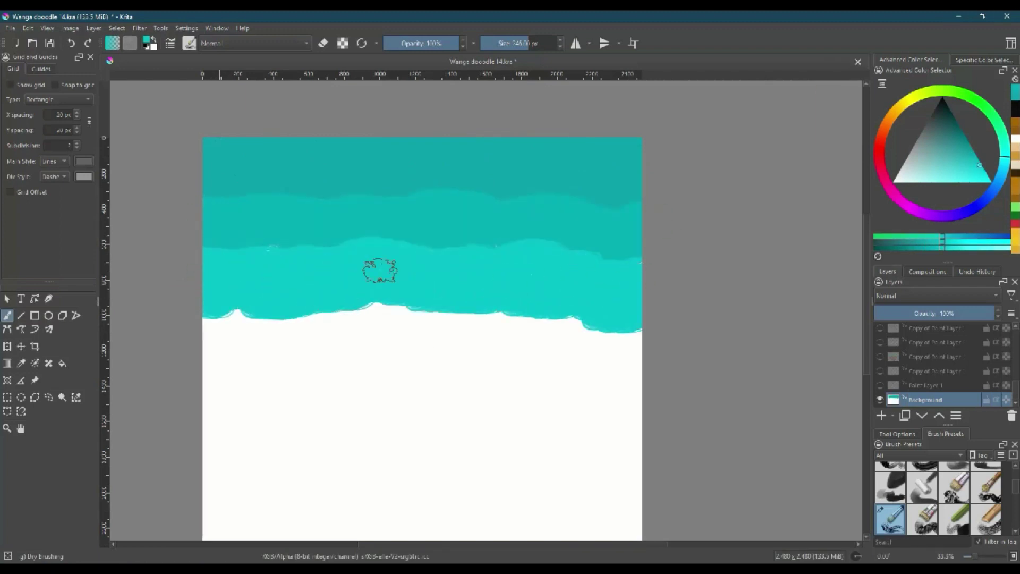
Continue the wavy bands down to the background's lower edge, lightening from turquoise through bright cyan to very pale cyan.
key("l")
left_click_drag(537, 473, 520, 368)
mouse_move(202, 249)
left_mouse_down()
mouse_move(452, 221)
mouse_move(621, 249)
left_mouse_up()
key("l")
mouse_move(202, 319)
left_mouse_down()
mouse_move(383, 282)
mouse_move(622, 319)
left_mouse_up()
left_click(1006, 169)
key("l")
mouse_move(205, 391)
left_mouse_down()
mouse_move(246, 398)
mouse_move(633, 372)
left_mouse_up()
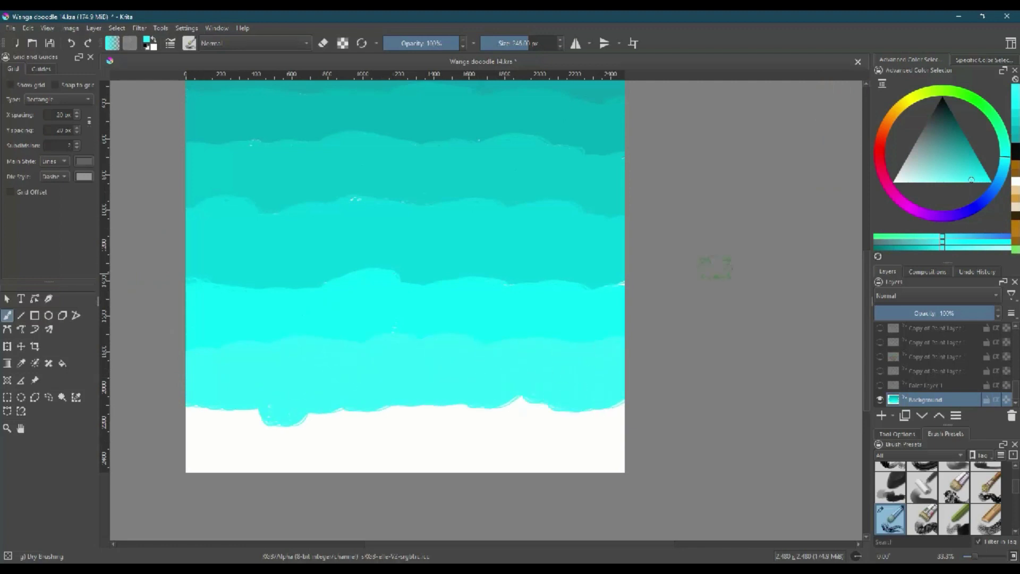
mouse_move(212, 451)
left_mouse_down()
mouse_move(284, 419)
mouse_move(497, 417)
left_mouse_up()
Switch to white and brush soft, scattered clouds across the upper teal bands of the background.
left_click(894, 180)
left_click_drag(282, 146, 369, 165)
left_click_drag(505, 152, 588, 170)
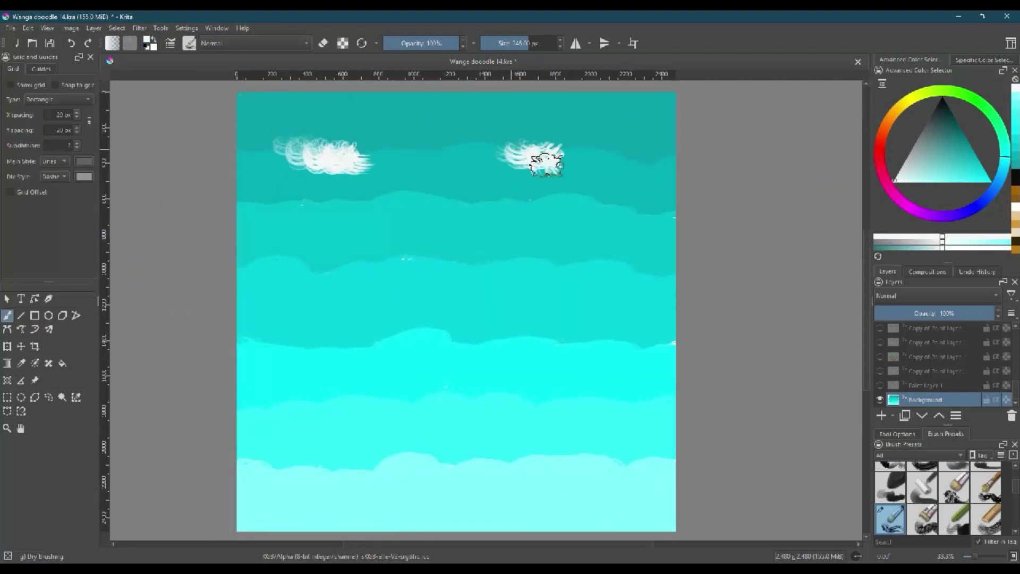
left_click_drag(321, 221, 391, 239)
left_click_drag(632, 229, 574, 223)
left_click_drag(428, 114, 528, 119)
left_click_drag(603, 119, 643, 125)
left_click_drag(558, 226, 633, 234)
left_click_drag(420, 204, 478, 223)
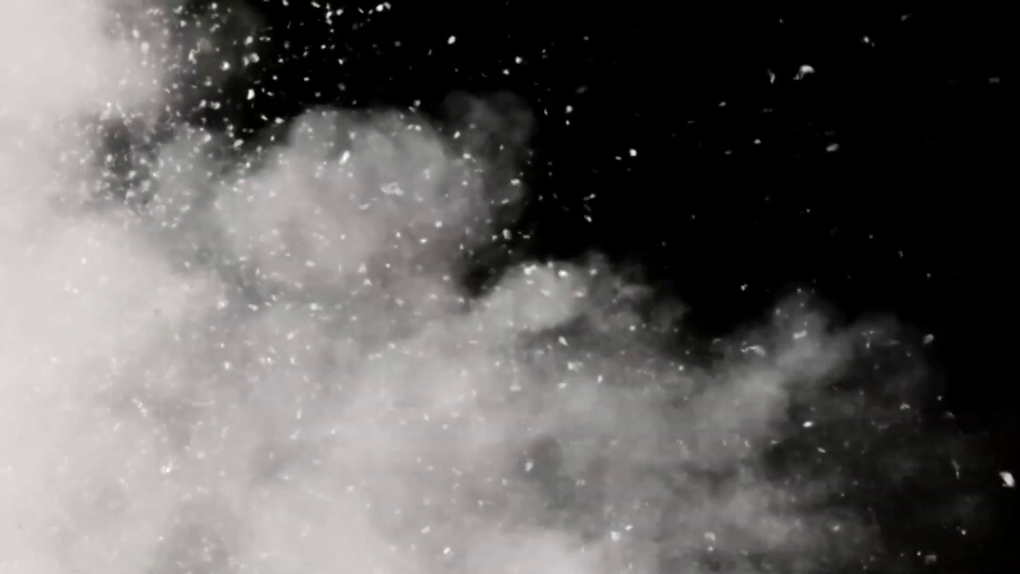